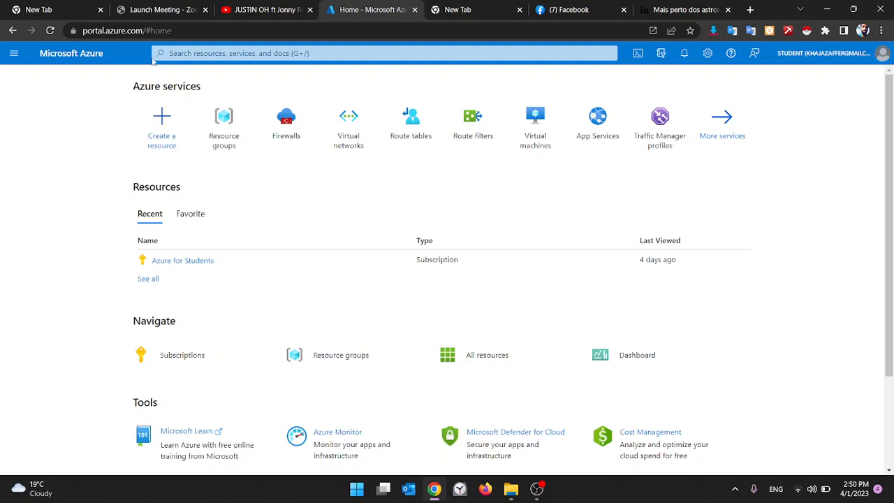
- Create a resource group named MyRGt under the Azure for Students subscription in the East US region
{"action": "mouse_move", "coordinate": [215, 124]}
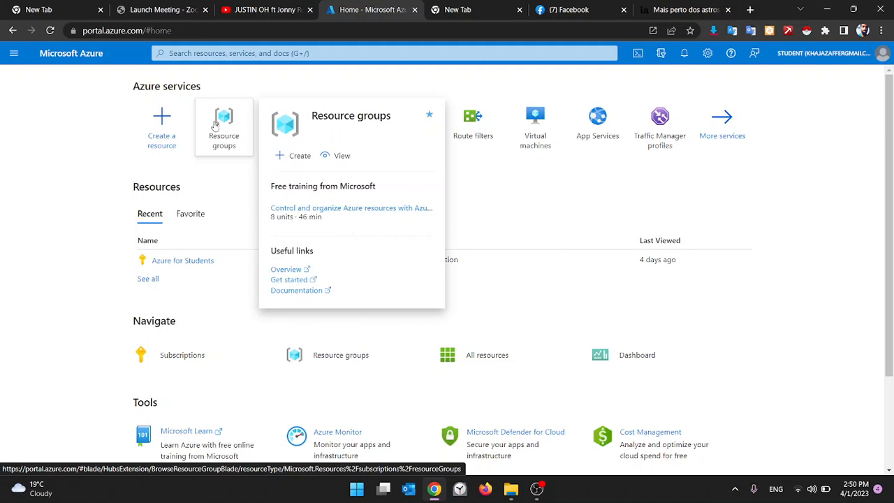
{"action": "left_click", "coordinate": [216, 124]}
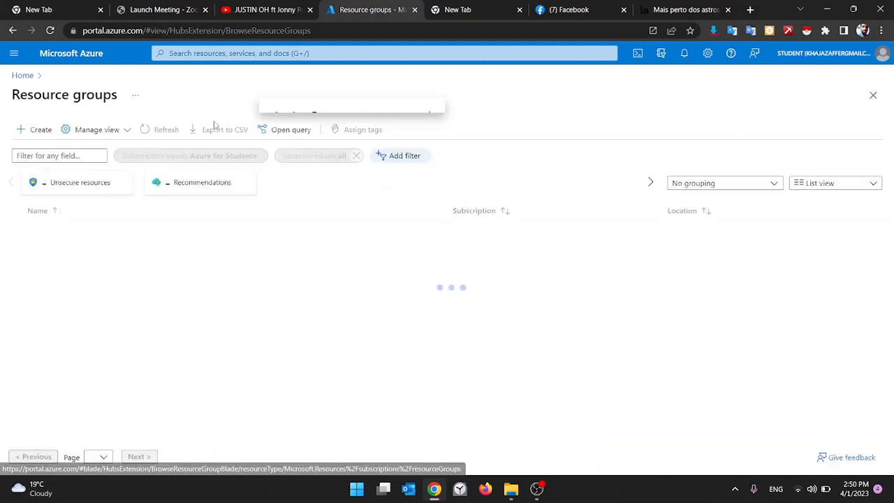
{"action": "left_click", "coordinate": [31, 129]}
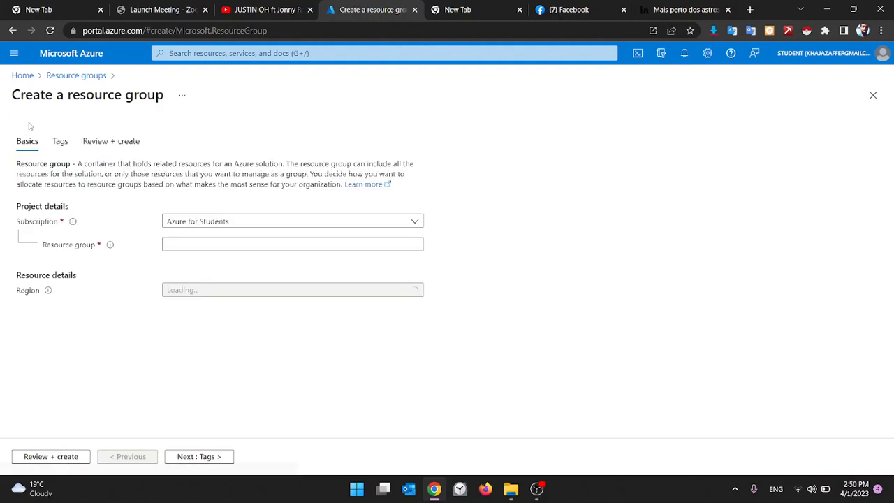
{"action": "left_click", "coordinate": [219, 246]}
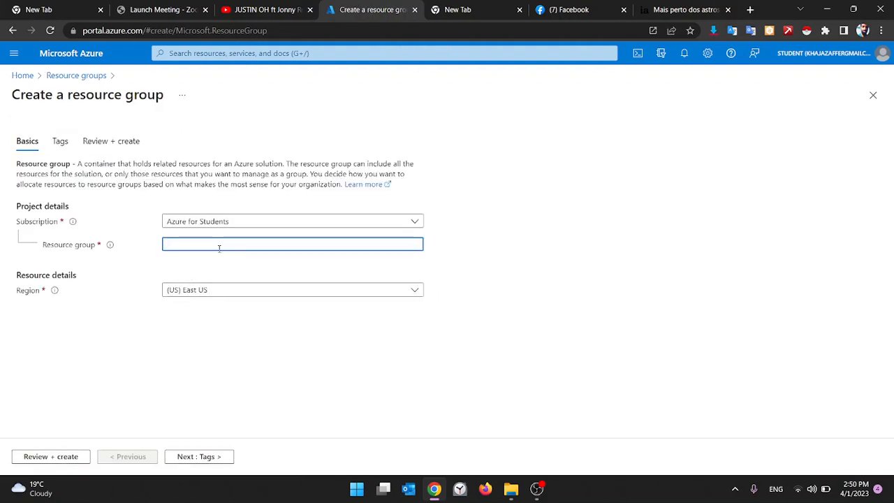
{"action": "type", "text": "MyGR"}
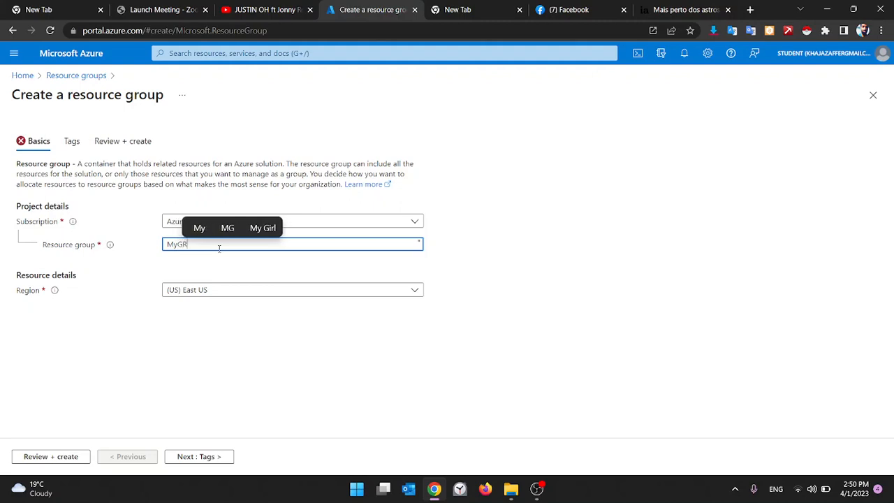
{"action": "type", "text": "G"}
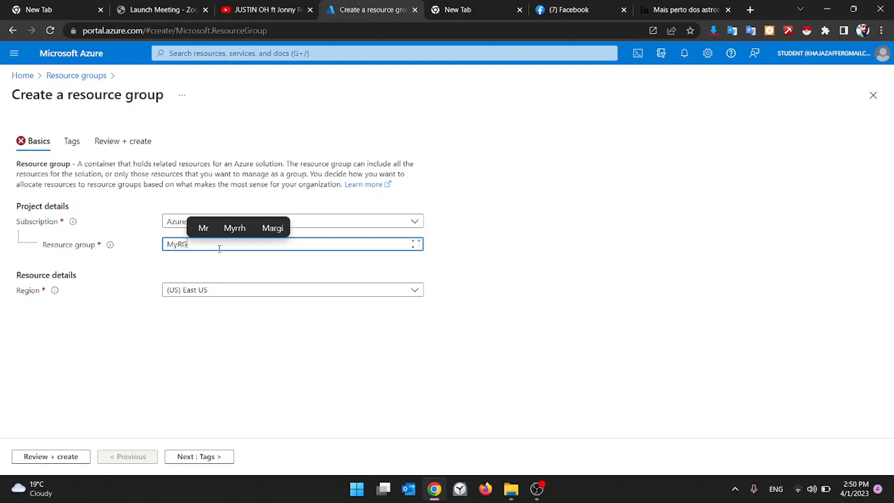
{"action": "left_click", "coordinate": [52, 460]}
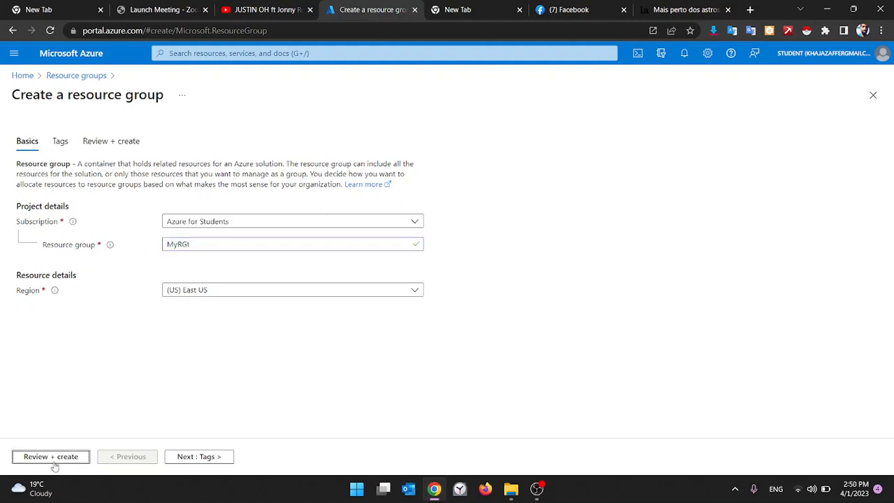
{"action": "left_click", "coordinate": [40, 462]}
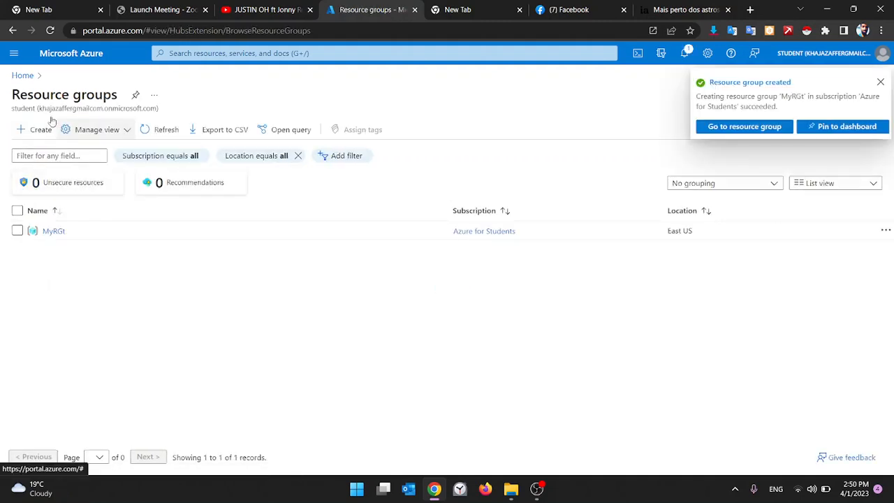
- Start a new virtual network in resource group MyRGt and name it MYVN121
{"action": "left_click", "coordinate": [19, 75]}
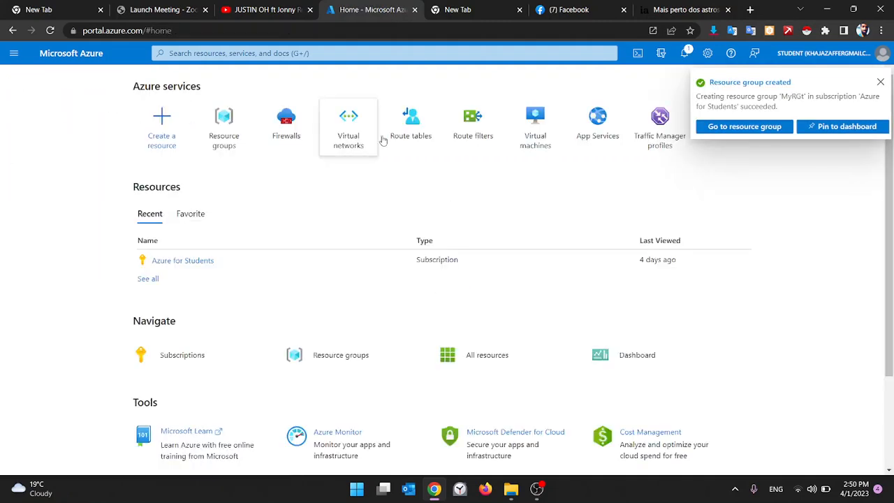
{"action": "left_click", "coordinate": [351, 132]}
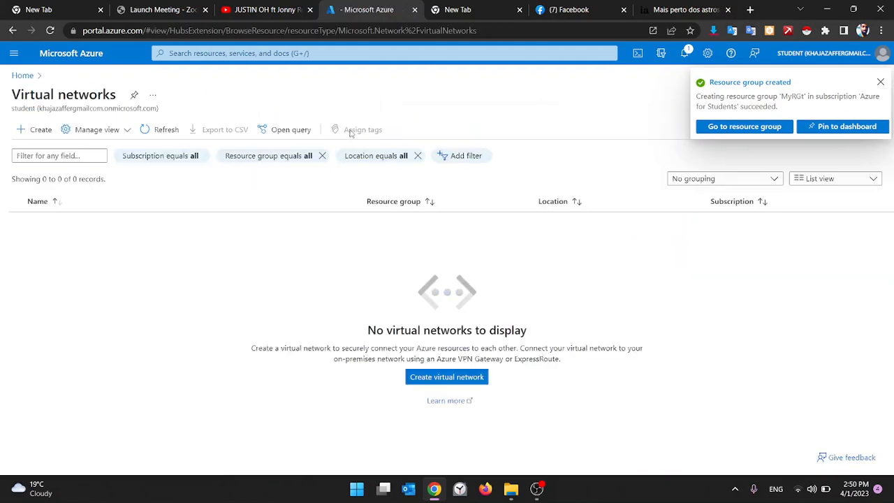
{"action": "left_click", "coordinate": [40, 130]}
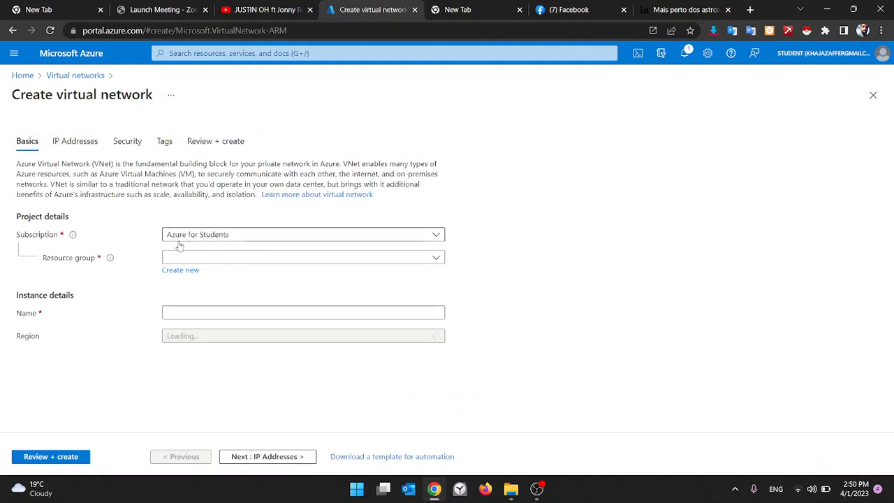
{"action": "left_click", "coordinate": [194, 259]}
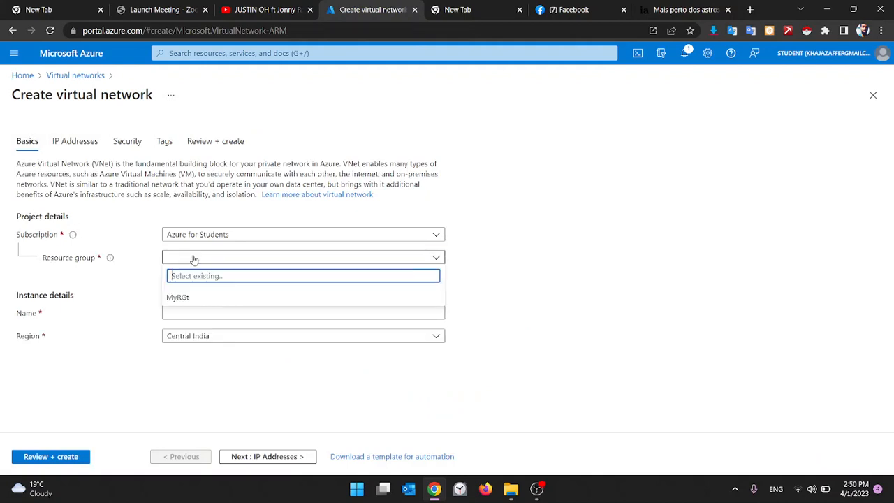
{"action": "left_click", "coordinate": [187, 301]}
{"action": "left_click", "coordinate": [188, 312]}
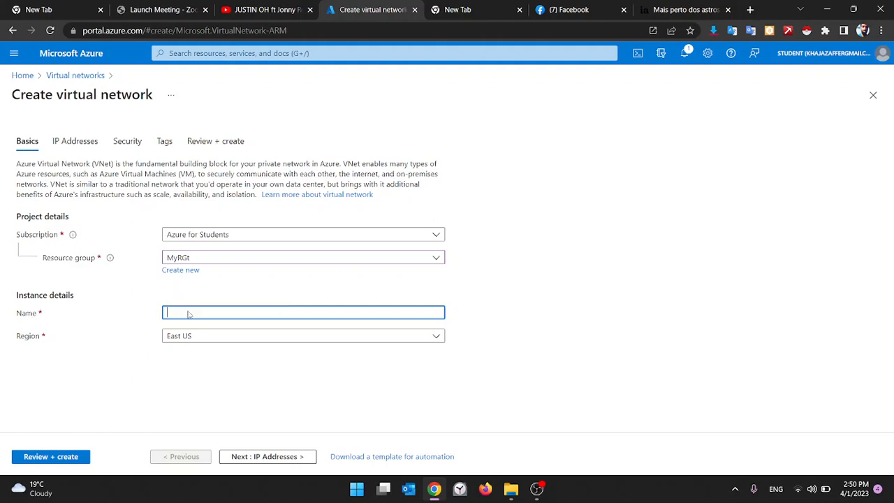
{"action": "type", "text": "MYVN"}
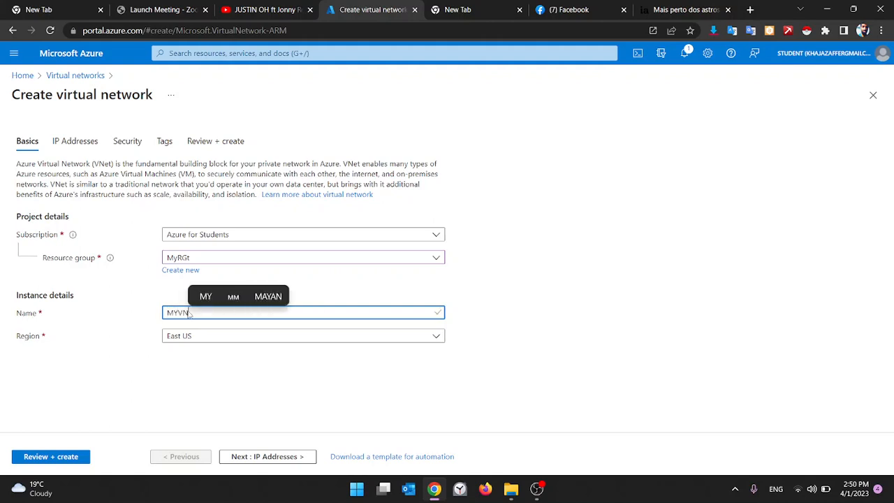
{"action": "type", "text": "321"}
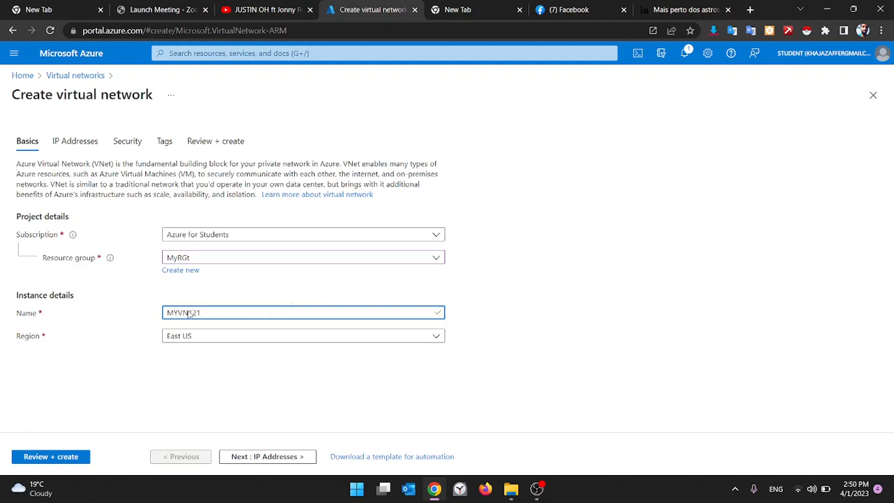
- Rename the virtual network's default subnet as subnet1 in its IP address settings and save it
{"action": "left_click", "coordinate": [246, 457]}
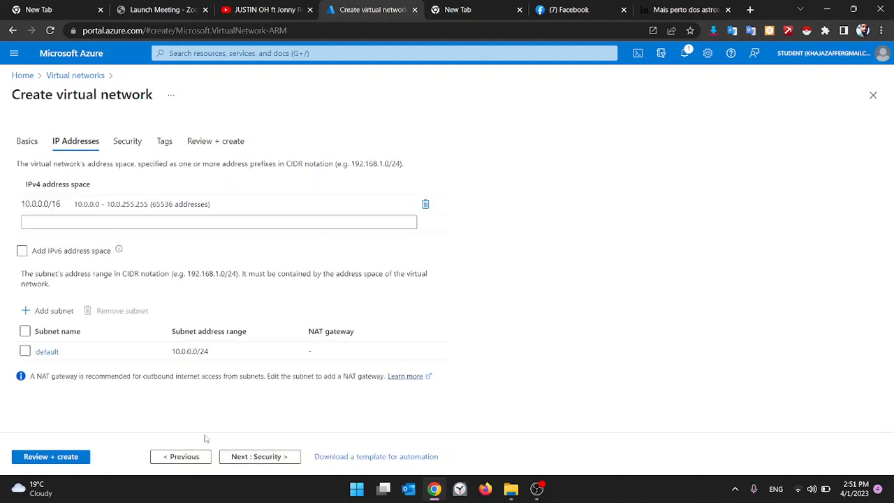
{"action": "left_click", "coordinate": [48, 354]}
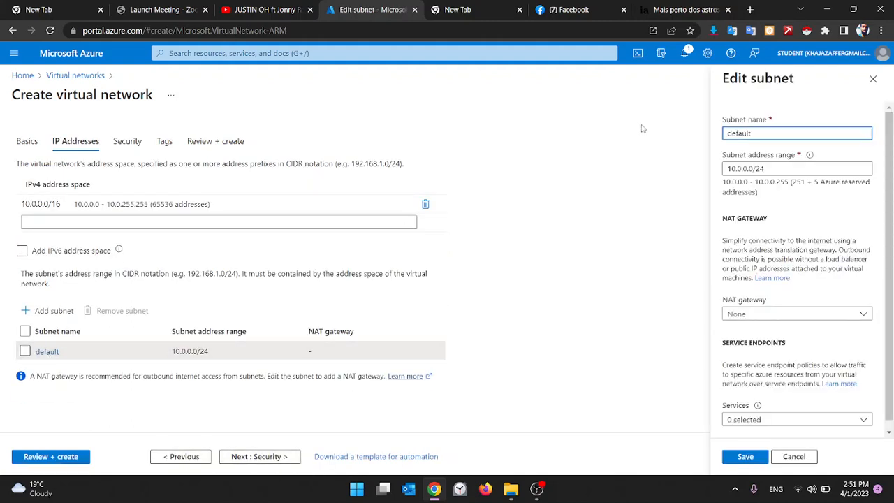
{"action": "key", "text": "BackSpace"}
{"action": "key", "text": "BackSpace"}
{"action": "key", "text": "BackSpace"}
{"action": "key", "text": "BackSpace"}
{"action": "key", "text": "BackSpace"}
{"action": "key", "text": "BackSpace"}
{"action": "type", "text": "sub"}
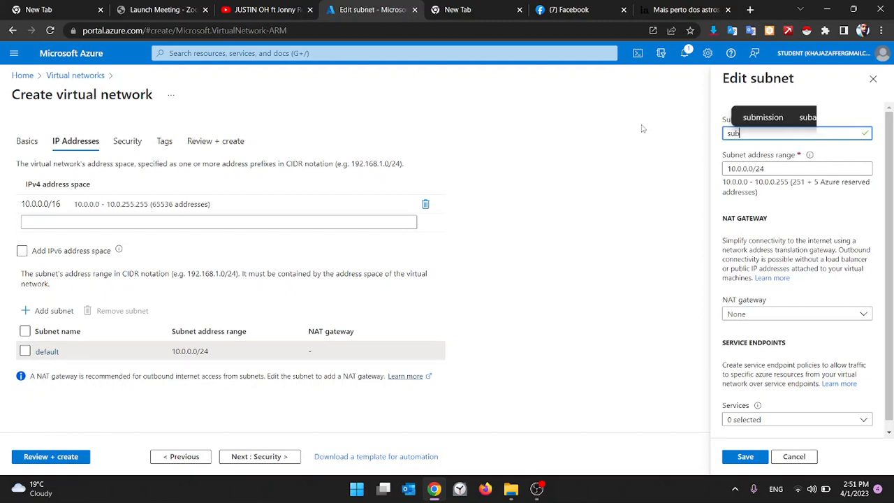
{"action": "type", "text": "net1"}
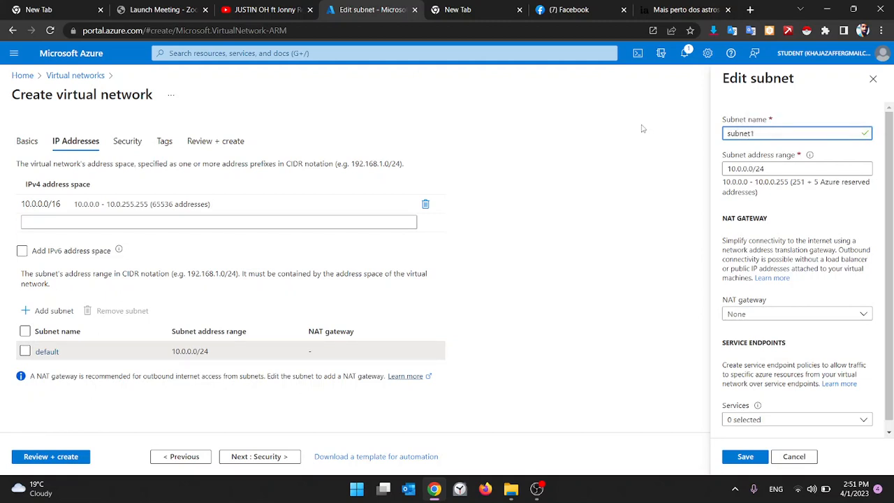
{"action": "left_click", "coordinate": [745, 456]}
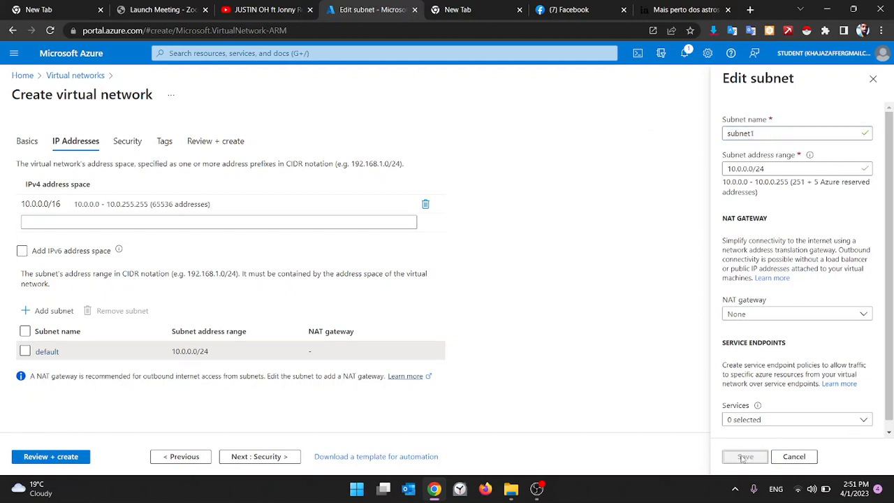
- Begin adding a second subnet to the virtual network and name it AzureFireWallSubnet
{"action": "left_click", "coordinate": [54, 309]}
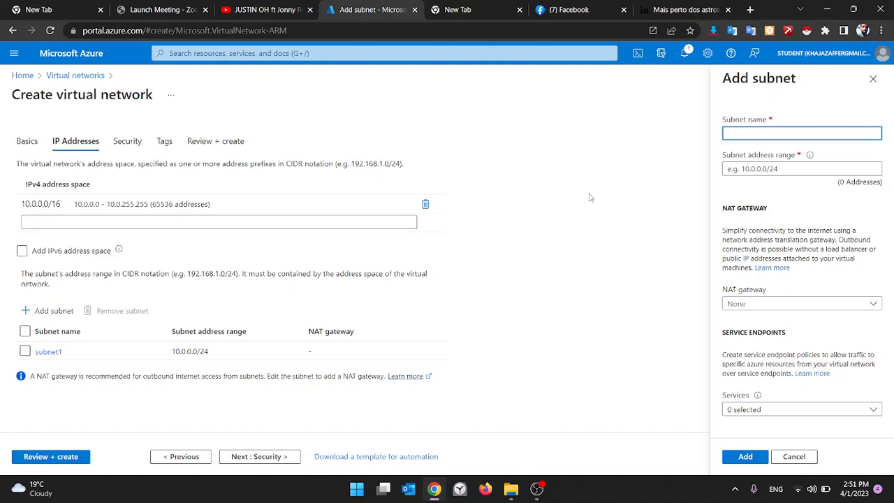
{"action": "type", "text": "Azure"}
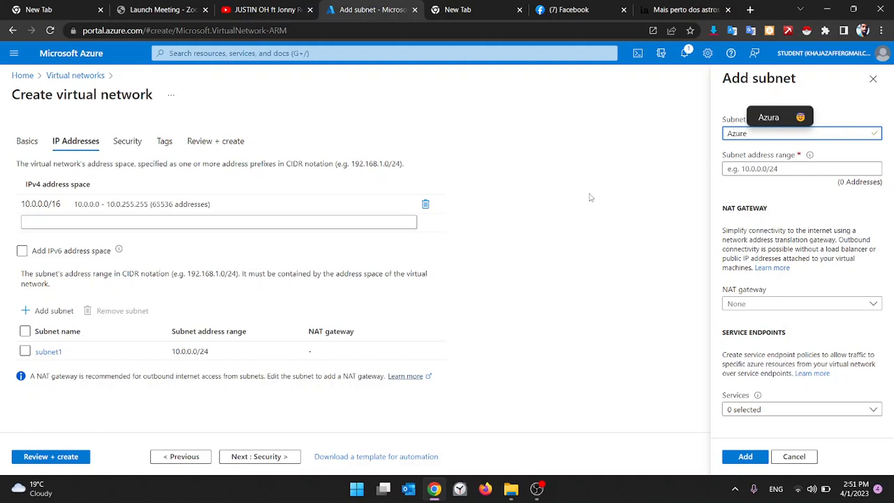
{"action": "type", "text": "Fir"}
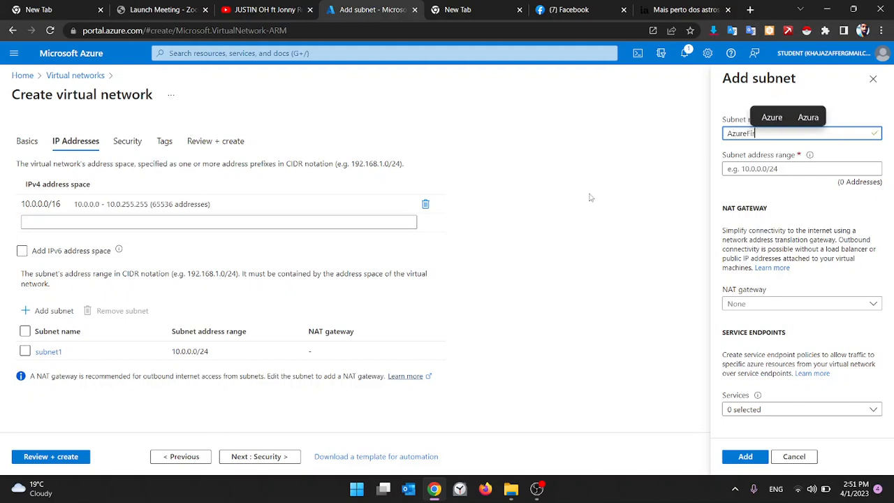
{"action": "type", "text": "eWa"}
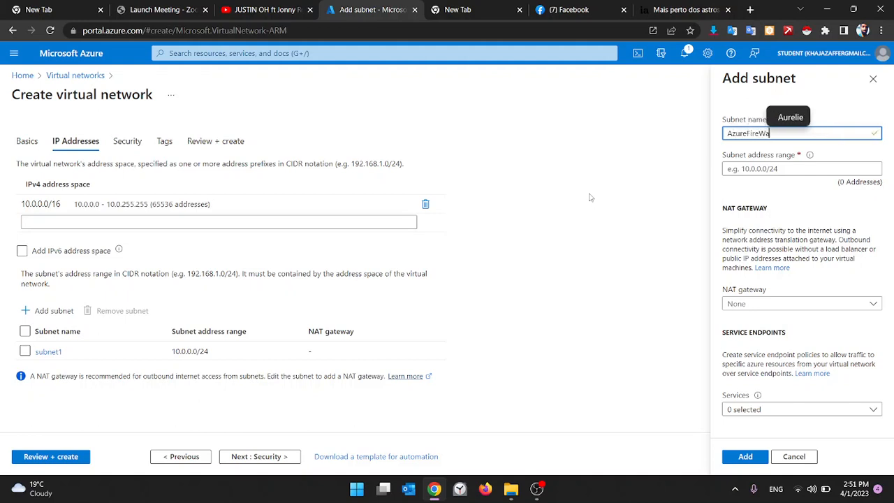
{"action": "type", "text": "llSu"}
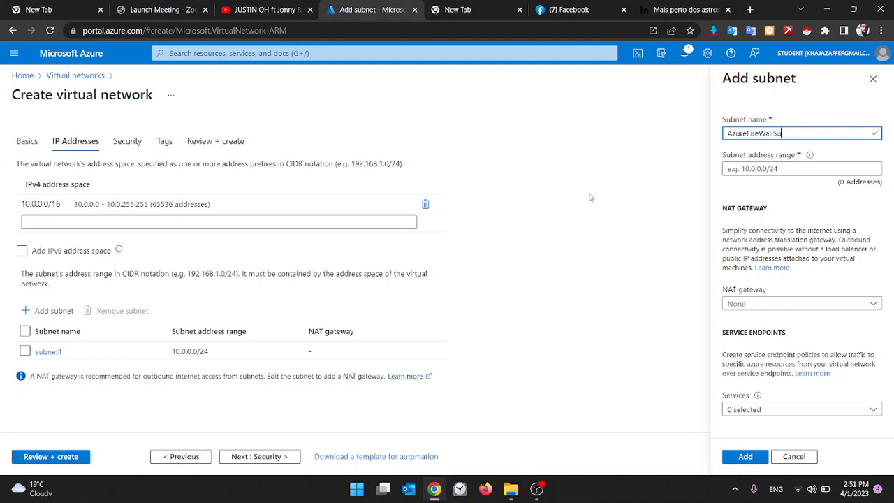
{"action": "type", "text": "bnet"}
{"action": "left_click_drag", "start_coordinate": [800, 133], "coordinate": [724, 133]}
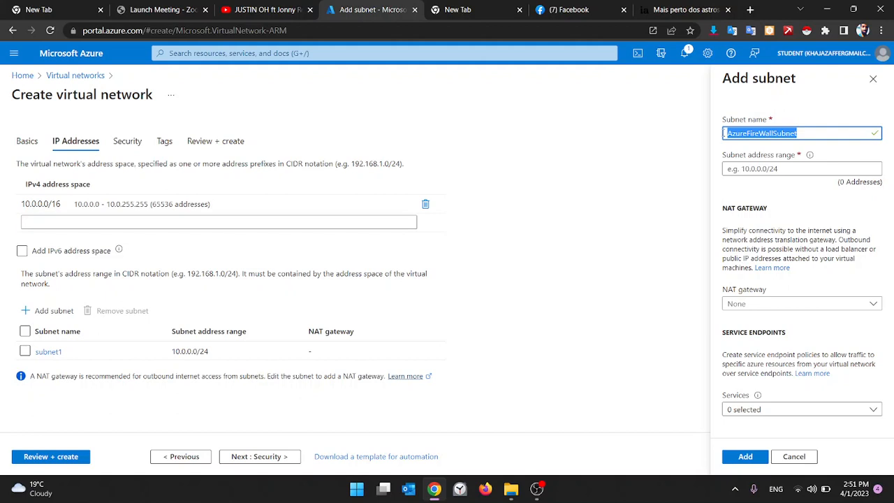
- Set the new subnet's address range to 10.0.1.0/24 and add it to the virtual network
{"action": "left_click", "coordinate": [750, 162]}
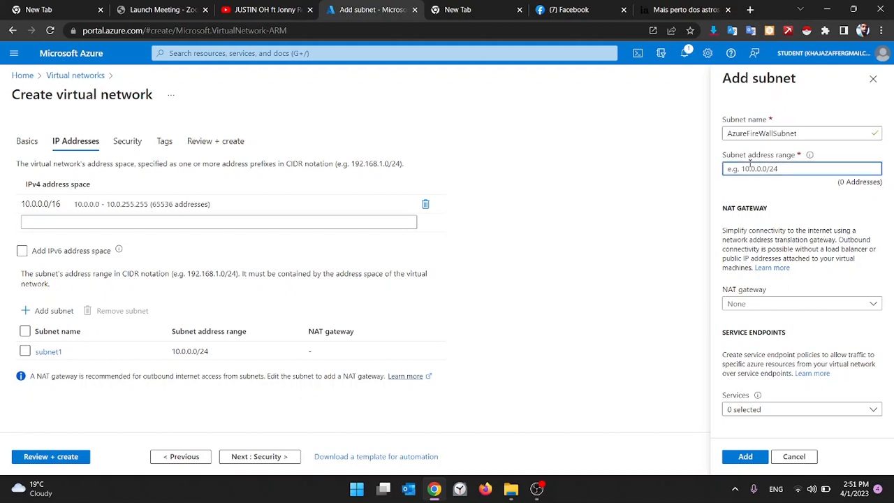
{"action": "type", "text": "10.0.0"}
{"action": "key", "text": "BackSpace"}
{"action": "key", "text": "BackSpace"}
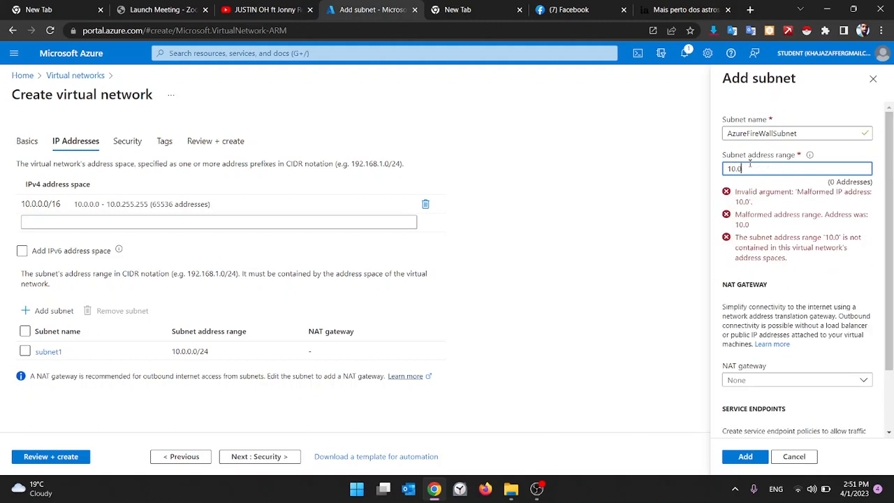
{"action": "type", "text": "1"}
{"action": "key", "text": "BackSpace"}
{"action": "type", "text": ".1.0/24"}
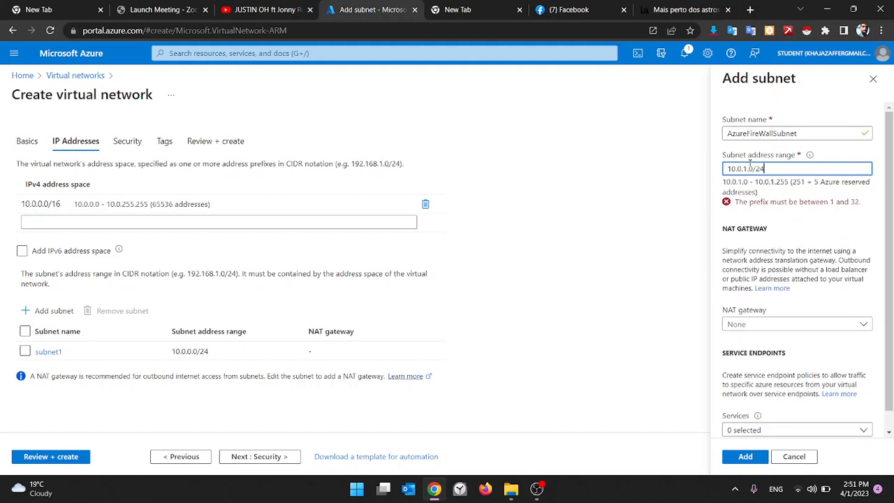
{"action": "left_click", "coordinate": [804, 193]}
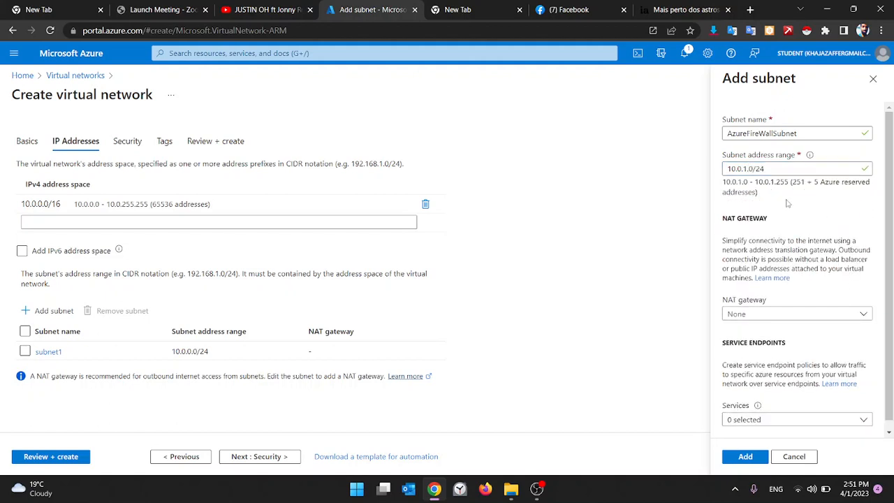
{"action": "left_click", "coordinate": [743, 459]}
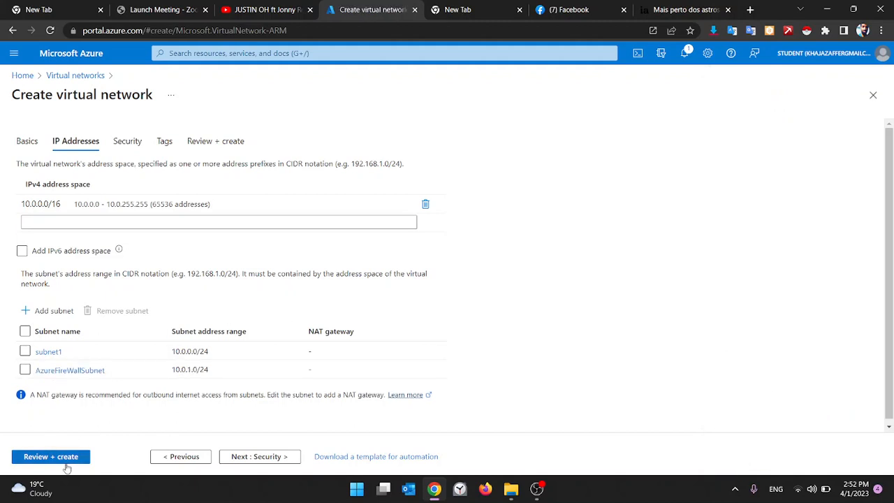
- Keep the default security settings, leave the tags empty, and create the virtual network
{"action": "left_click", "coordinate": [237, 457]}
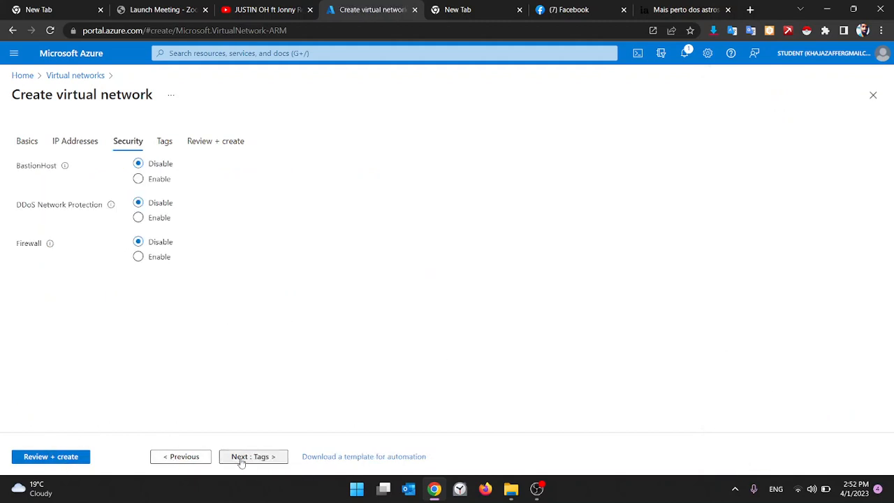
{"action": "left_click", "coordinate": [240, 458]}
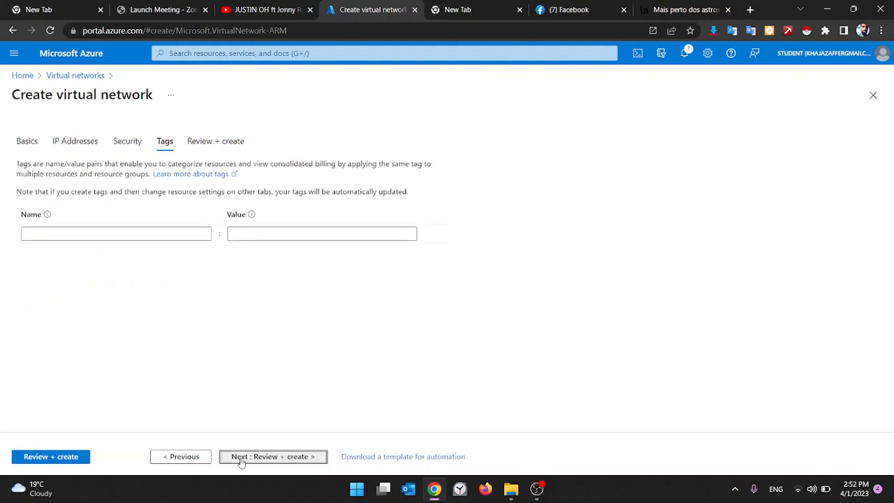
{"action": "left_click", "coordinate": [240, 458]}
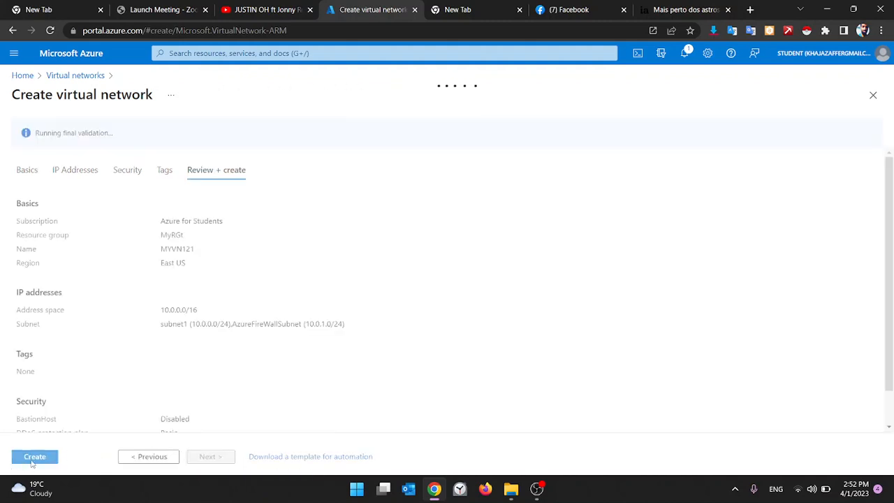
{"action": "left_click", "coordinate": [35, 457]}
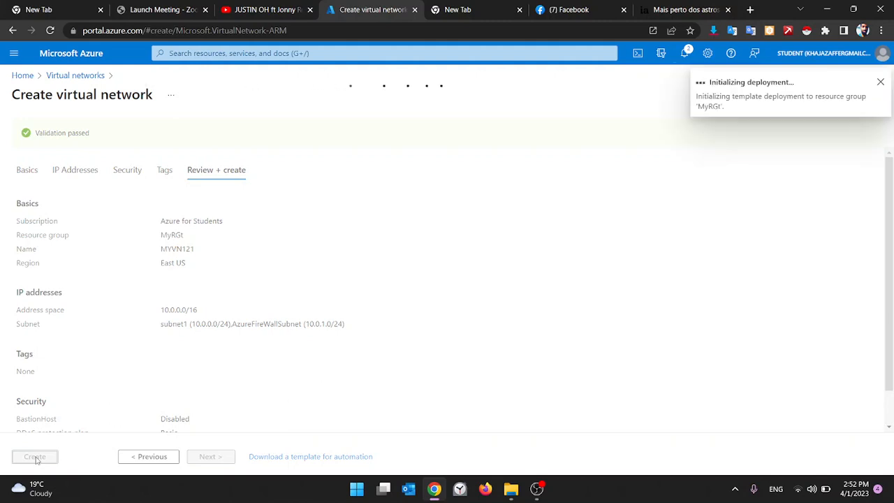
- Duplicate the Azure portal browser tab and return both copies to the portal's home page
{"action": "right_click", "coordinate": [368, 9]}
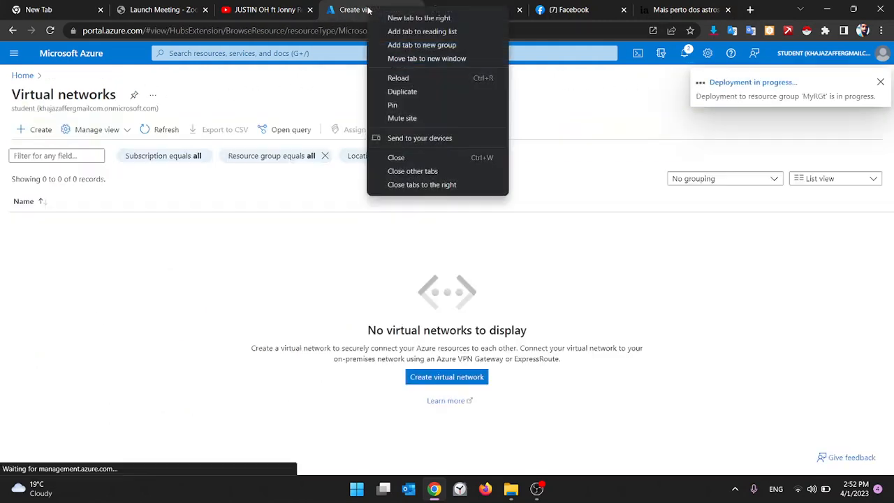
{"action": "left_click", "coordinate": [415, 94]}
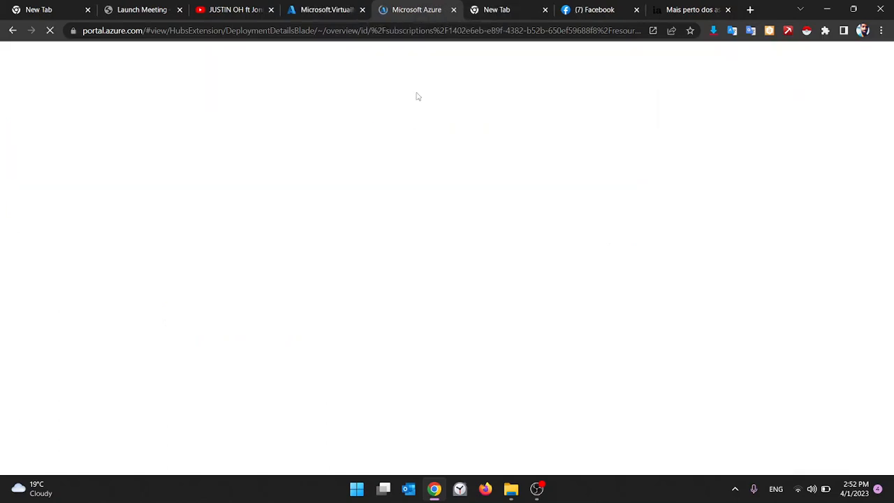
{"action": "left_click", "coordinate": [333, 7]}
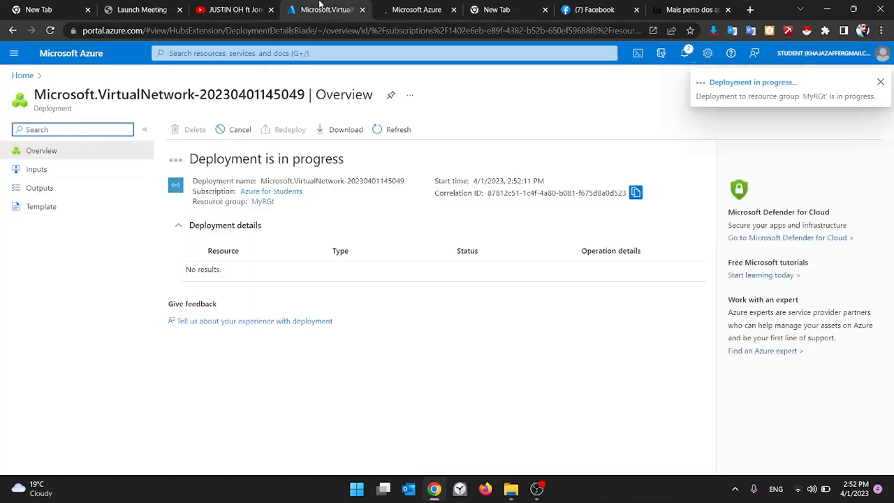
{"action": "left_click", "coordinate": [20, 77]}
{"action": "left_click", "coordinate": [384, 7]}
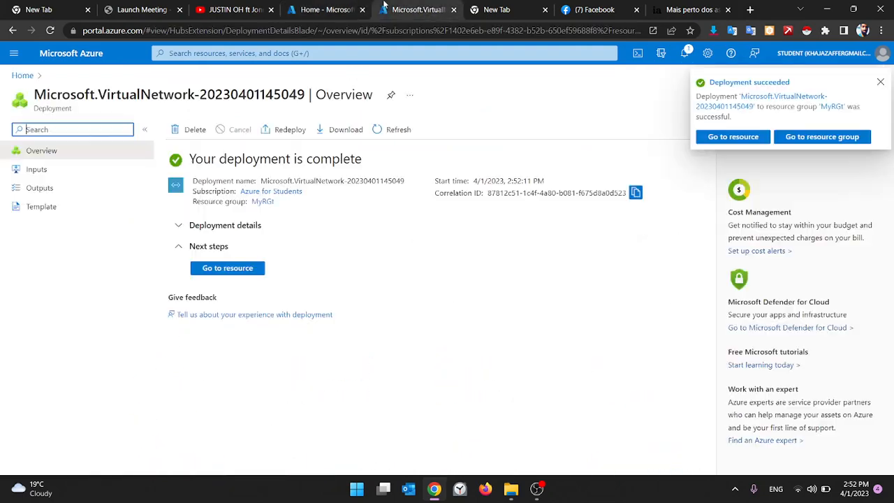
{"action": "left_click", "coordinate": [23, 77]}
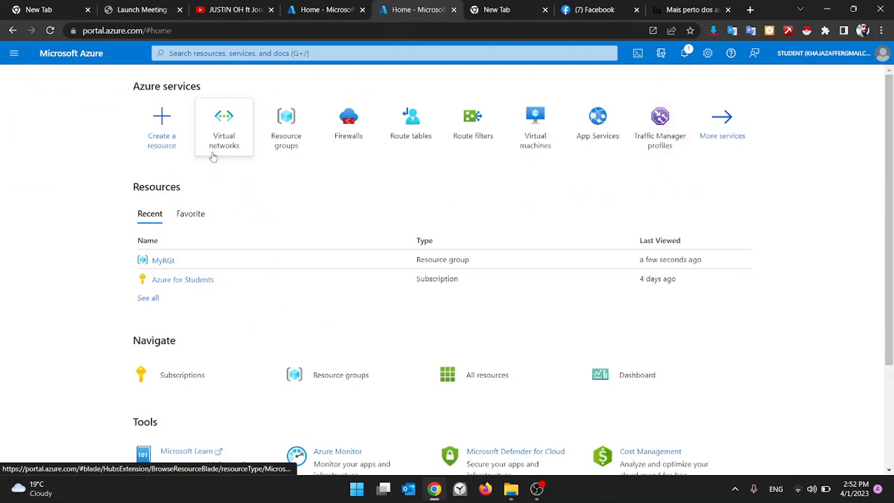
- Start creating an Azure virtual machine and assign it to the MyRGt resource group
{"action": "left_click", "coordinate": [548, 139]}
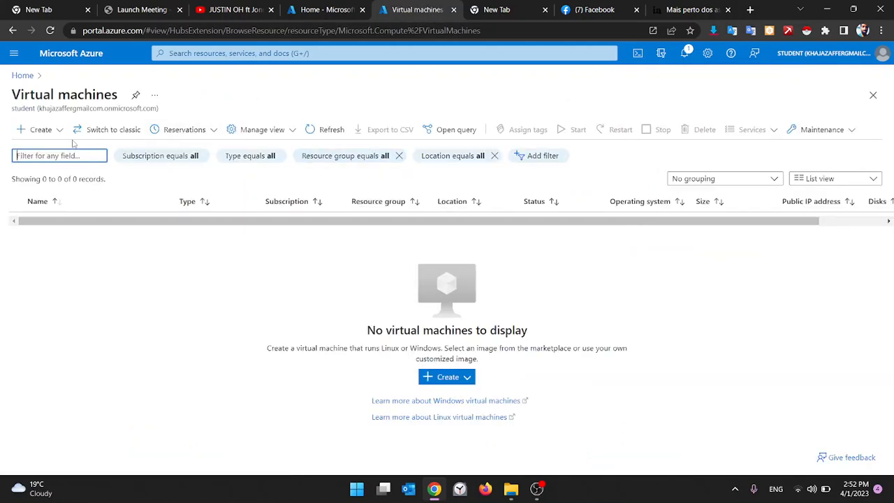
{"action": "left_click", "coordinate": [49, 130]}
{"action": "left_click", "coordinate": [51, 147]}
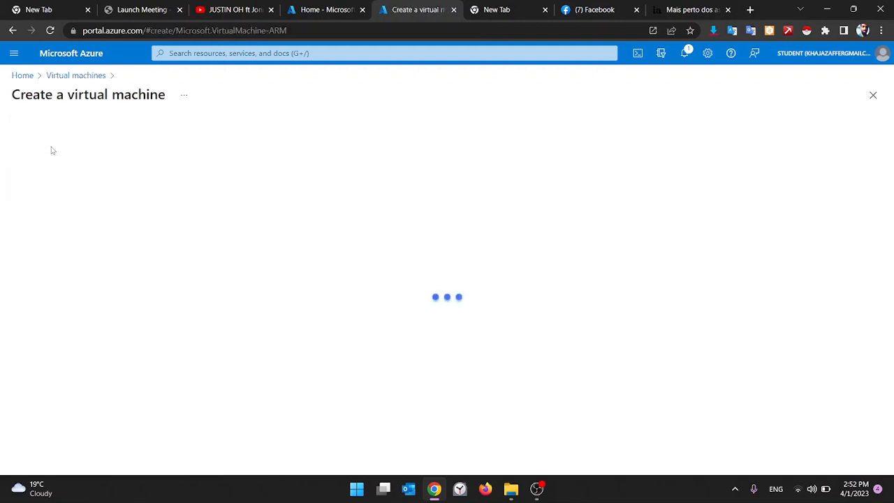
{"action": "scroll", "coordinate": [199, 286], "scroll_direction": "down", "scroll_amount": 2}
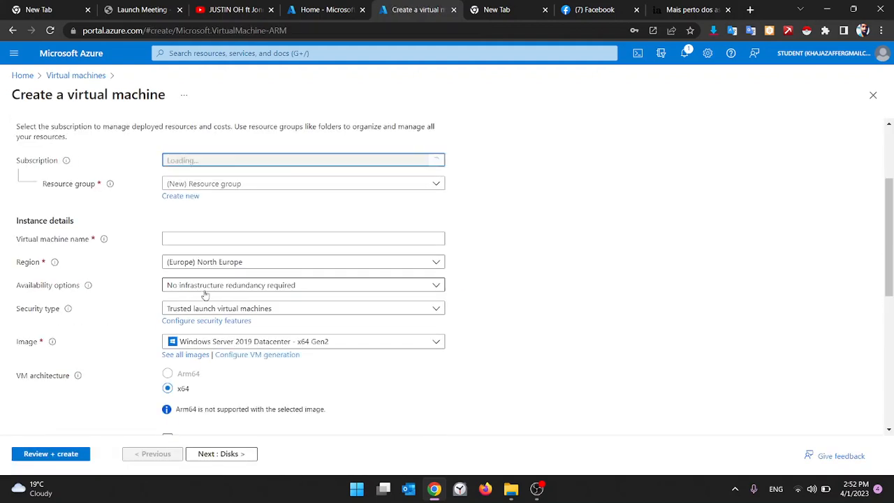
{"action": "left_click", "coordinate": [313, 185]}
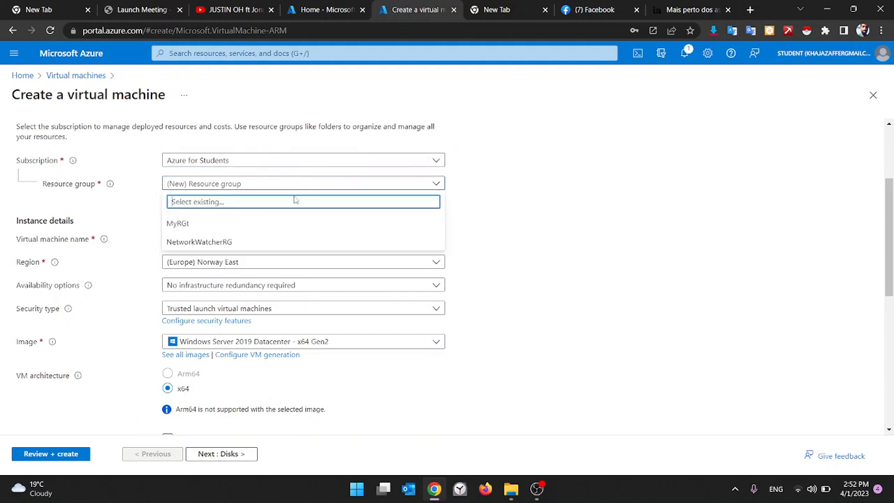
{"action": "left_click", "coordinate": [244, 221]}
- Name the virtual machine VM15987 in the instance details
{"action": "scroll", "coordinate": [246, 221], "scroll_direction": "down", "scroll_amount": 1}
{"action": "scroll", "coordinate": [246, 220], "scroll_direction": "down", "scroll_amount": 1}
{"action": "scroll", "coordinate": [255, 213], "scroll_direction": "up", "scroll_amount": 1}
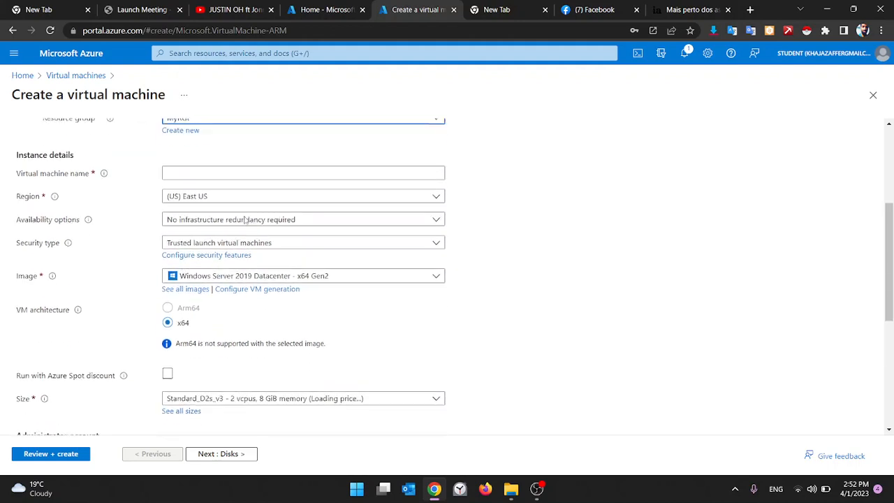
{"action": "left_click", "coordinate": [291, 187]}
{"action": "type", "text": "VM"}
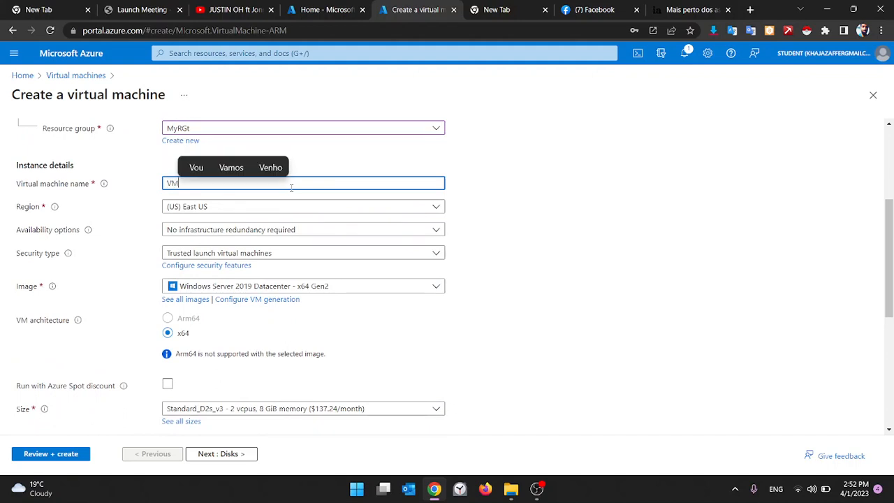
{"action": "type", "text": "15987"}
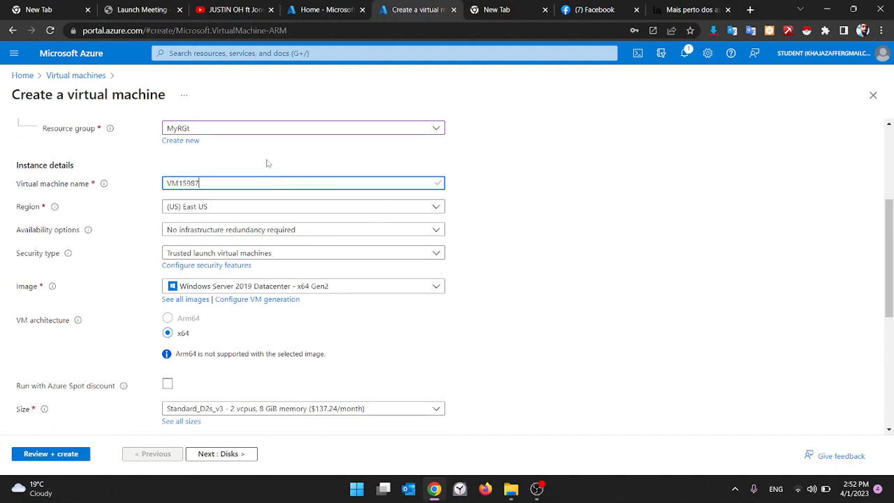
- Keep the default image and size, and set the administrator account's username to VM15987
{"action": "scroll", "coordinate": [266, 163], "scroll_direction": "up", "scroll_amount": 1}
{"action": "scroll", "coordinate": [267, 163], "scroll_direction": "down", "scroll_amount": 2}
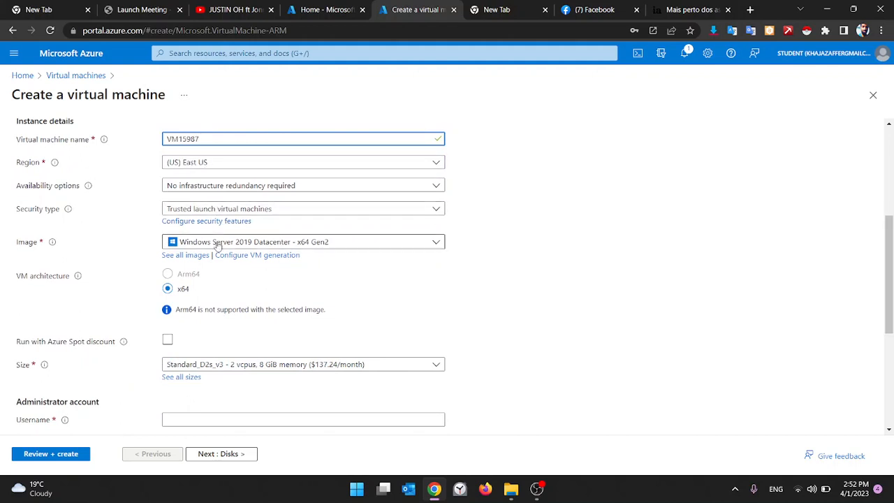
{"action": "scroll", "coordinate": [212, 294], "scroll_direction": "down", "scroll_amount": 2}
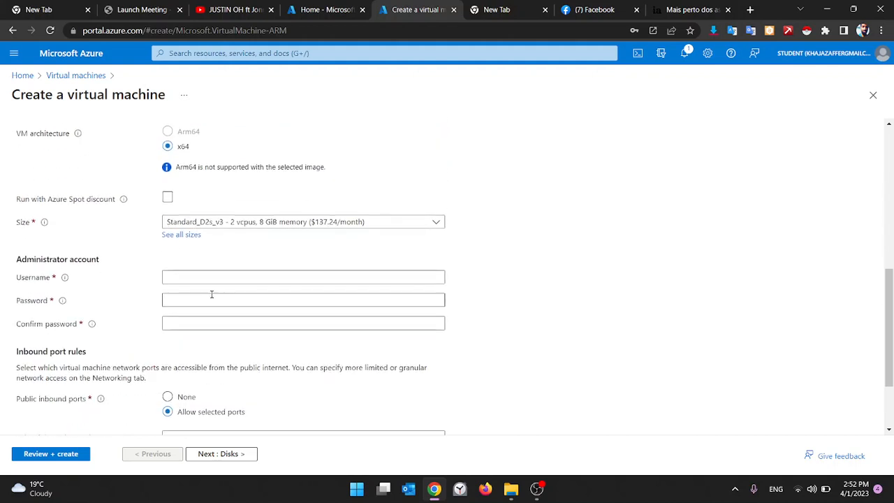
{"action": "left_click", "coordinate": [178, 274]}
{"action": "type", "text": "V"}
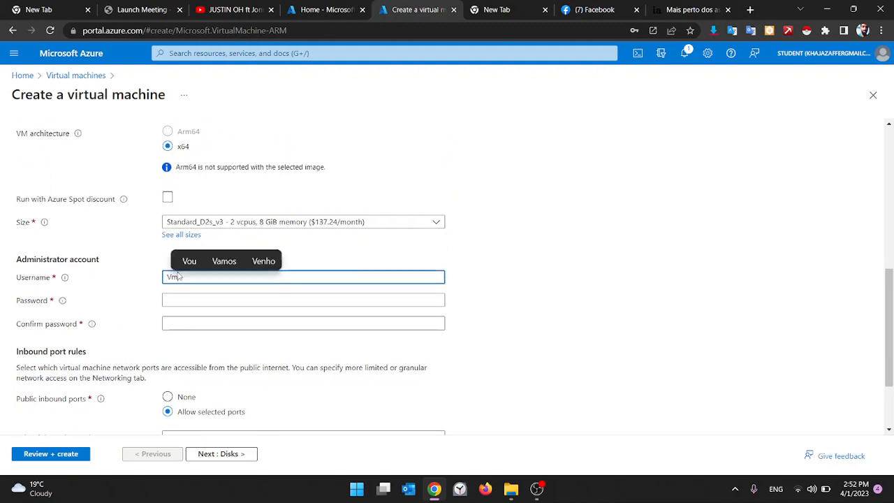
{"action": "type", "text": "M159"}
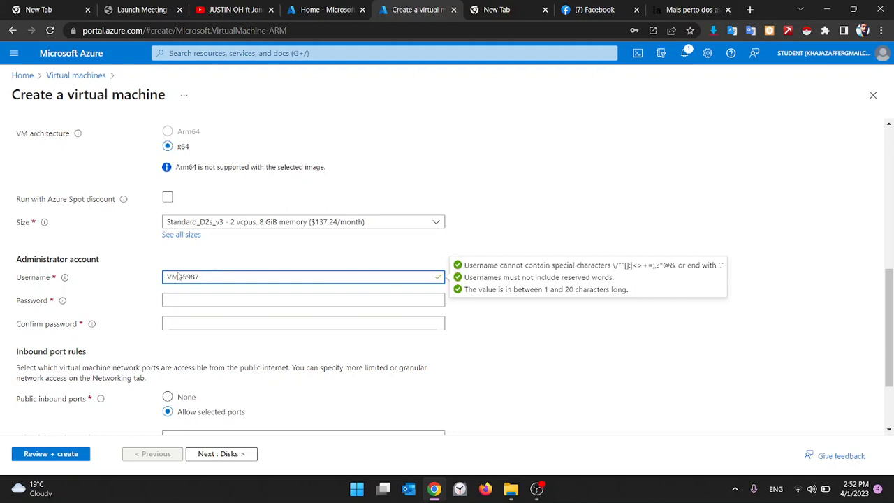
{"action": "type", "text": "87"}
- Enter the administrator account password from the clipboard history and repeat it as confirmation
{"action": "left_click", "coordinate": [177, 311]}
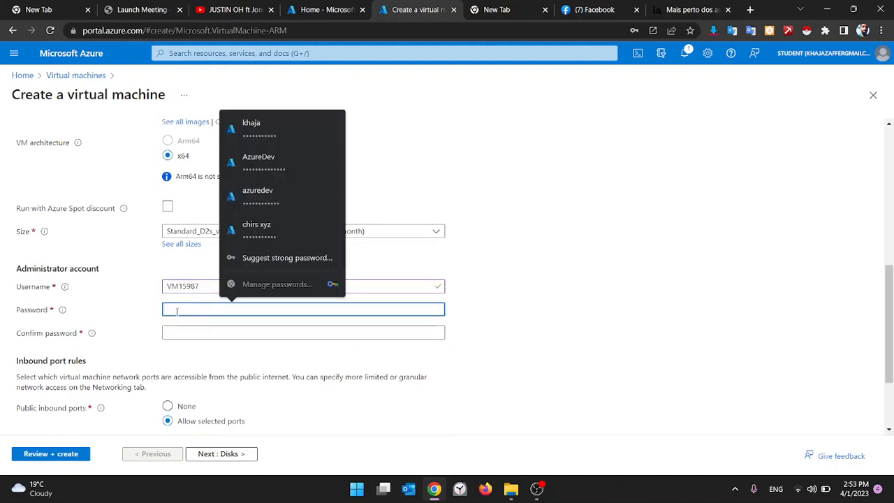
{"action": "key", "text": "ctrl+grave"}
{"action": "key", "text": "Down"}
{"action": "key", "text": "Down"}
{"action": "key", "text": "Down"}
{"action": "key", "text": "Down"}
{"action": "key", "text": "Down"}
{"action": "key", "text": "Down"}
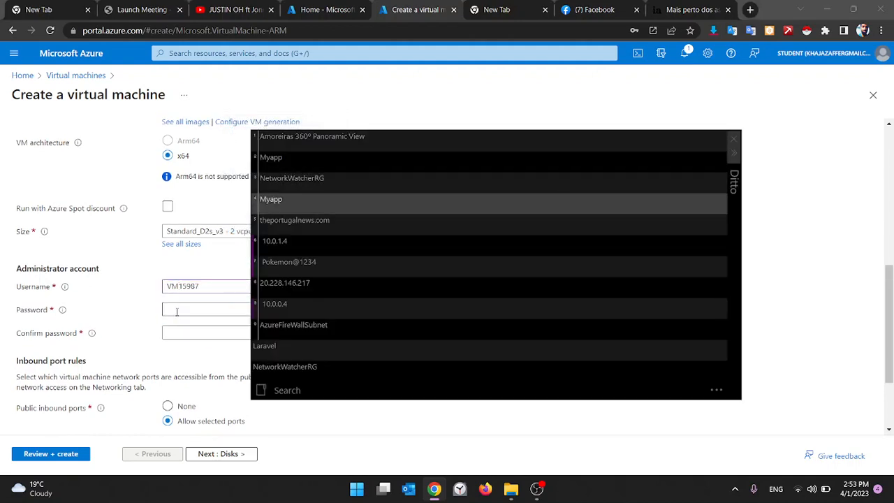
{"action": "key", "text": "Return"}
{"action": "key", "text": "Tab"}
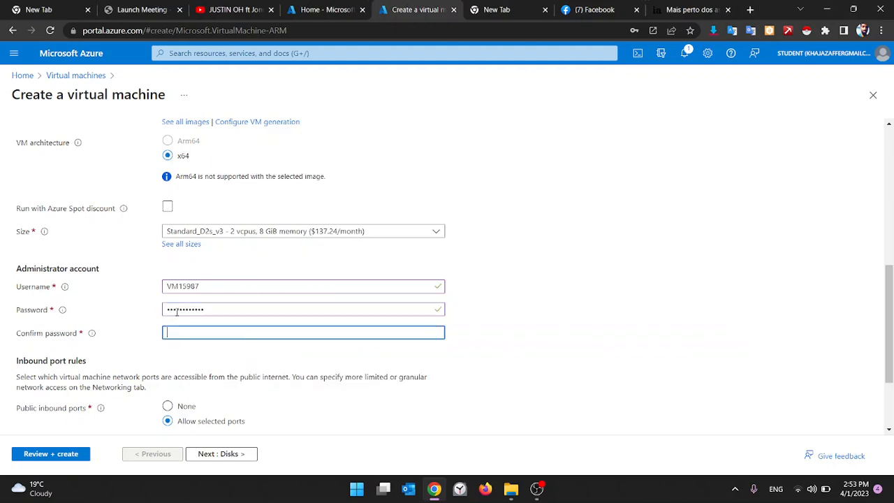
{"action": "key", "text": "ctrl+v"}
- Review the virtual machine's basic settings and set its public inbound ports to None
{"action": "scroll", "coordinate": [177, 312], "scroll_direction": "down", "scroll_amount": 1}
{"action": "scroll", "coordinate": [176, 312], "scroll_direction": "up", "scroll_amount": 4}
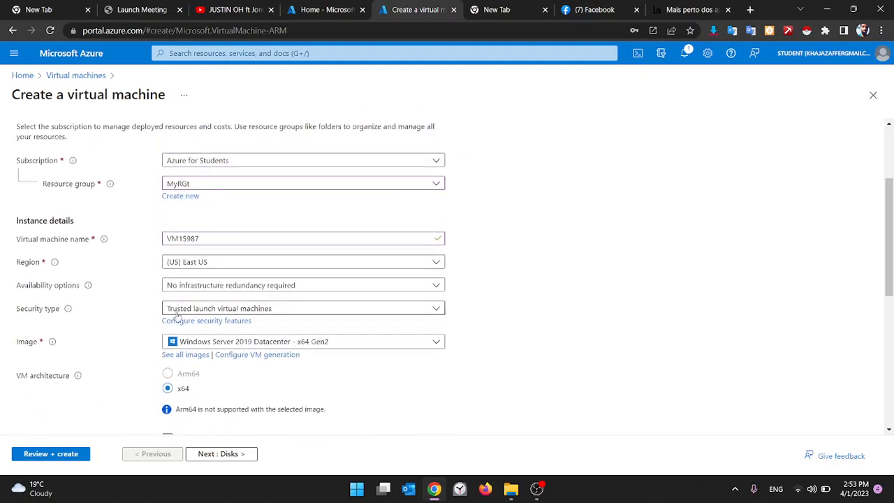
{"action": "scroll", "coordinate": [177, 316], "scroll_direction": "up", "scroll_amount": 1}
{"action": "scroll", "coordinate": [177, 315], "scroll_direction": "down", "scroll_amount": 5}
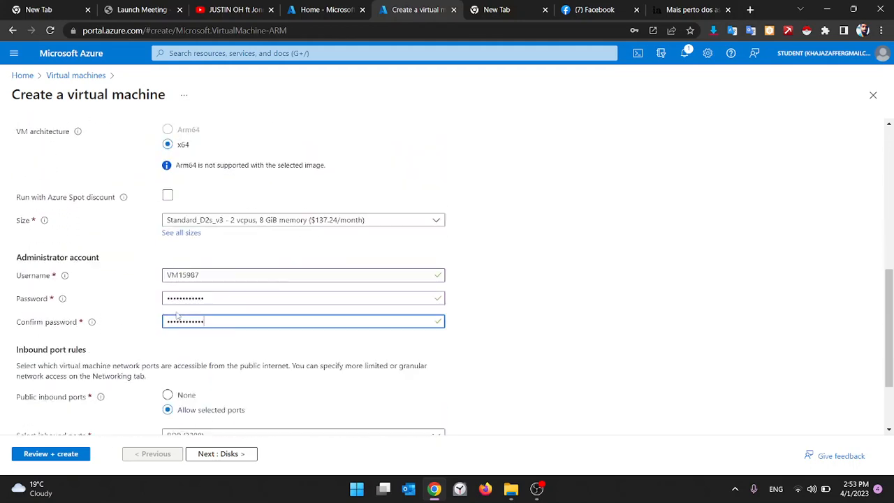
{"action": "left_click", "coordinate": [180, 293]}
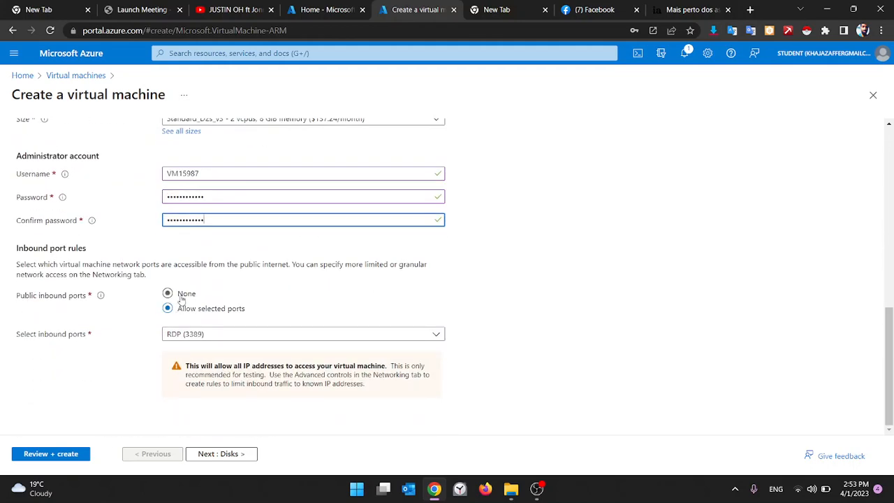
{"action": "scroll", "coordinate": [180, 299], "scroll_direction": "up", "scroll_amount": 5}
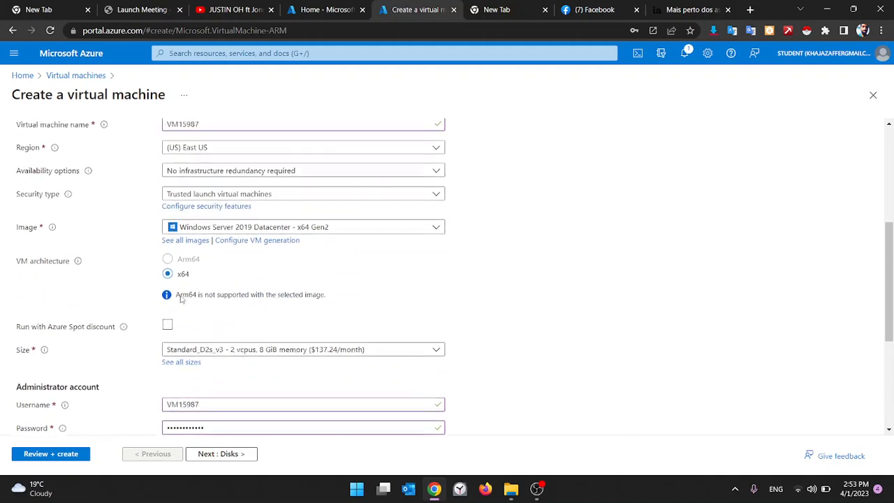
{"action": "scroll", "coordinate": [180, 299], "scroll_direction": "down", "scroll_amount": 5}
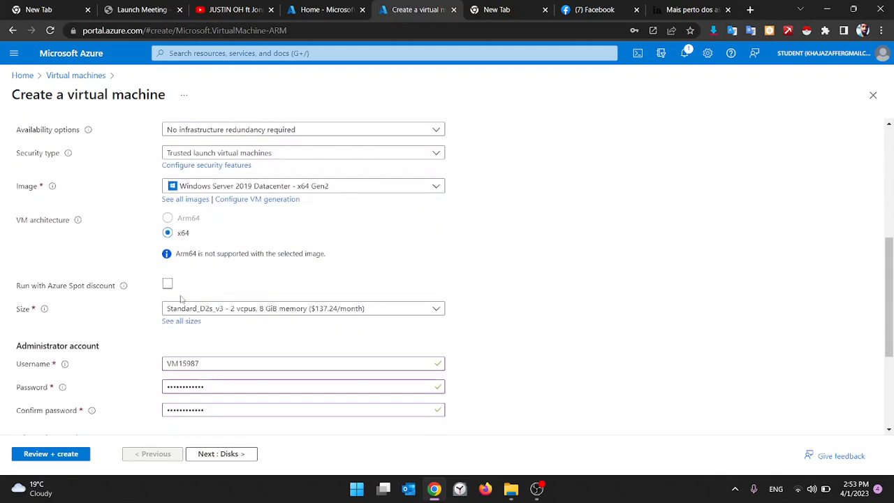
- Keep the default disk settings and use MYVN121 as the virtual machine's virtual network
{"action": "left_click", "coordinate": [222, 455]}
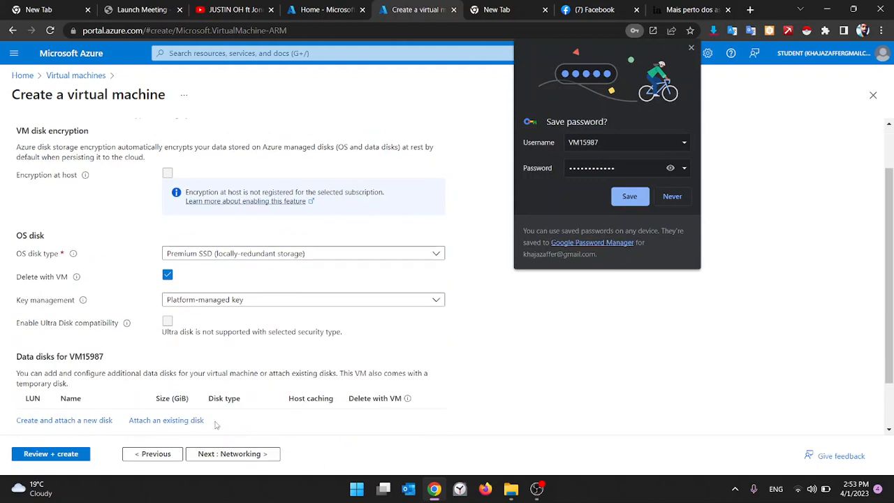
{"action": "left_click", "coordinate": [216, 454]}
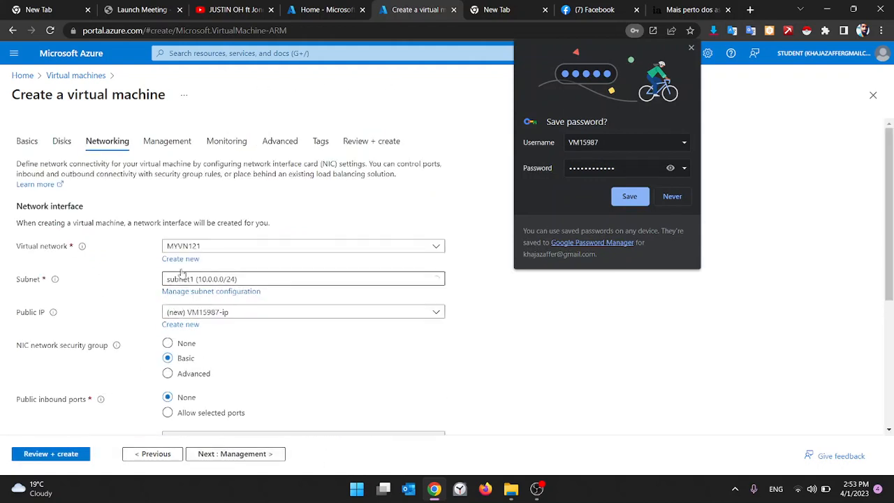
{"action": "left_click", "coordinate": [233, 247]}
{"action": "left_click", "coordinate": [233, 247]}
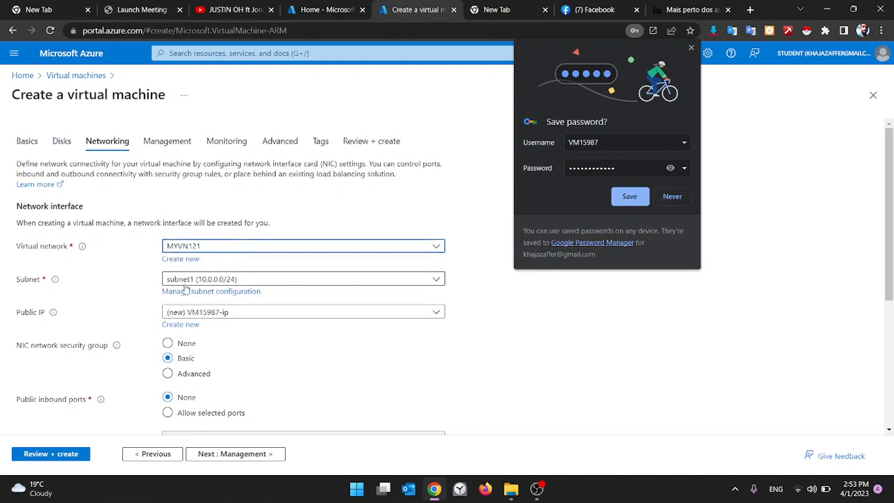
- Set the virtual machine's public IP to None in the network interface settings
{"action": "scroll", "coordinate": [101, 293], "scroll_direction": "down", "scroll_amount": 1}
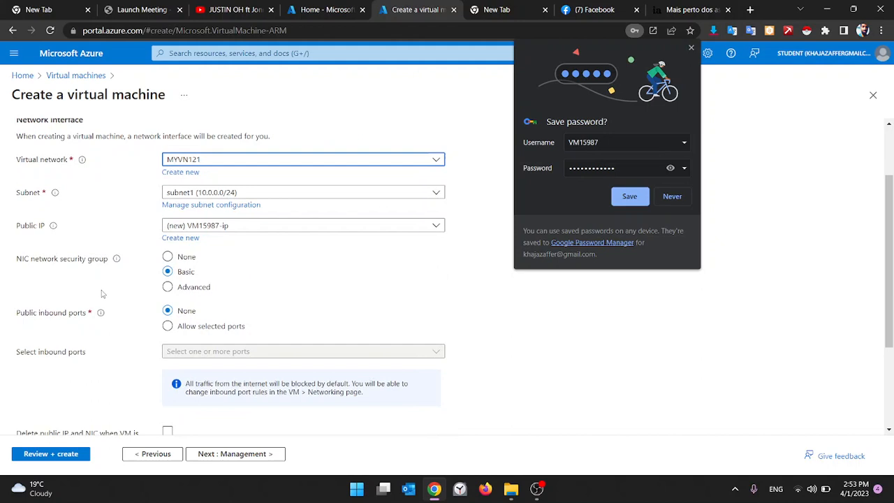
{"action": "left_click", "coordinate": [253, 226]}
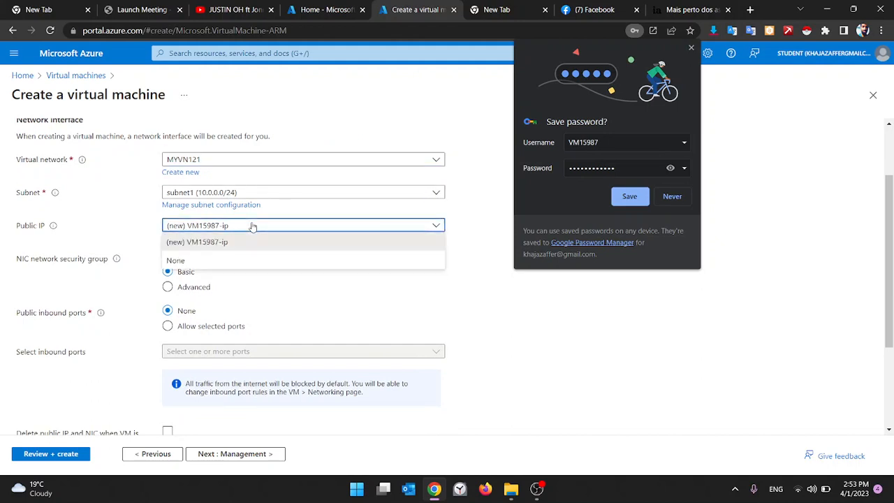
{"action": "left_click", "coordinate": [174, 261]}
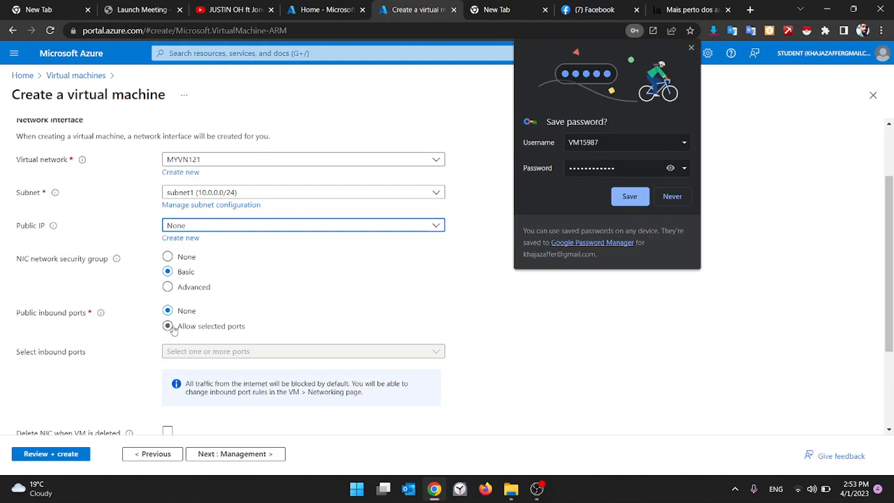
- Keep the remaining networking and management defaults and submit the virtual machine configuration for final review
{"action": "scroll", "coordinate": [168, 326], "scroll_direction": "down", "scroll_amount": 1}
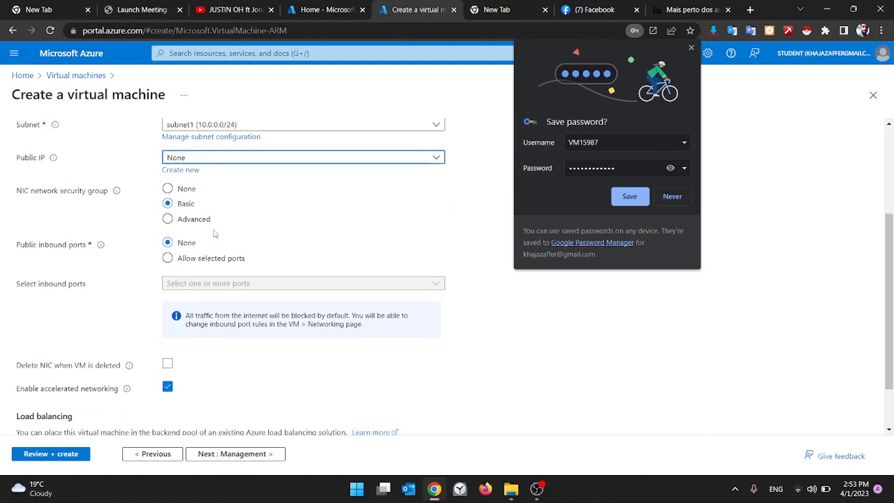
{"action": "scroll", "coordinate": [180, 272], "scroll_direction": "down", "scroll_amount": 1}
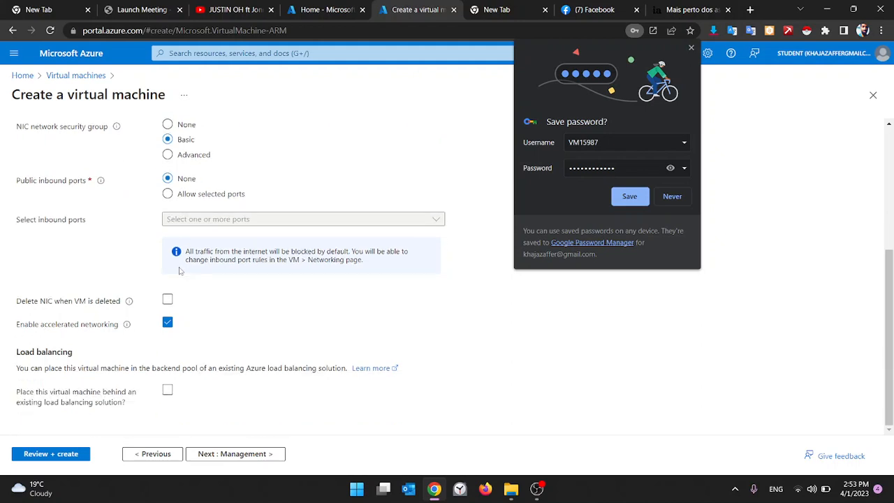
{"action": "scroll", "coordinate": [229, 323], "scroll_direction": "up", "scroll_amount": 3}
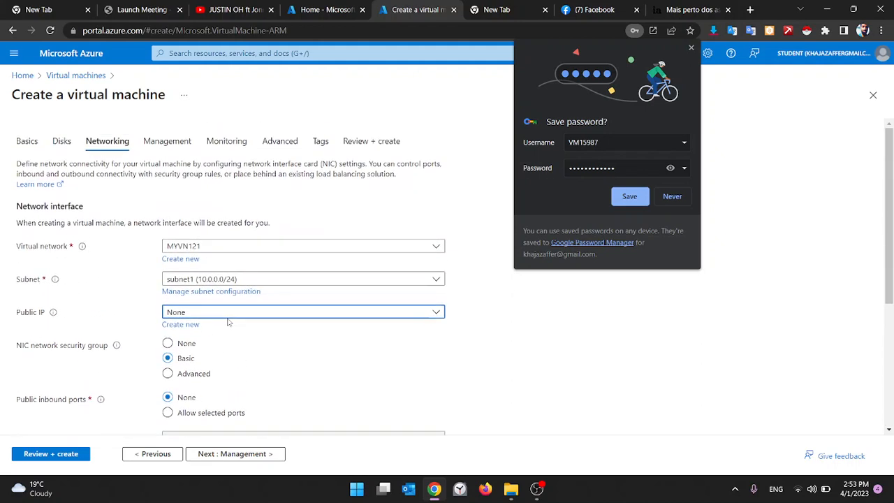
{"action": "left_click", "coordinate": [232, 454]}
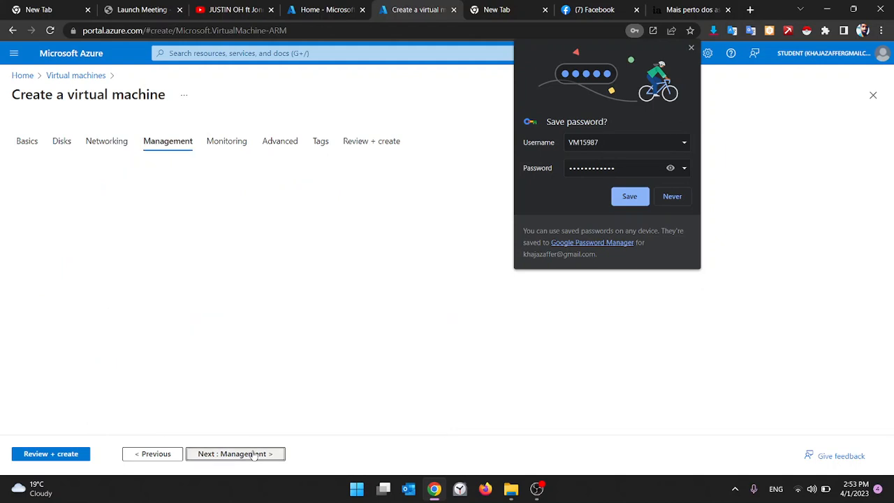
{"action": "left_click", "coordinate": [44, 454]}
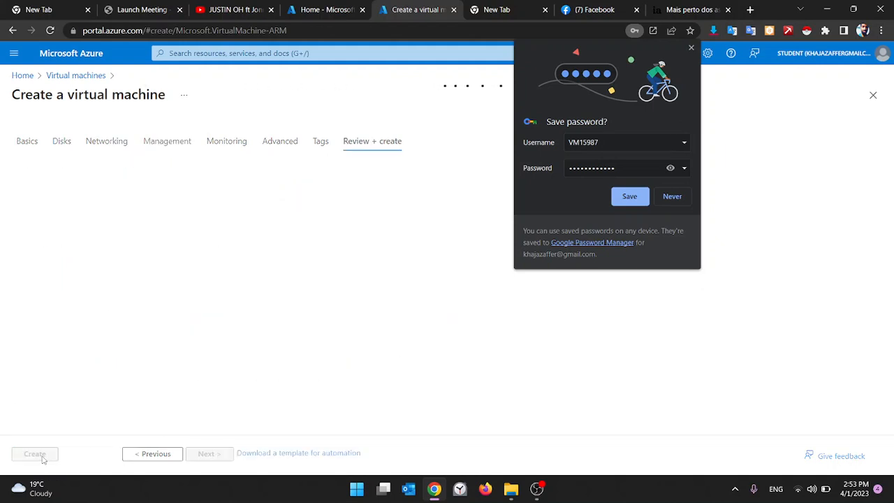
- Start the virtual machine's deployment and open the creation form for a new Azure firewall
{"action": "left_click", "coordinate": [35, 454]}
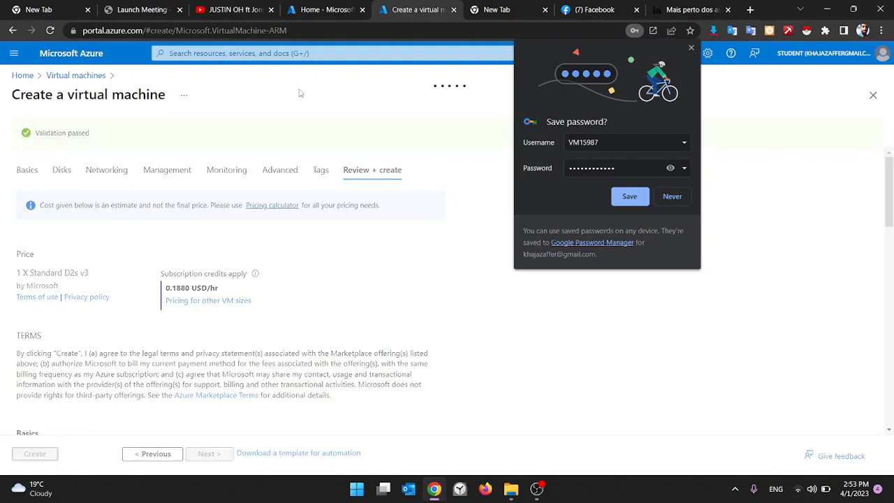
{"action": "left_click", "coordinate": [340, 8]}
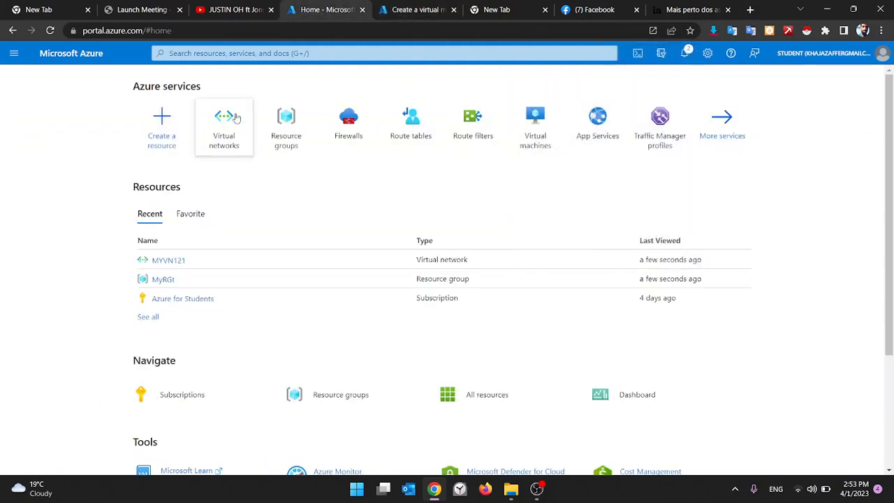
{"action": "mouse_move", "coordinate": [349, 123]}
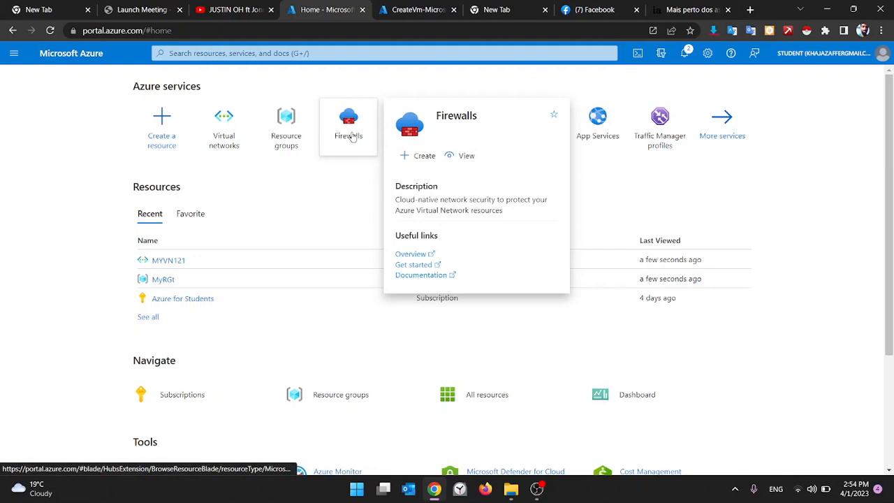
{"action": "left_click", "coordinate": [352, 136]}
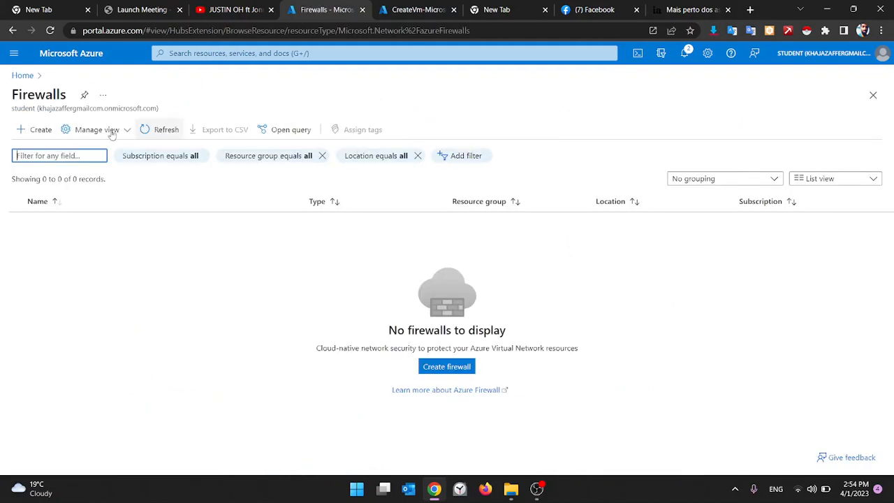
{"action": "left_click", "coordinate": [21, 131]}
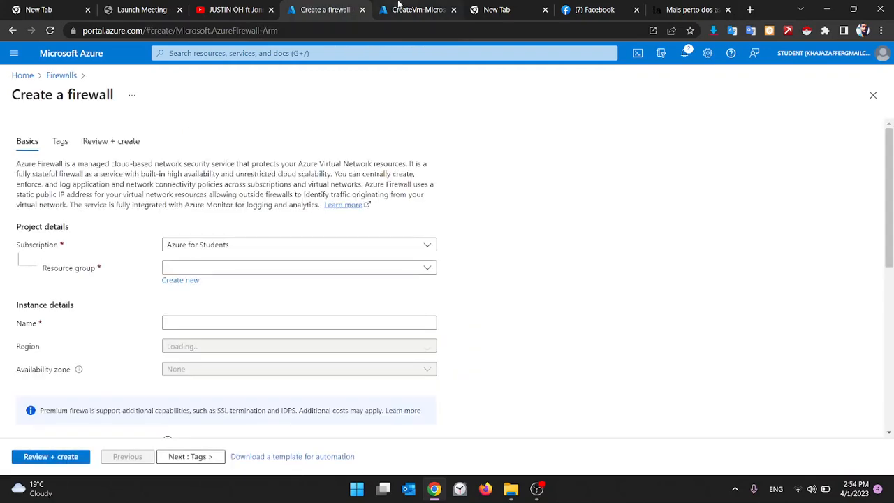
- Check the progress of the virtual machine's deployment and return to the firewall creation form
{"action": "left_click", "coordinate": [400, 7]}
{"action": "left_click", "coordinate": [343, 6]}
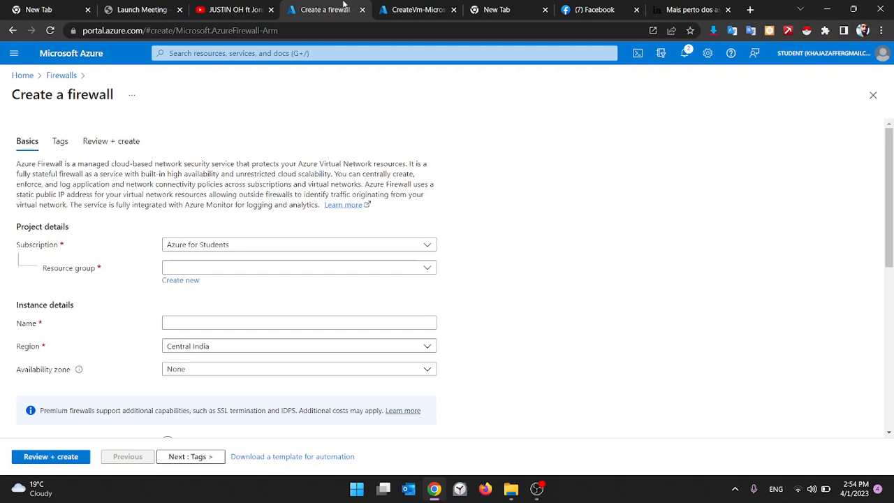
{"action": "left_click", "coordinate": [383, 7]}
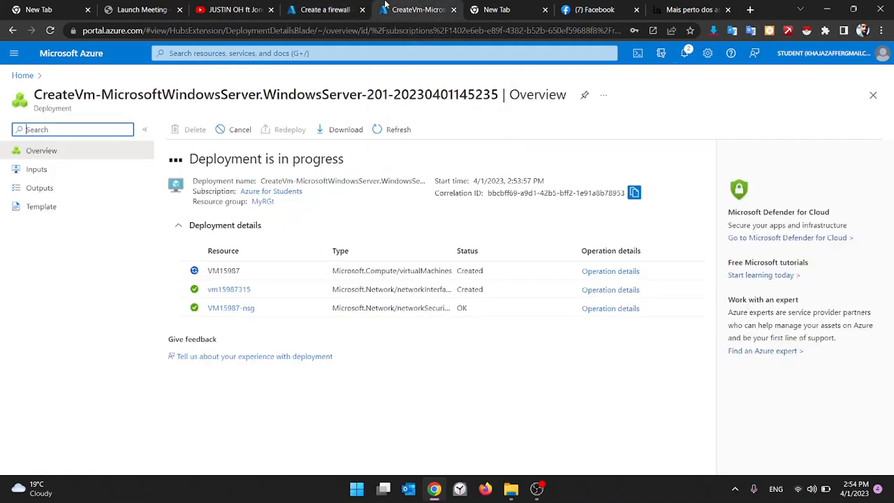
{"action": "left_click", "coordinate": [339, 6]}
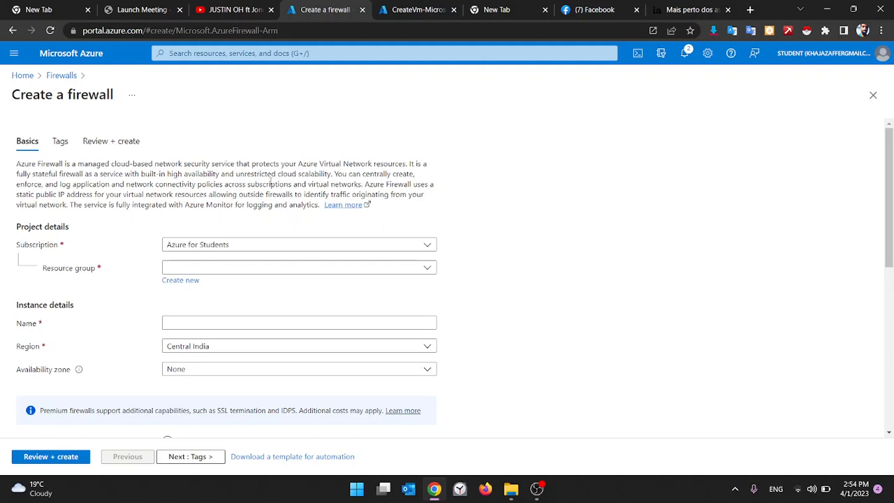
- Assign the firewall to the MyRGt resource group and name it Myfirewall-IP
{"action": "left_click", "coordinate": [237, 271]}
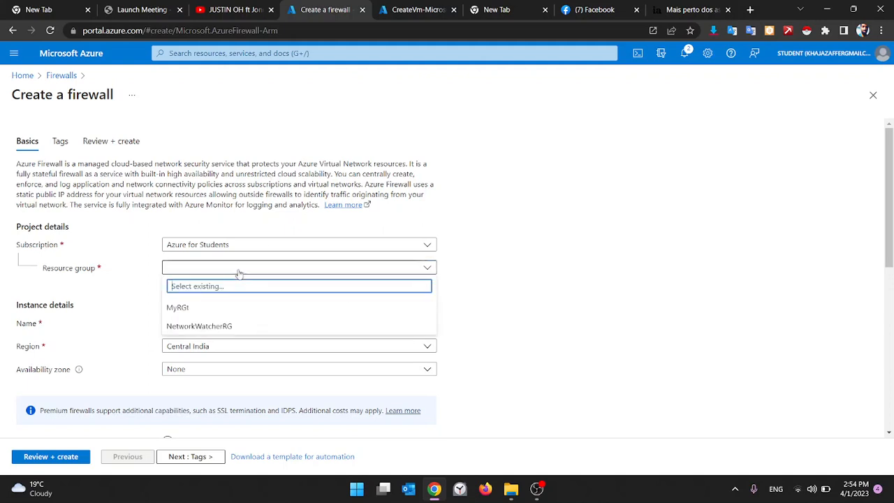
{"action": "left_click", "coordinate": [176, 307]}
{"action": "scroll", "coordinate": [175, 305], "scroll_direction": "down", "scroll_amount": 1}
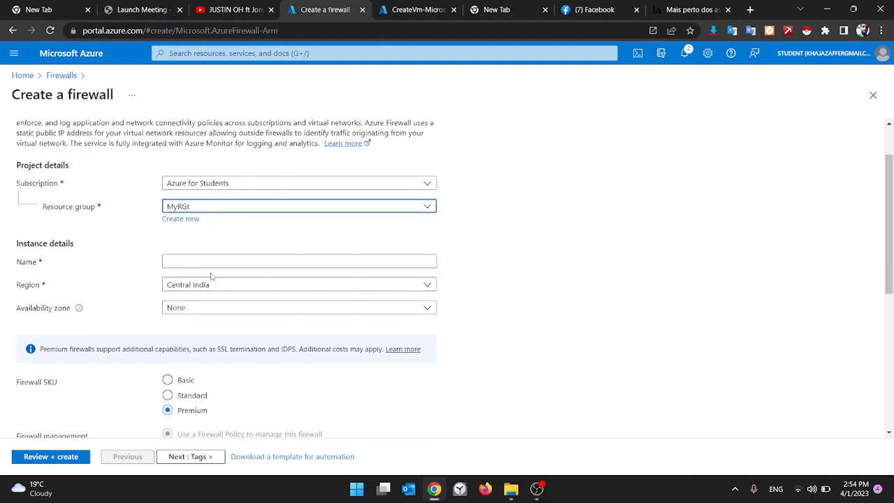
{"action": "left_click", "coordinate": [223, 266]}
{"action": "type", "text": "Myfire"}
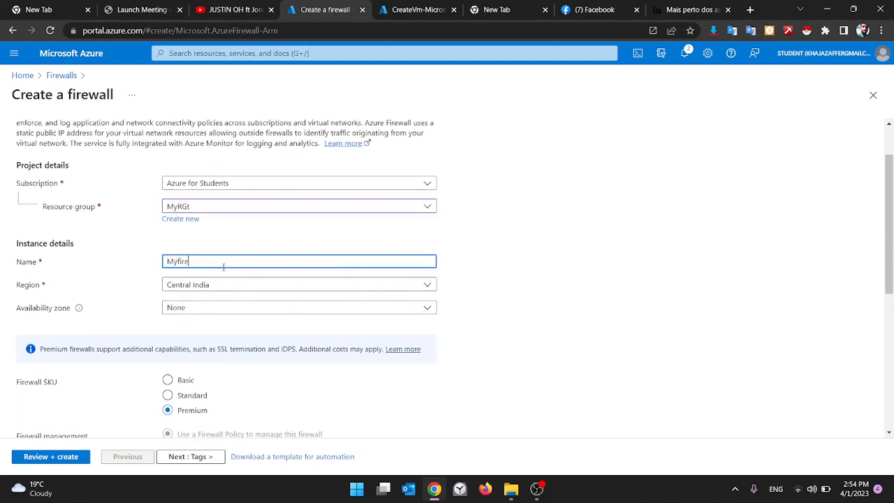
{"action": "type", "text": "wall-IP"}
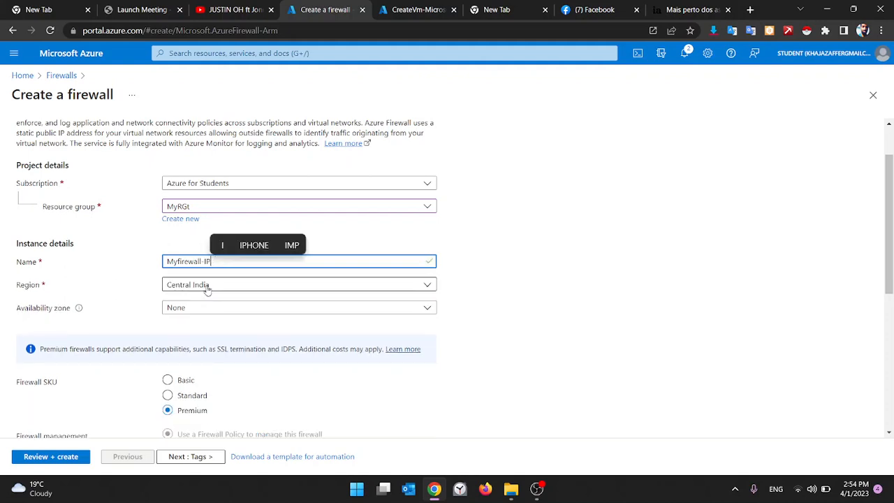
- Set the firewall's region to East US and keep its availability zone at None
{"action": "left_click", "coordinate": [206, 288]}
{"action": "scroll", "coordinate": [233, 175], "scroll_direction": "down", "scroll_amount": 2}
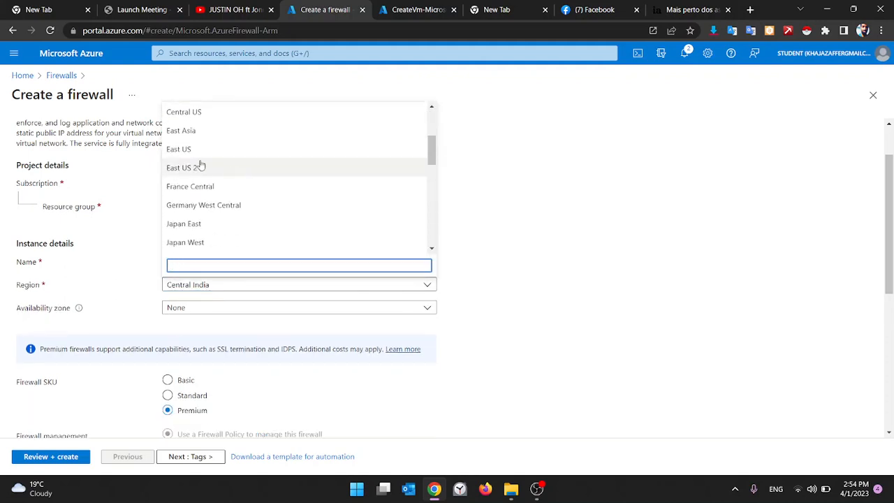
{"action": "left_click", "coordinate": [179, 151]}
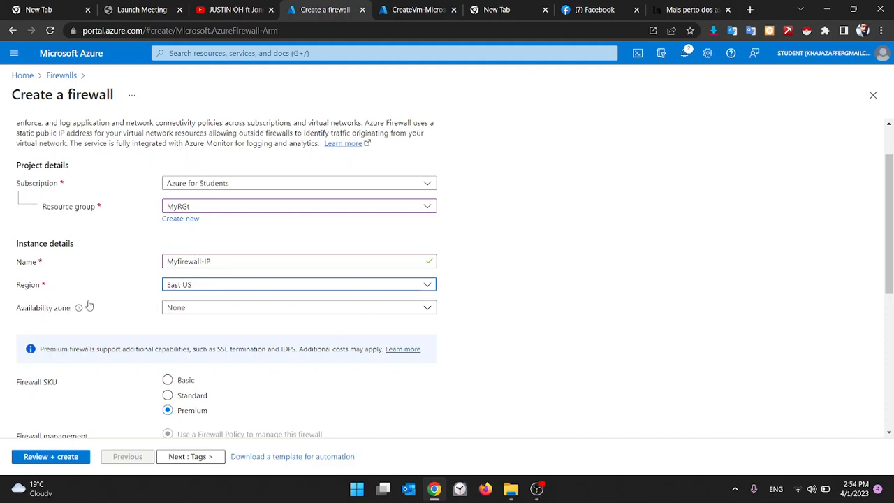
{"action": "left_click", "coordinate": [193, 309]}
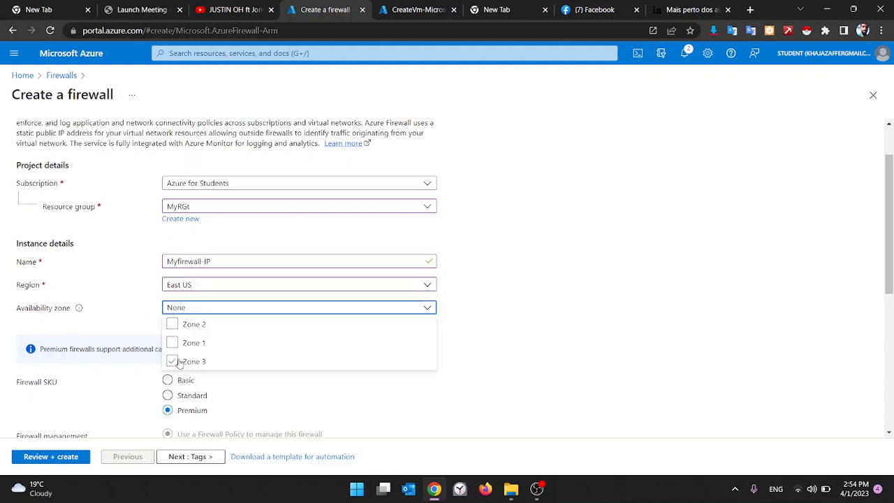
{"action": "left_click", "coordinate": [95, 291]}
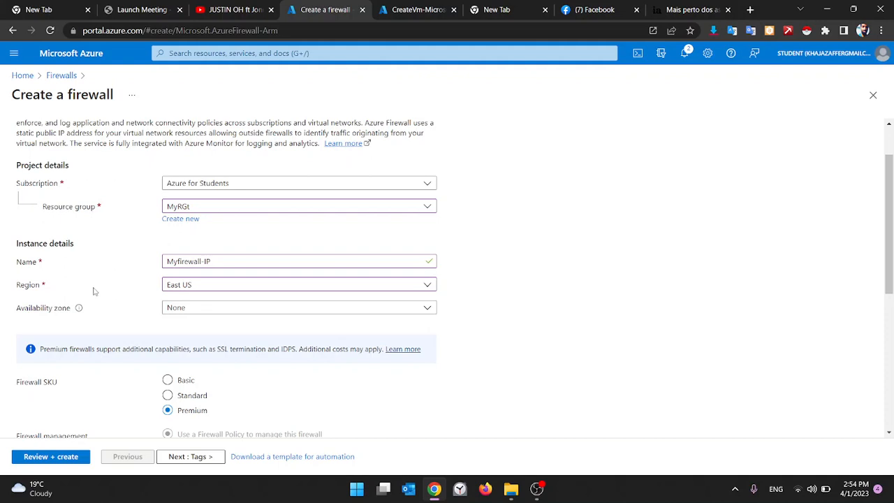
- Configure the firewall with the Standard SKU, classic firewall rules and the existing MYVN121 virtual network
{"action": "scroll", "coordinate": [95, 291], "scroll_direction": "down", "scroll_amount": 3}
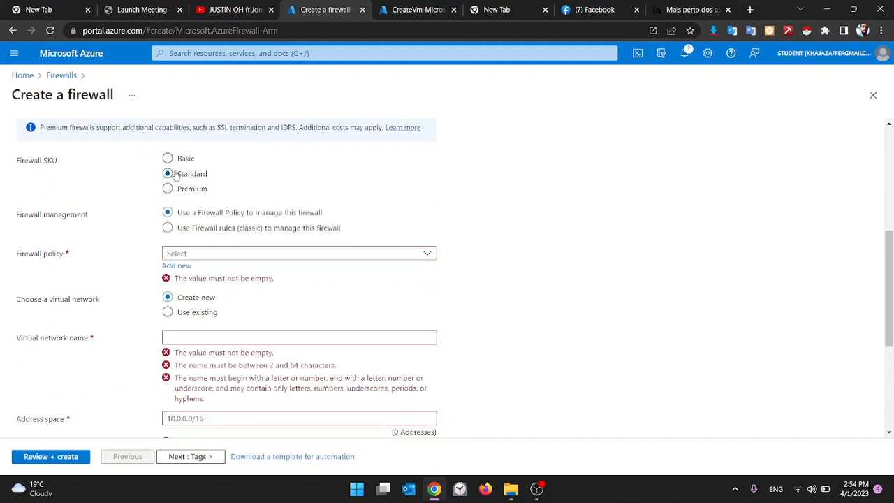
{"action": "left_click", "coordinate": [177, 231]}
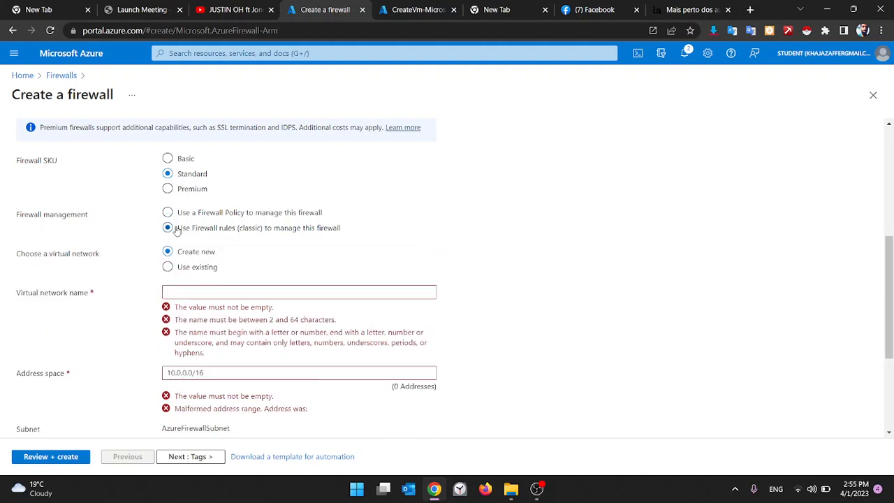
{"action": "left_click", "coordinate": [168, 272]}
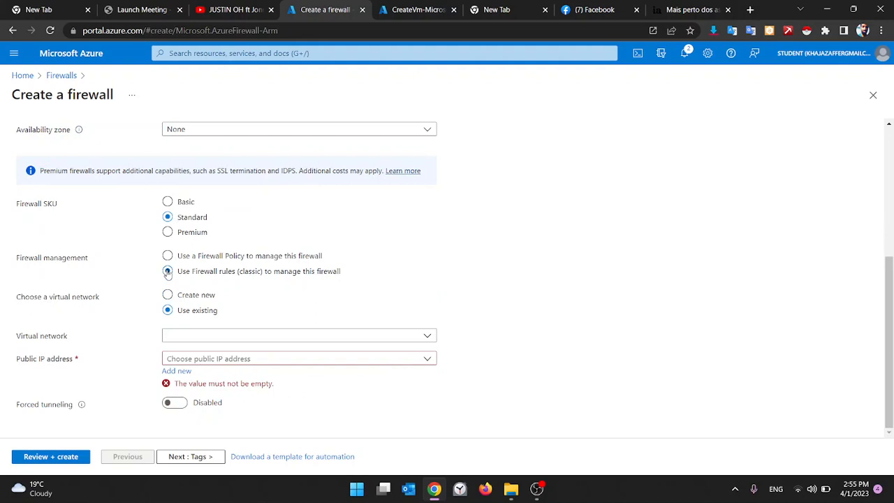
{"action": "left_click", "coordinate": [228, 335]}
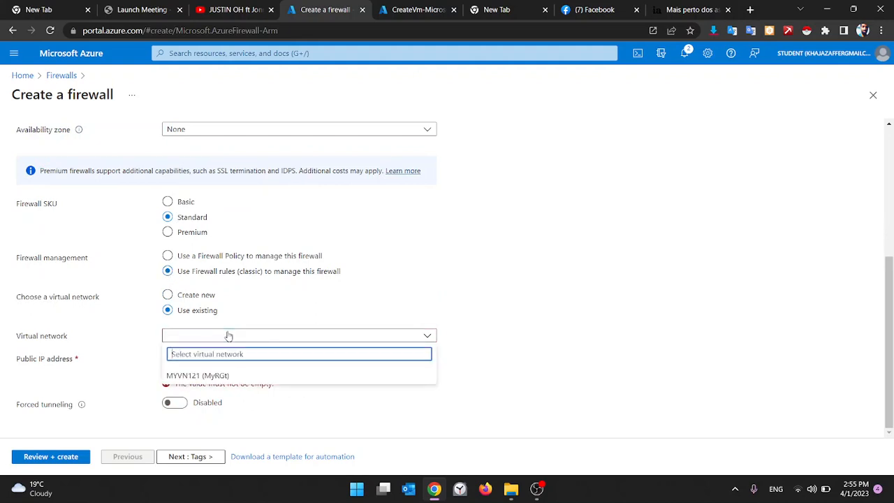
{"action": "left_click", "coordinate": [175, 383]}
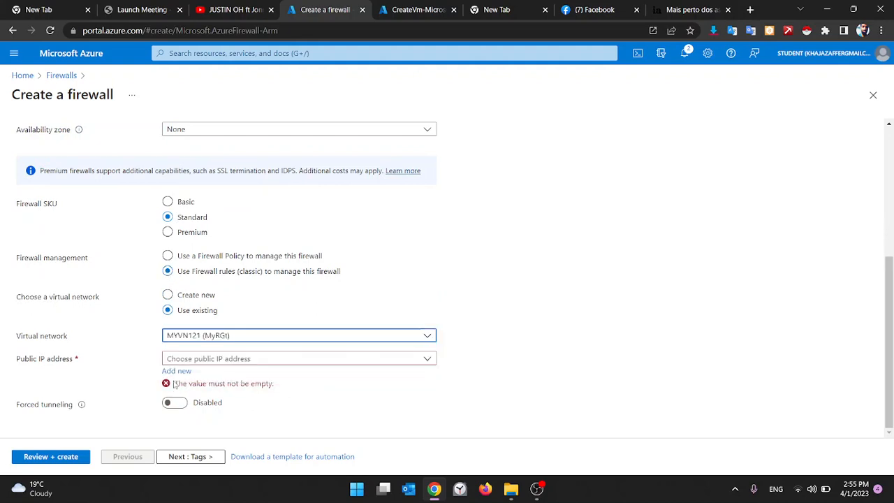
- Add a new public IP address named public_ip_firewall for the firewall
{"action": "left_click", "coordinate": [242, 357]}
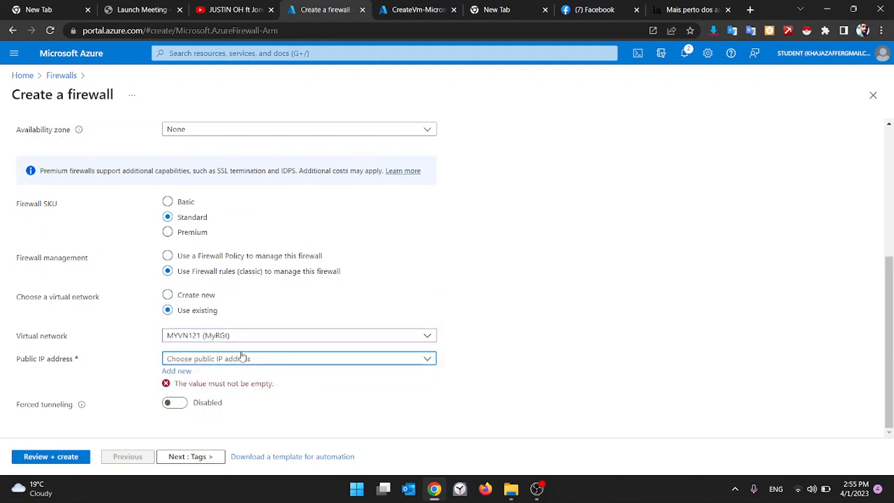
{"action": "left_click", "coordinate": [175, 371]}
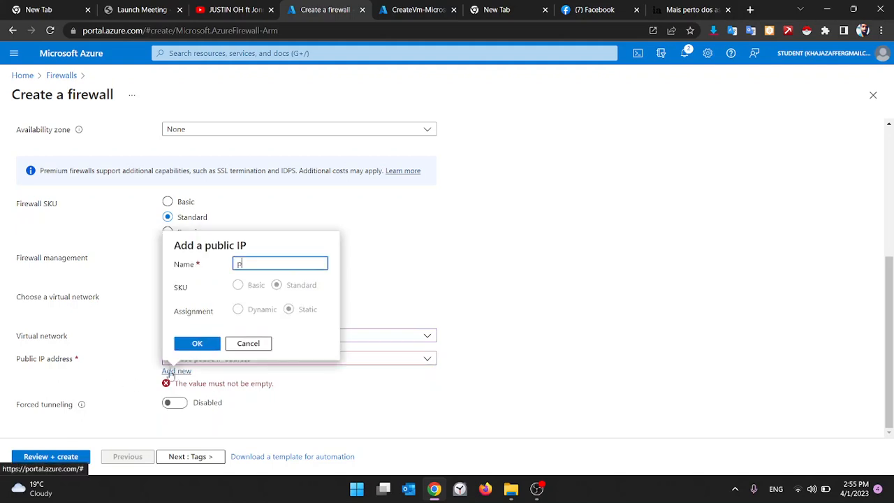
{"action": "type", "text": "public-"}
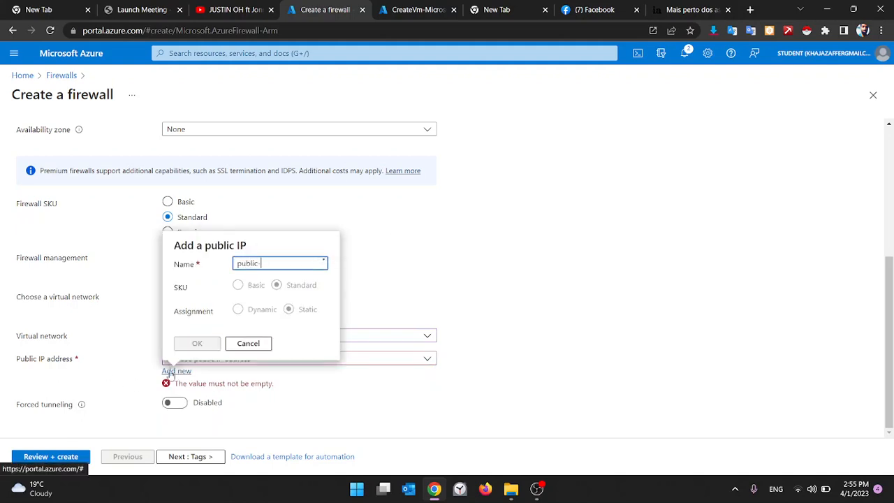
{"action": "type", "text": "i"}
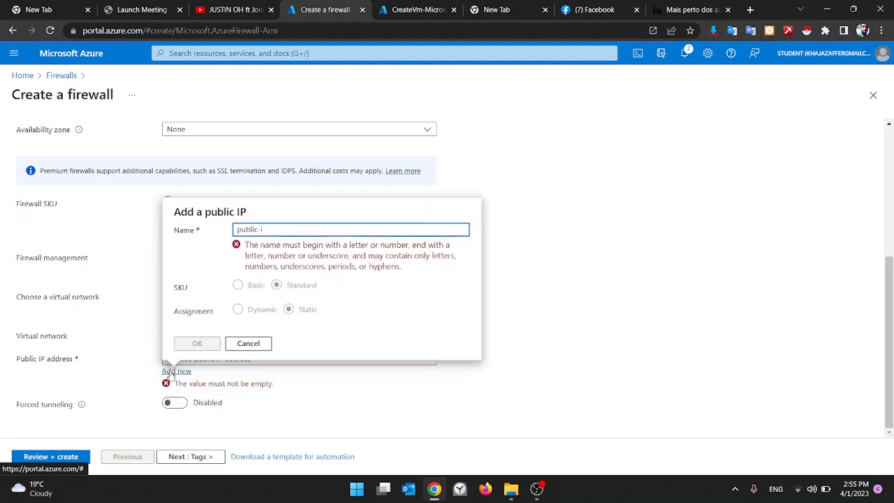
{"action": "type", "text": "p-?"}
{"action": "key", "text": "alt+shift"}
{"action": "type", "text": "_ip"}
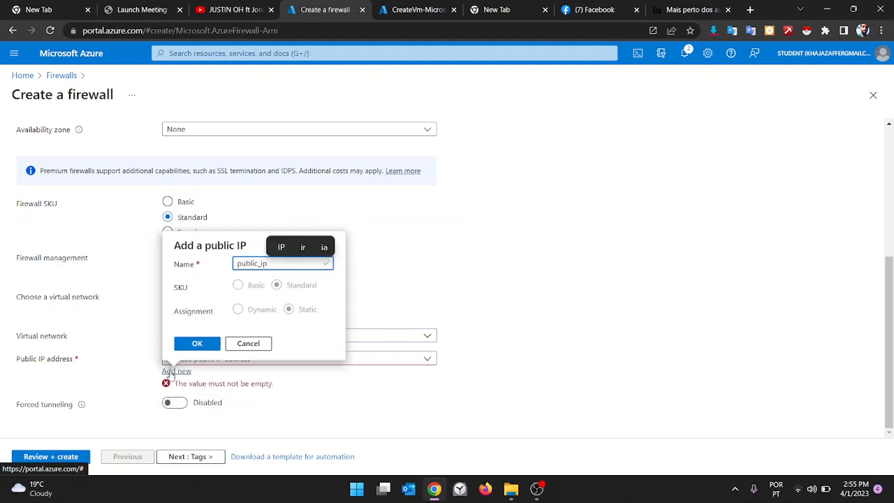
{"action": "type", "text": "_f"}
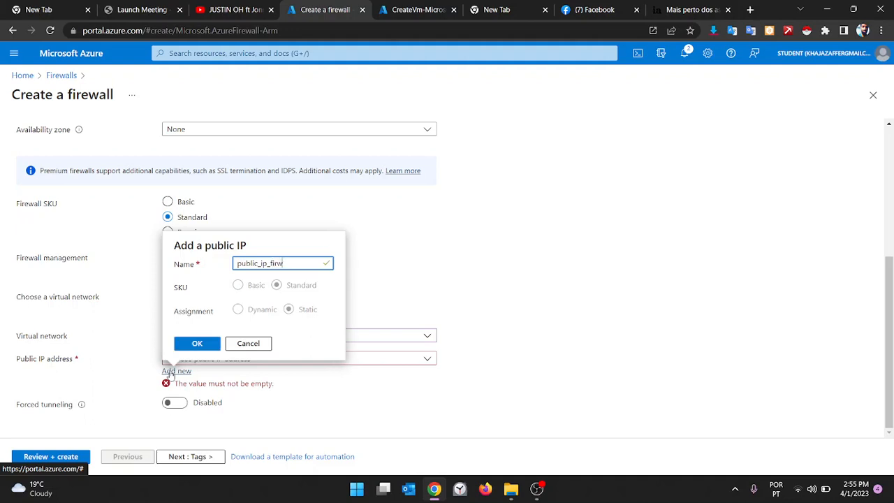
{"action": "type", "text": "i"}
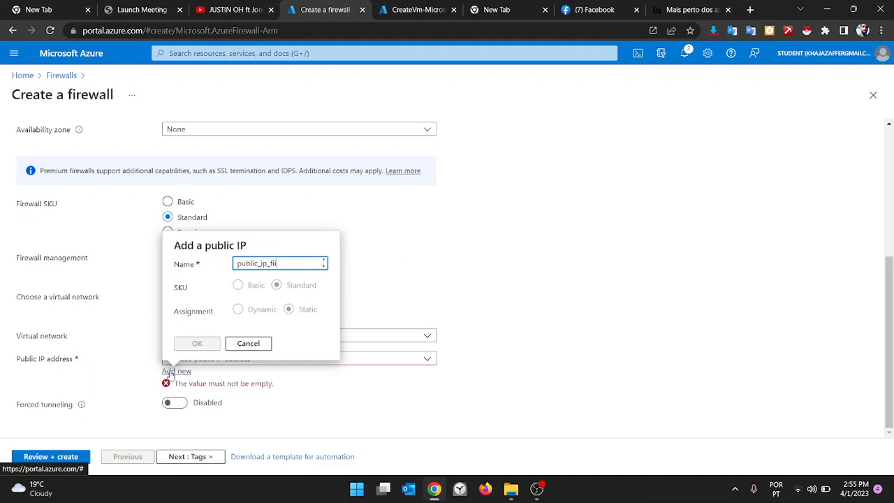
{"action": "type", "text": "rewall"}
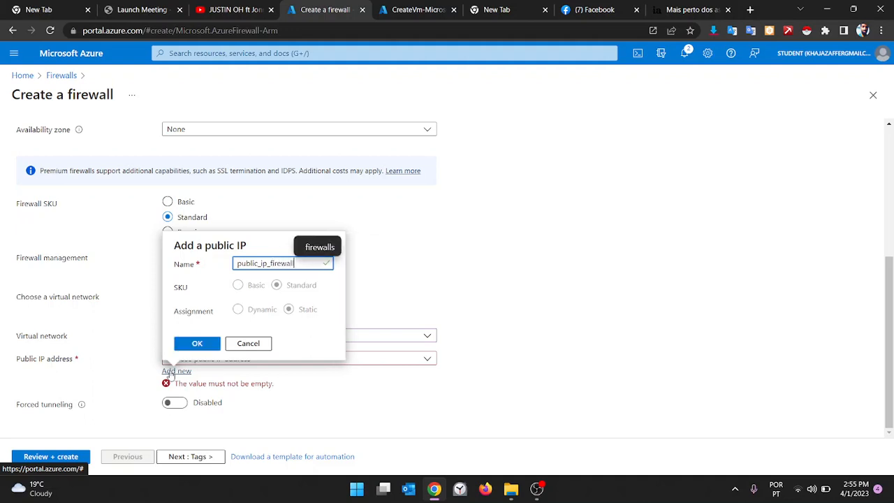
{"action": "left_click", "coordinate": [215, 343]}
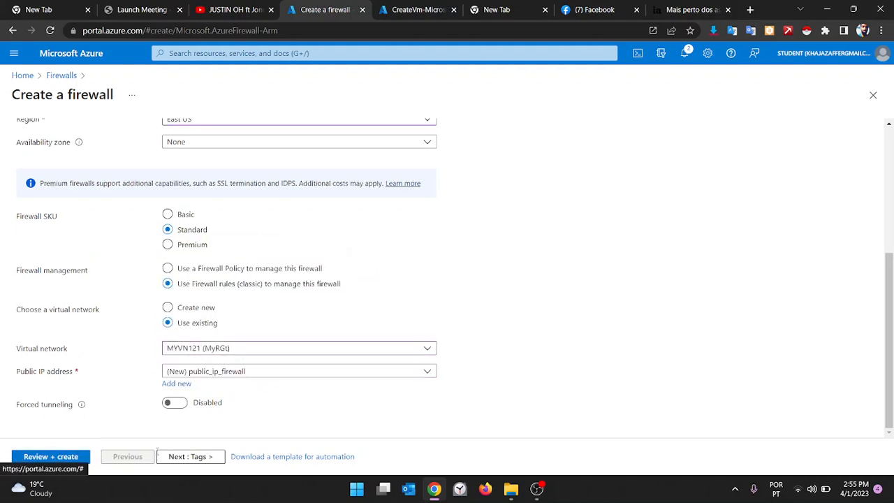
- Validate the firewall configuration without adding tags and start its deployment
{"action": "left_click", "coordinate": [160, 455]}
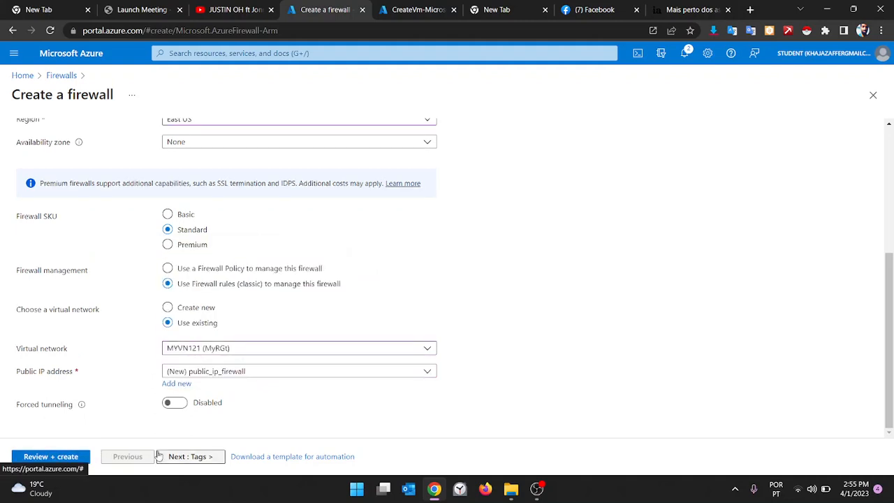
{"action": "left_click", "coordinate": [60, 456]}
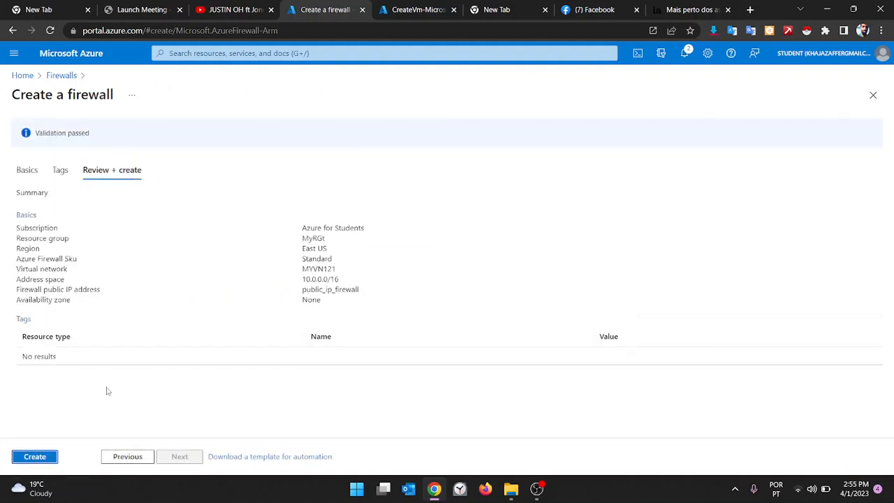
{"action": "left_click", "coordinate": [35, 456]}
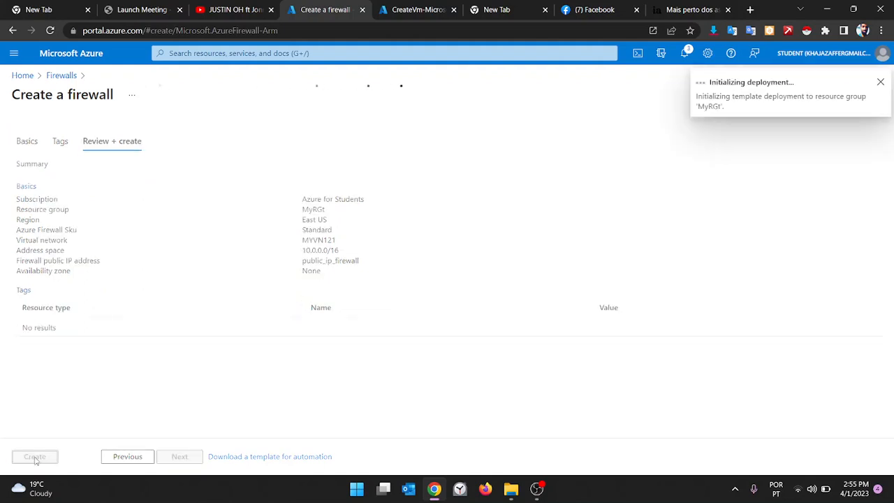
- Open the overview of the VM15987 virtual machine from its completed deployment
{"action": "left_click", "coordinate": [382, 7]}
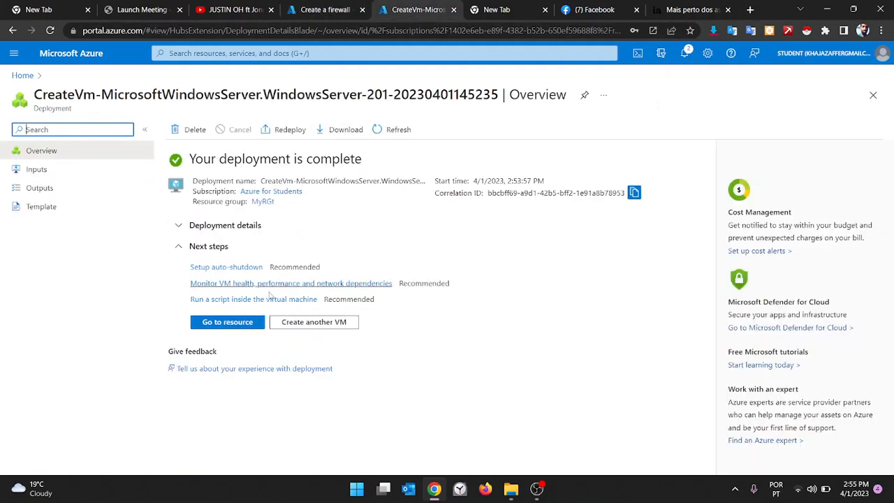
{"action": "left_click", "coordinate": [217, 324]}
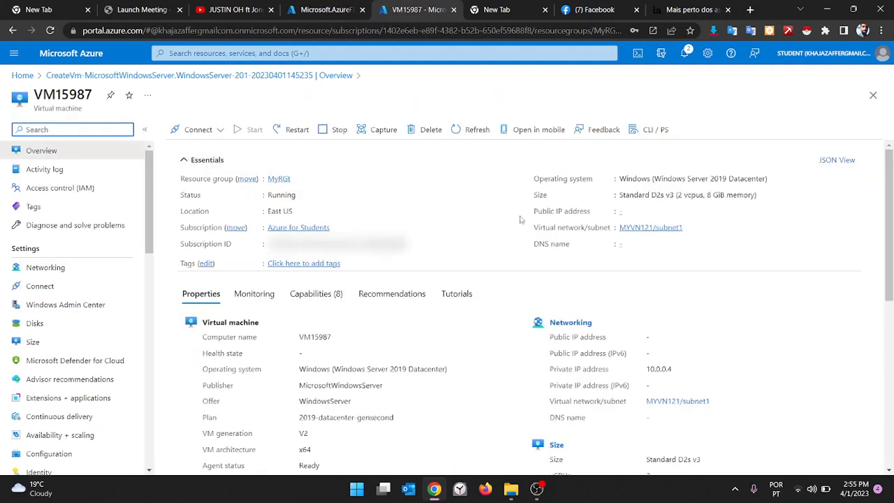
- Check the public IP address entry and the neighbouring network details in the VM15987 overview
{"action": "left_click_drag", "start_coordinate": [531, 212], "coordinate": [647, 209]}
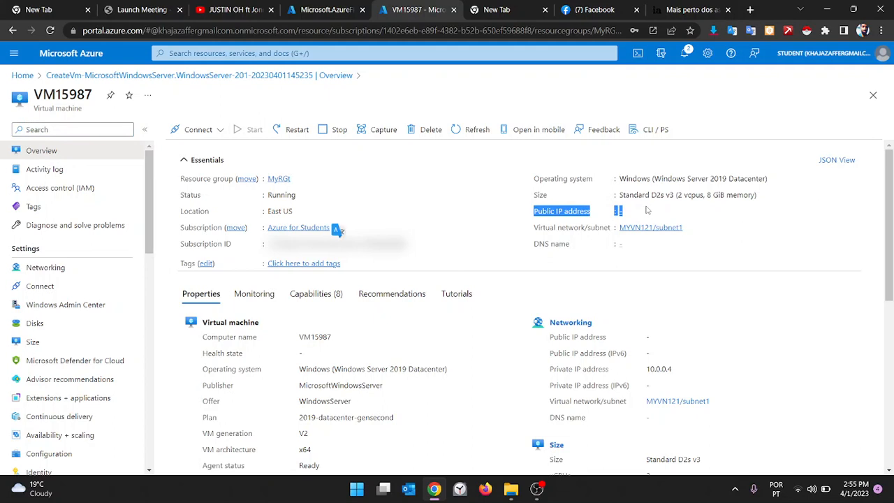
{"action": "left_click_drag", "start_coordinate": [513, 251], "coordinate": [651, 262]}
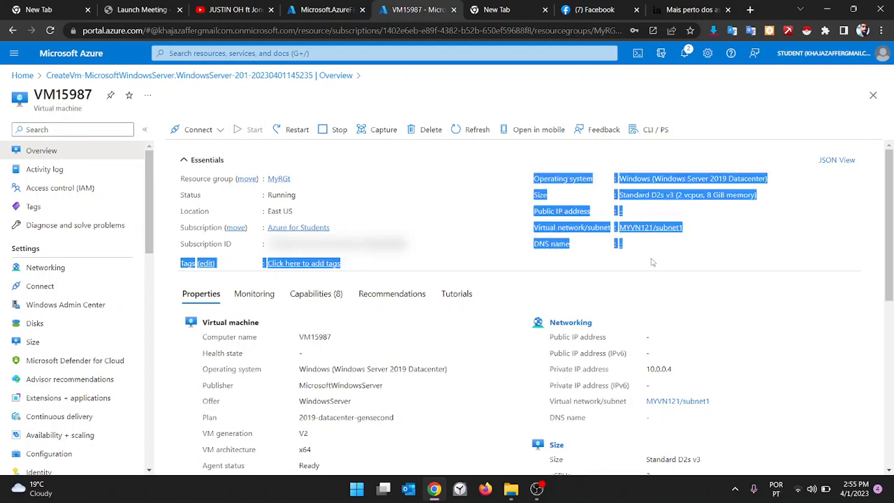
{"action": "left_click", "coordinate": [652, 263]}
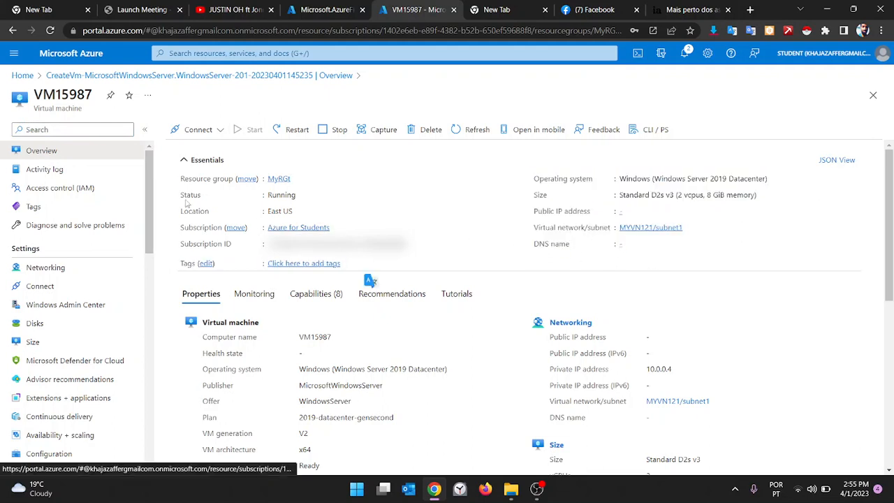
- Download the RDP file for VM15987's private IP address and try to connect to the machine with Remote Desktop
{"action": "left_click", "coordinate": [192, 135]}
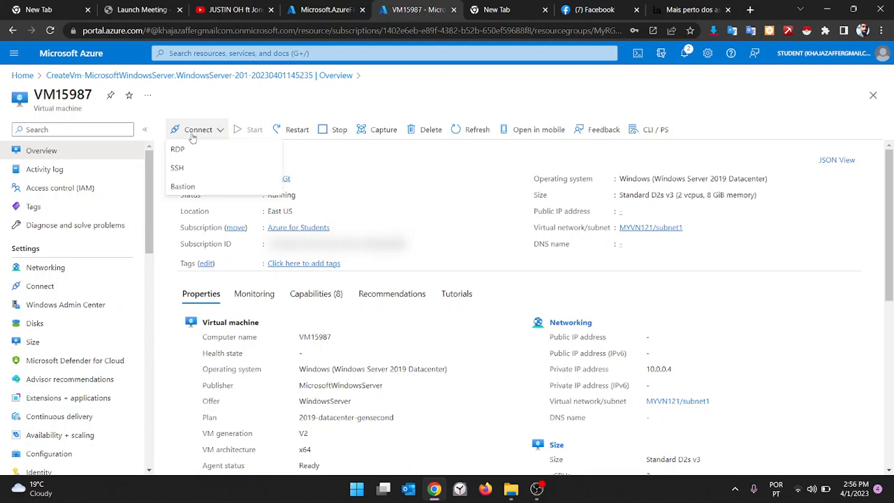
{"action": "left_click", "coordinate": [179, 148]}
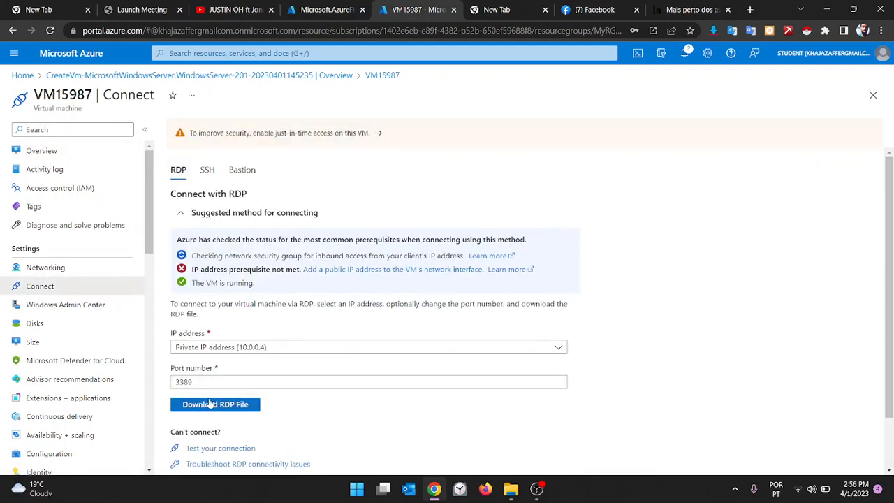
{"action": "left_click", "coordinate": [210, 404]}
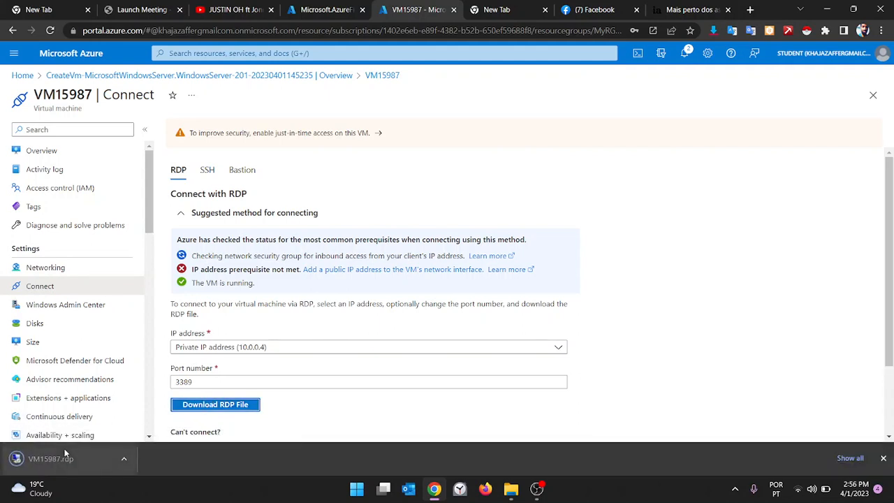
{"action": "left_click", "coordinate": [65, 455]}
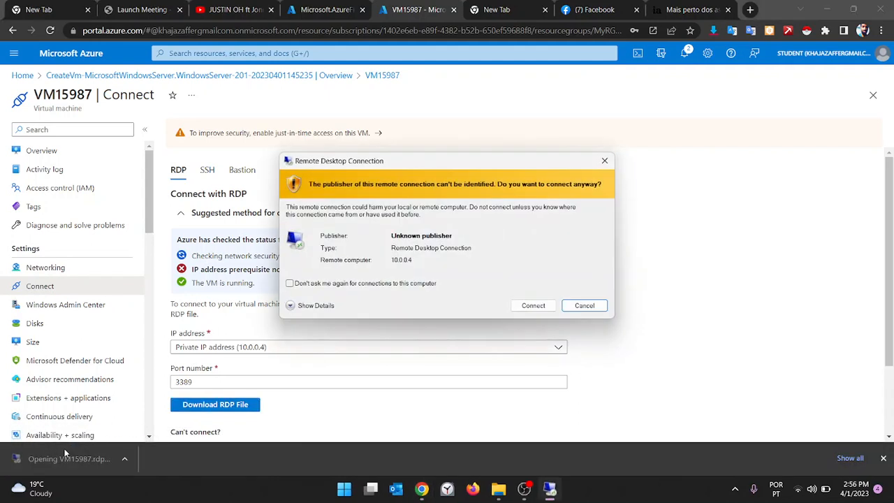
{"action": "left_click", "coordinate": [533, 305]}
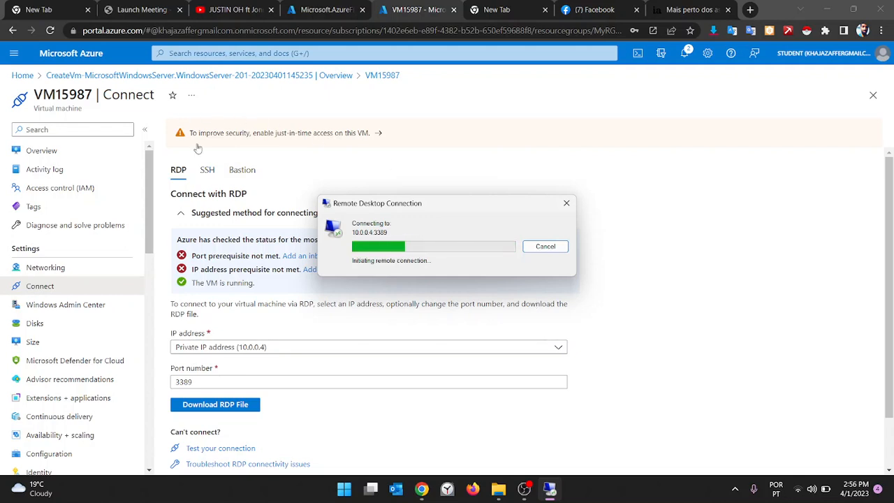
{"action": "left_click", "coordinate": [21, 73]}
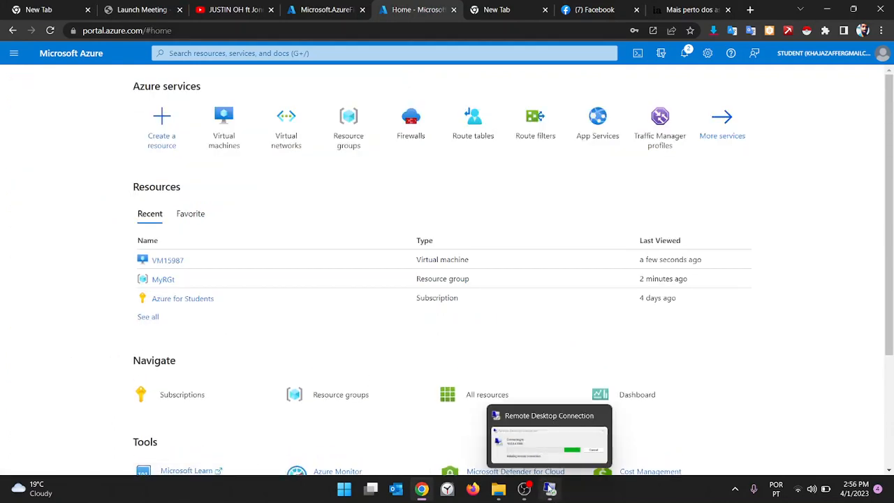
{"action": "left_click", "coordinate": [549, 489]}
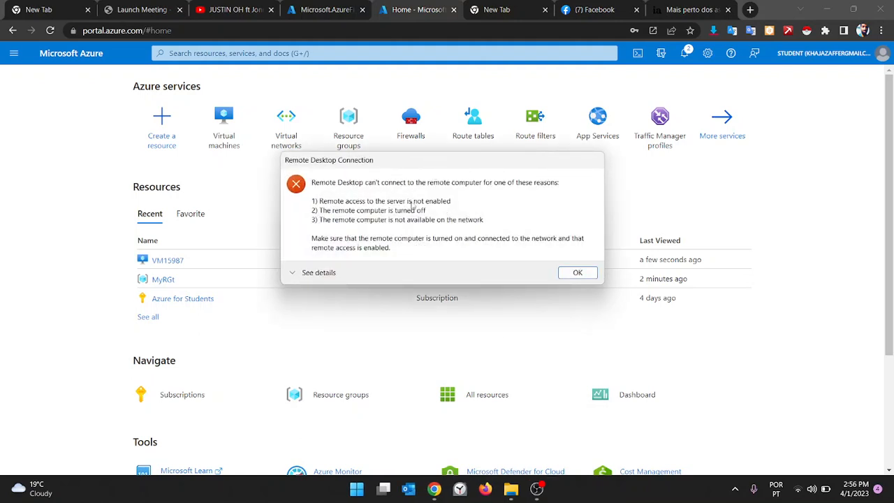
{"action": "left_click", "coordinate": [588, 276]}
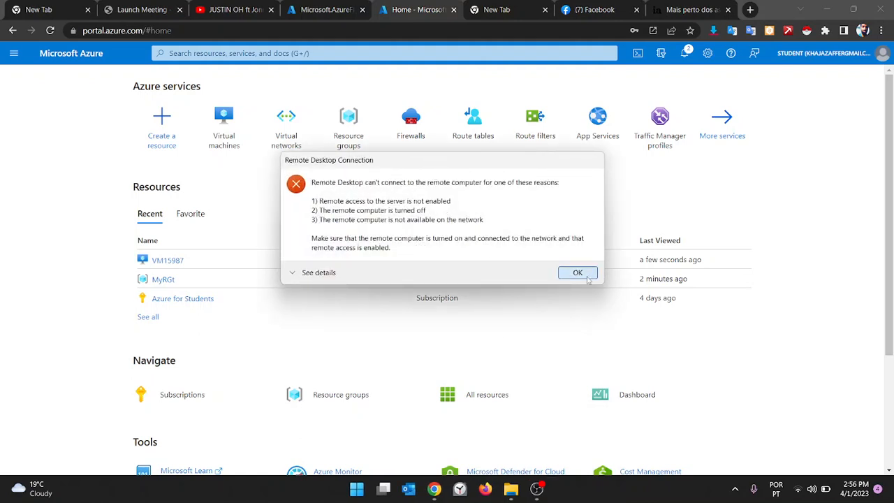
- Check the progress of the Azure firewall deployment
{"action": "left_click", "coordinate": [325, 9]}
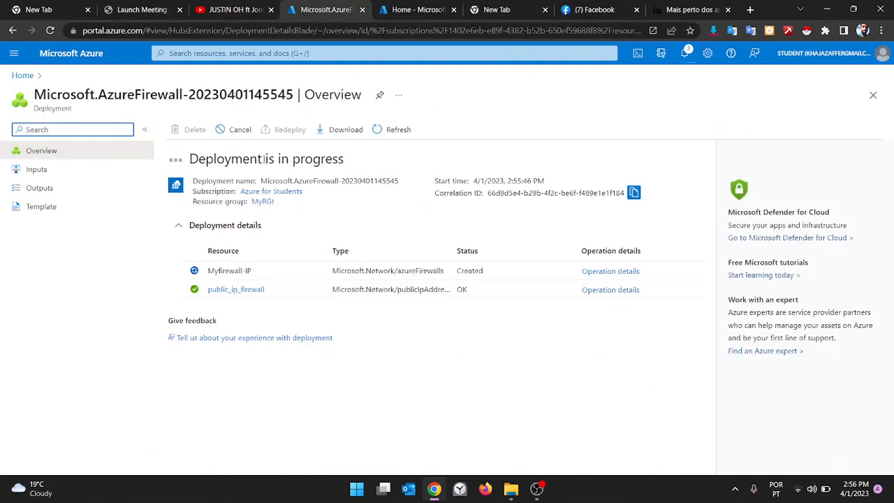
{"action": "key", "text": "super"}
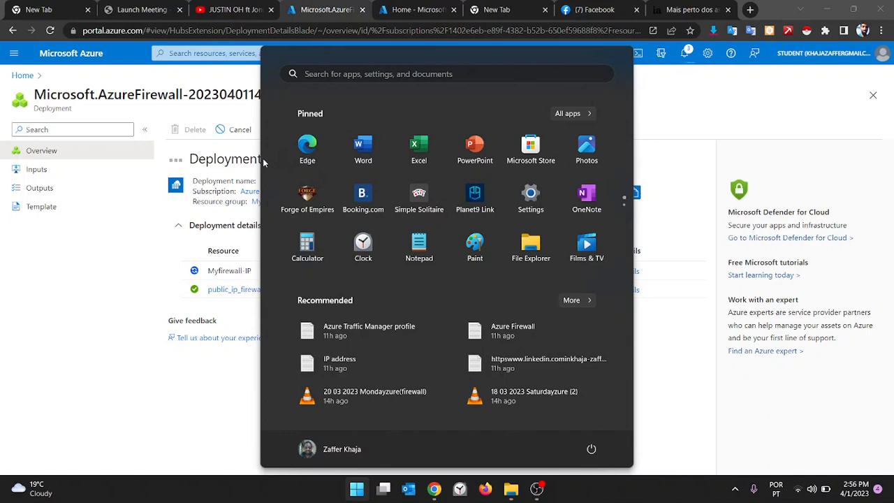
{"action": "left_click", "coordinate": [263, 158]}
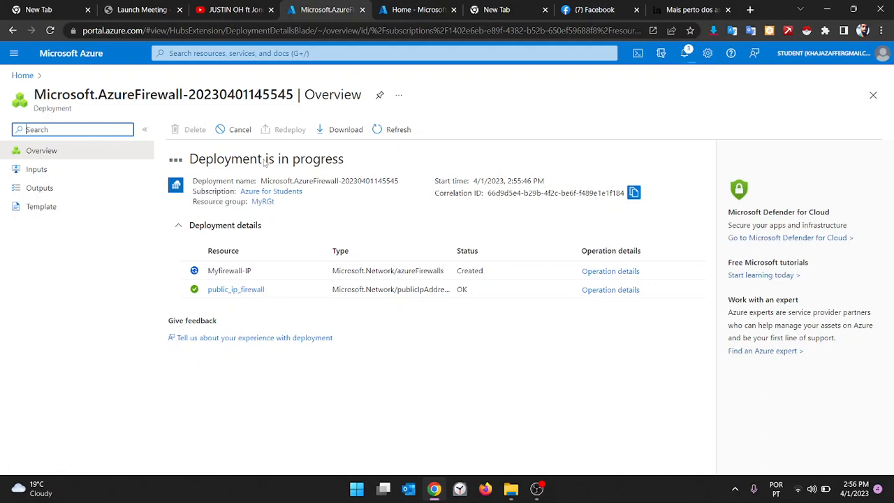
{"action": "left_click", "coordinate": [417, 9]}
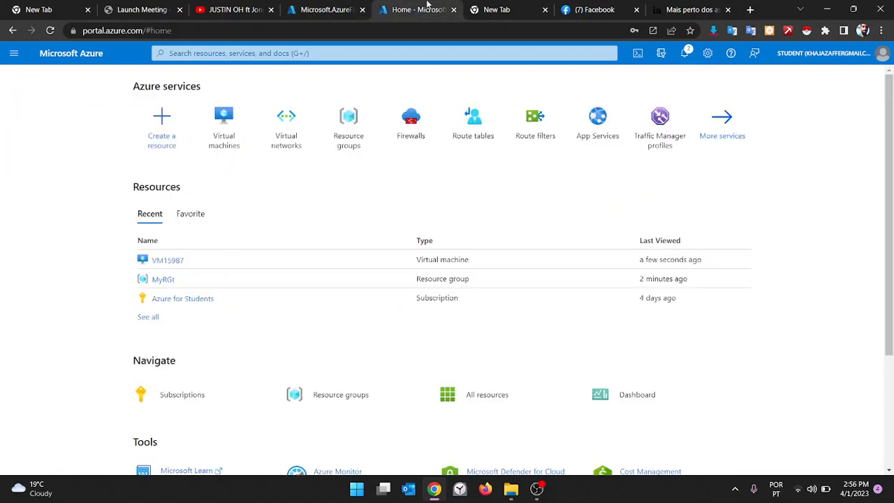
{"action": "left_click", "coordinate": [224, 127]}
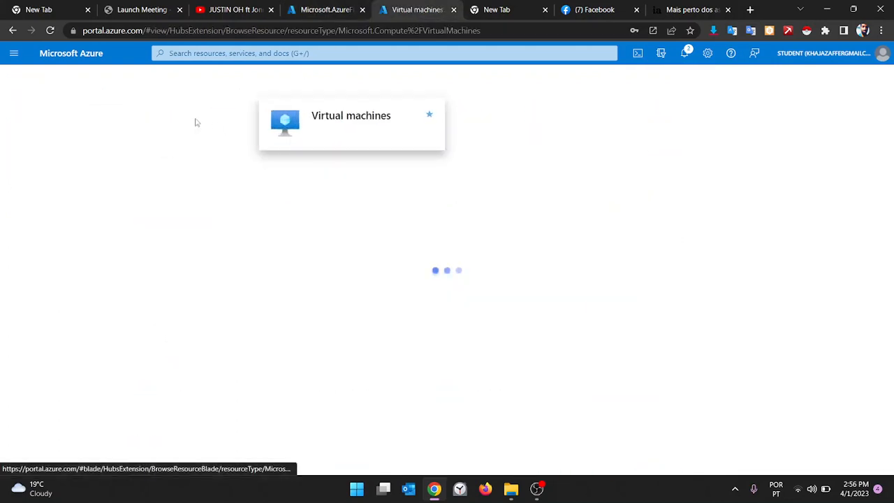
{"action": "left_click", "coordinate": [66, 54]}
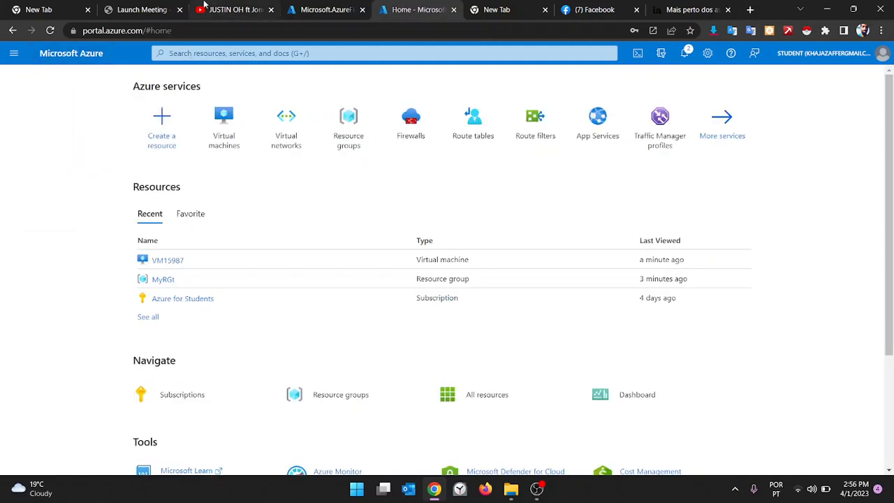
{"action": "left_click", "coordinate": [305, 8]}
{"action": "left_click", "coordinate": [419, 5]}
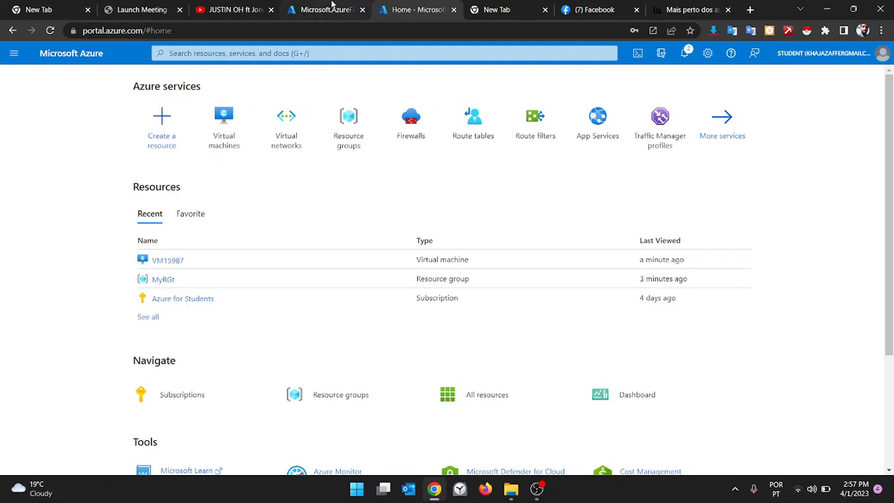
{"action": "left_click", "coordinate": [333, 5]}
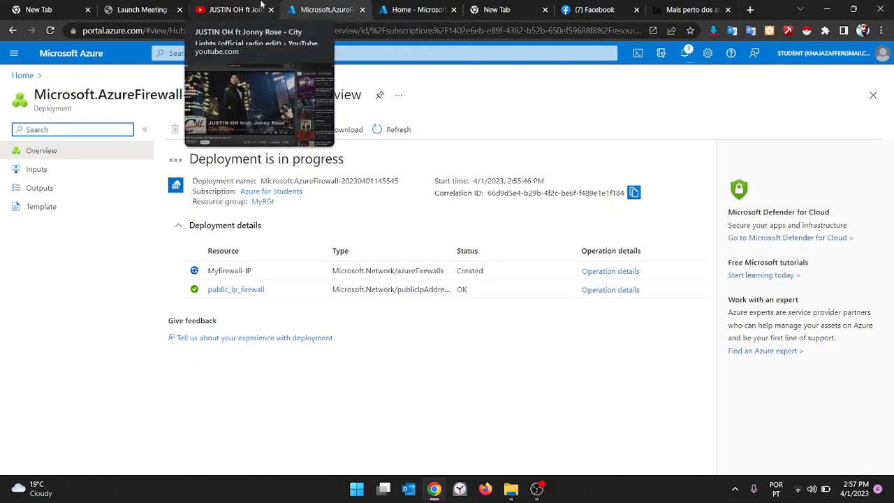
- Switch to YouTube, play the City Lights video and adjust its volume
{"action": "left_click", "coordinate": [262, 7]}
{"action": "left_click", "coordinate": [229, 183]}
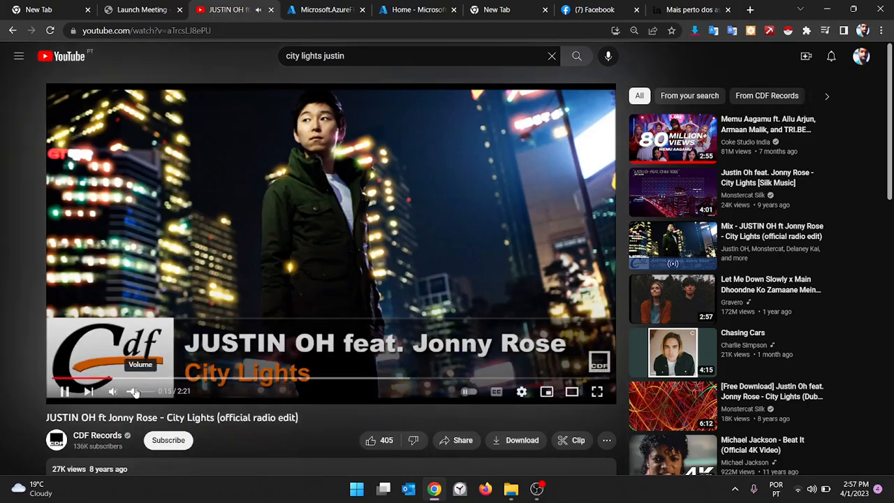
{"action": "left_click", "coordinate": [333, 8]}
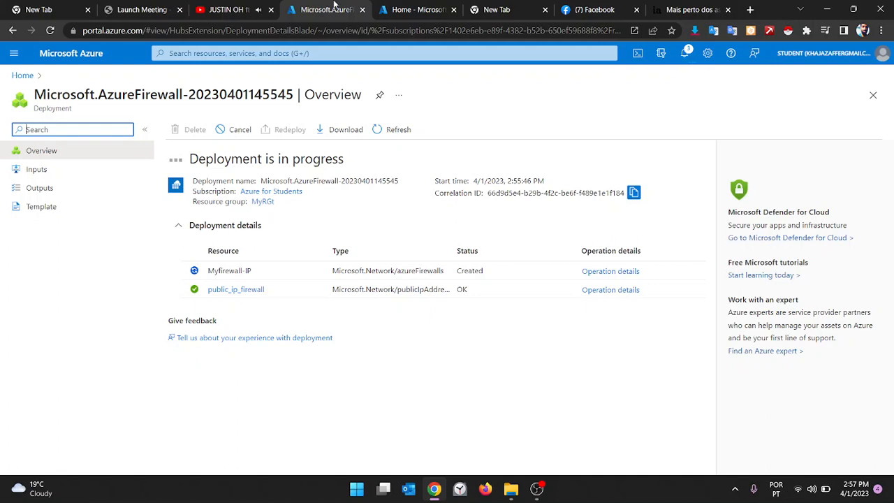
{"action": "left_click", "coordinate": [416, 9]}
{"action": "left_click", "coordinate": [303, 9]}
{"action": "left_click", "coordinate": [222, 9]}
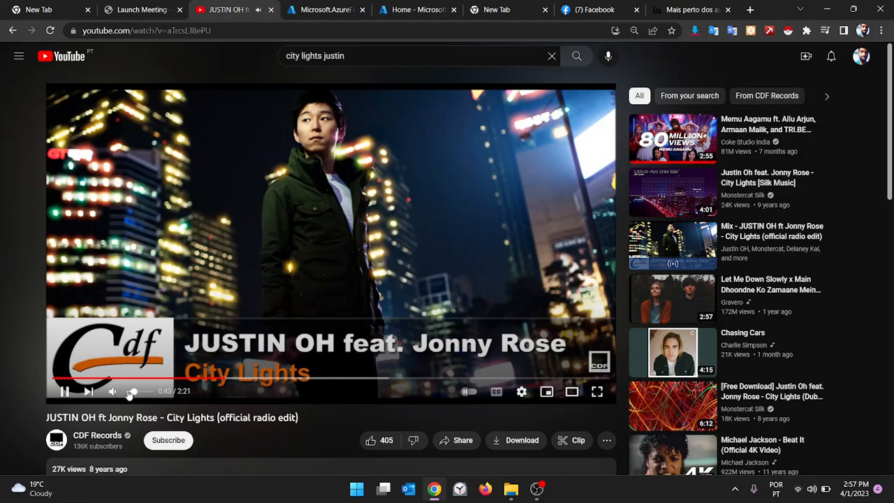
{"action": "left_click", "coordinate": [129, 393]}
{"action": "left_click", "coordinate": [134, 393]}
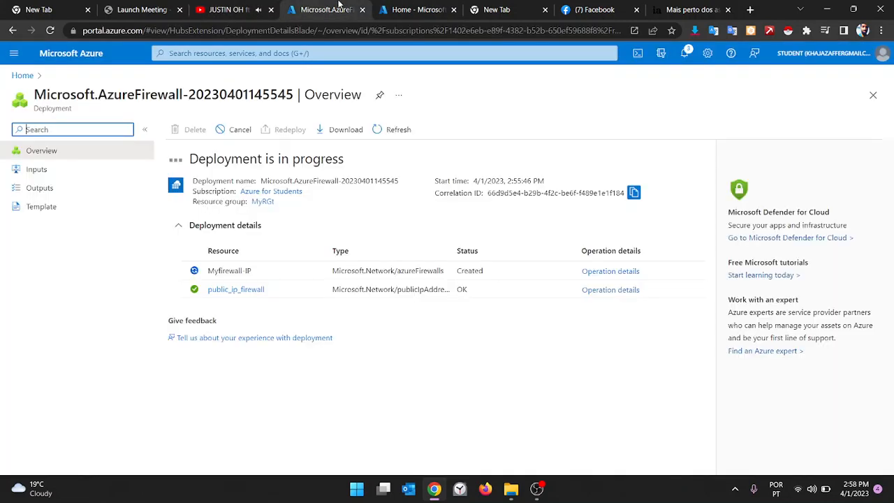
- Open Myfirewall-IP from the list of firewalls and examine its provisioning state and private IP
{"action": "left_click", "coordinate": [326, 9]}
{"action": "left_click", "coordinate": [22, 74]}
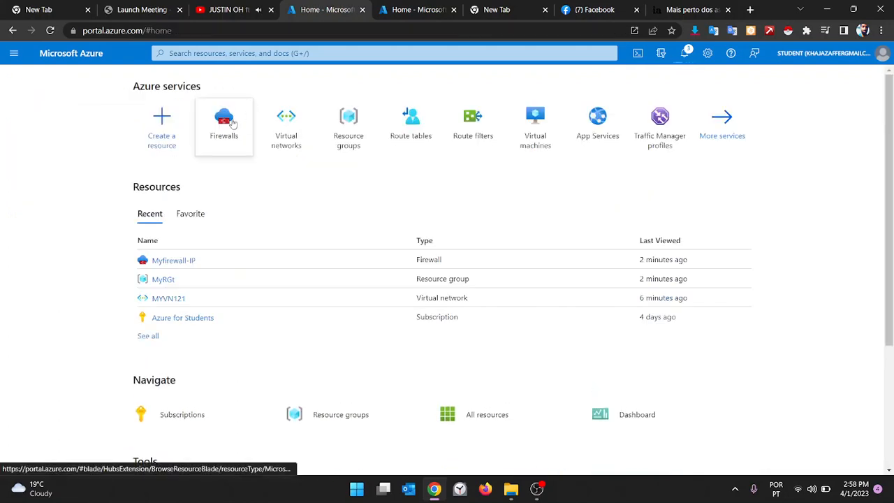
{"action": "left_click", "coordinate": [244, 113]}
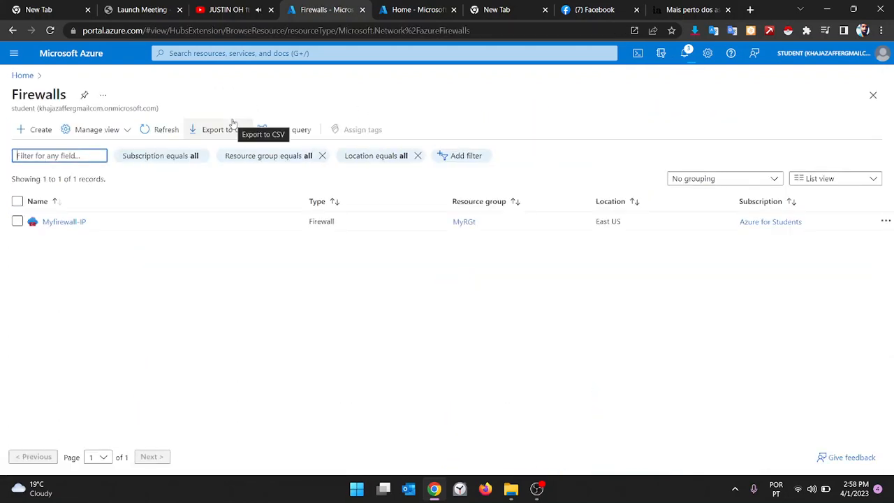
{"action": "left_click", "coordinate": [48, 221]}
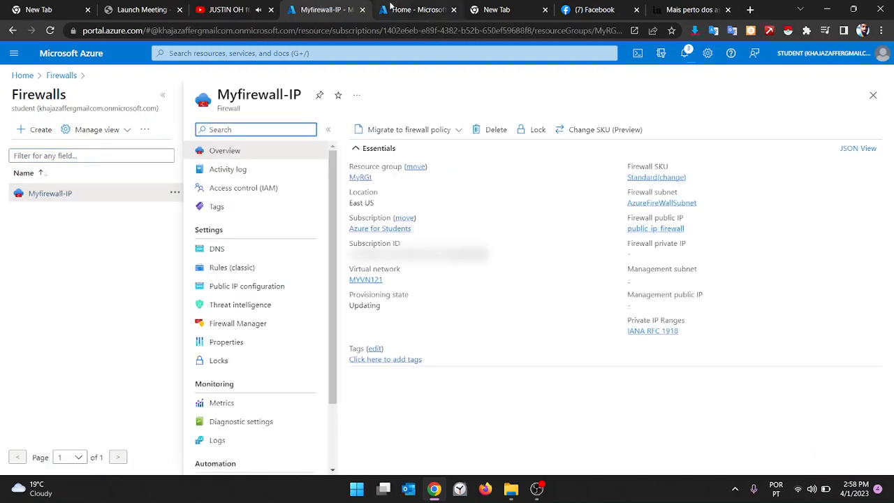
{"action": "left_click", "coordinate": [411, 10]}
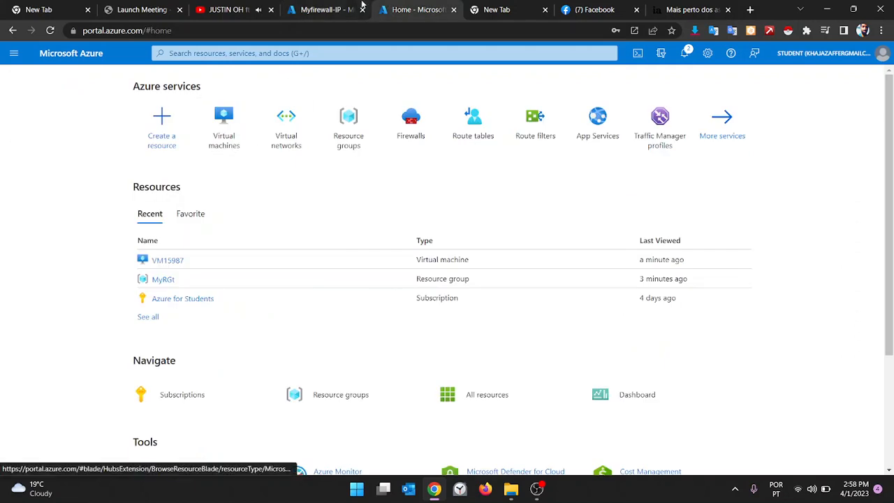
{"action": "left_click", "coordinate": [341, 9]}
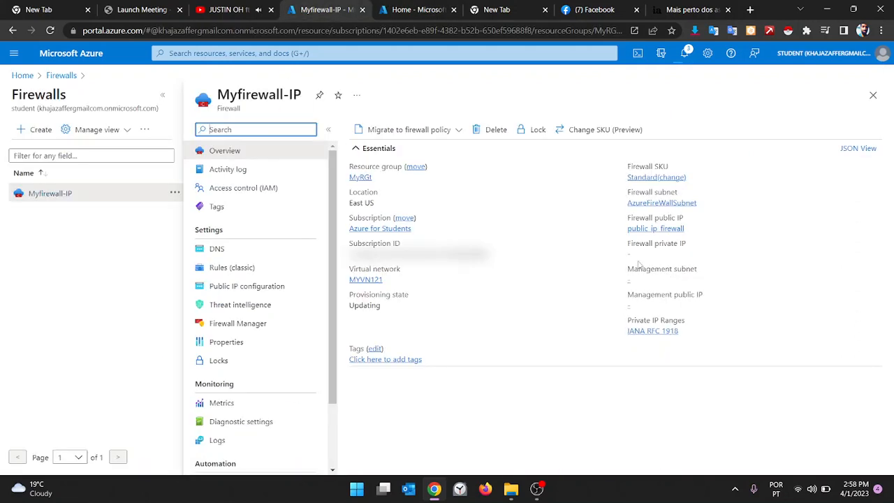
- Return to the firewall deployment through the portal notifications and open the deployed Myfirewall-IP resource
{"action": "left_click", "coordinate": [684, 53]}
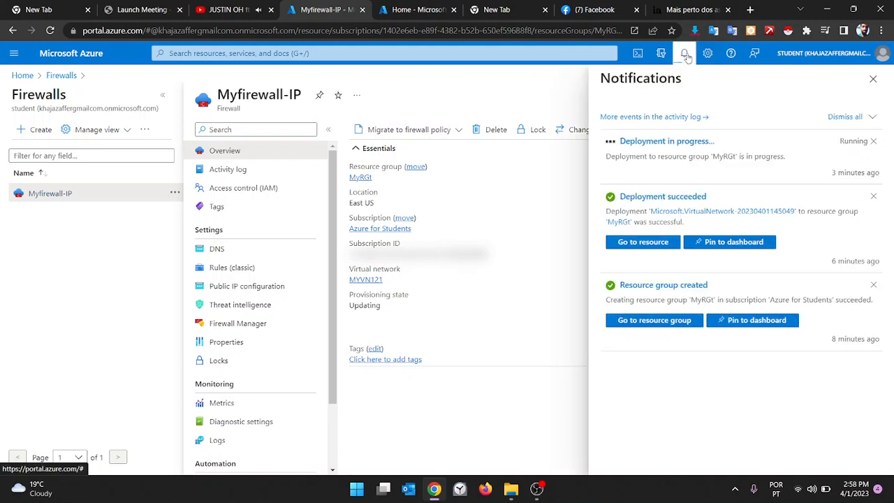
{"action": "left_click", "coordinate": [644, 144]}
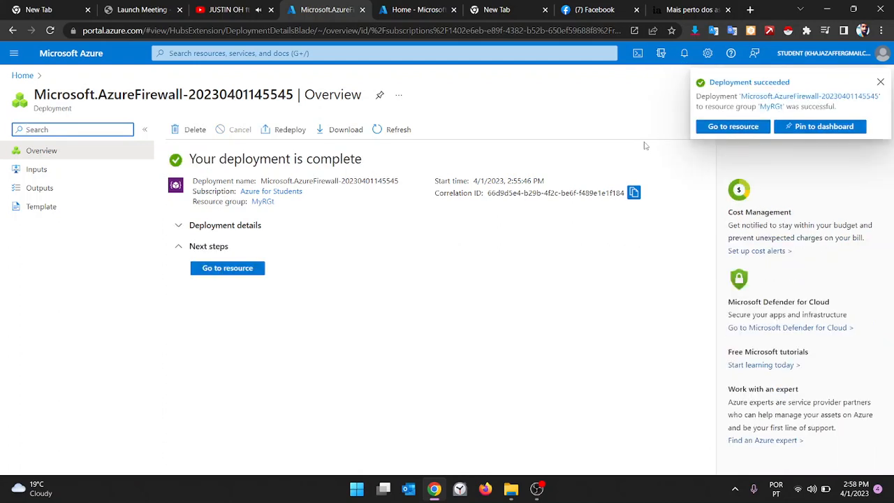
{"action": "left_click", "coordinate": [728, 126]}
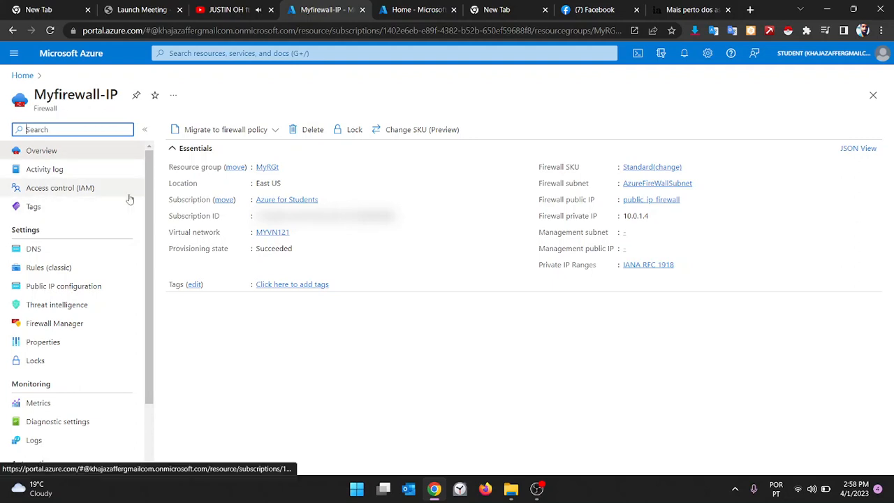
- Pause the YouTube video and open the VM15987 overview from the portal's list of virtual machines
{"action": "left_click", "coordinate": [415, 9]}
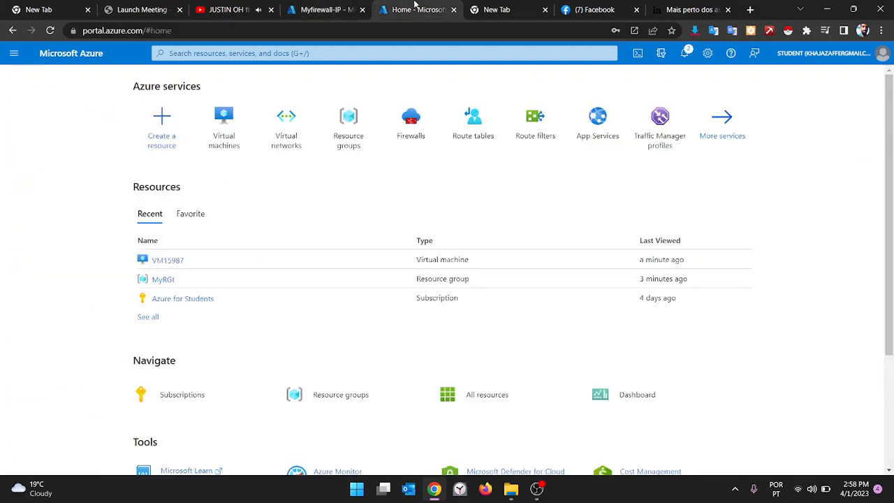
{"action": "left_click", "coordinate": [244, 123]}
{"action": "left_click", "coordinate": [238, 13]}
{"action": "left_click", "coordinate": [247, 159]}
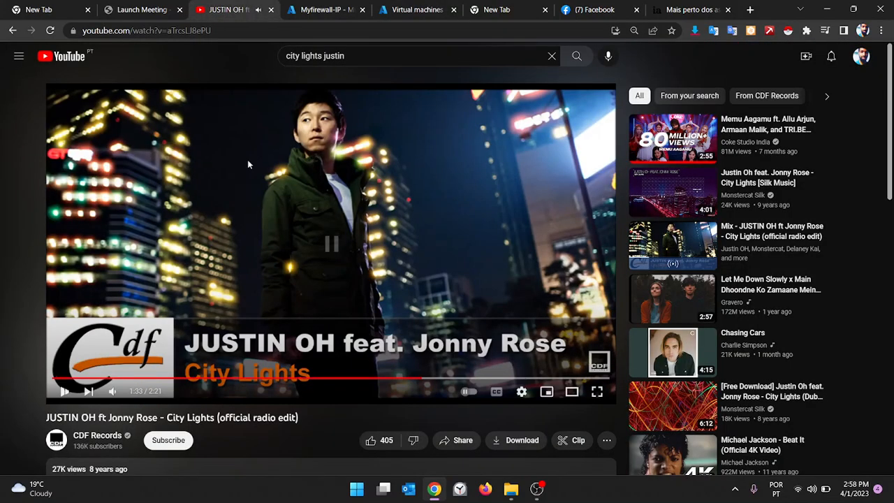
{"action": "left_click", "coordinate": [428, 4]}
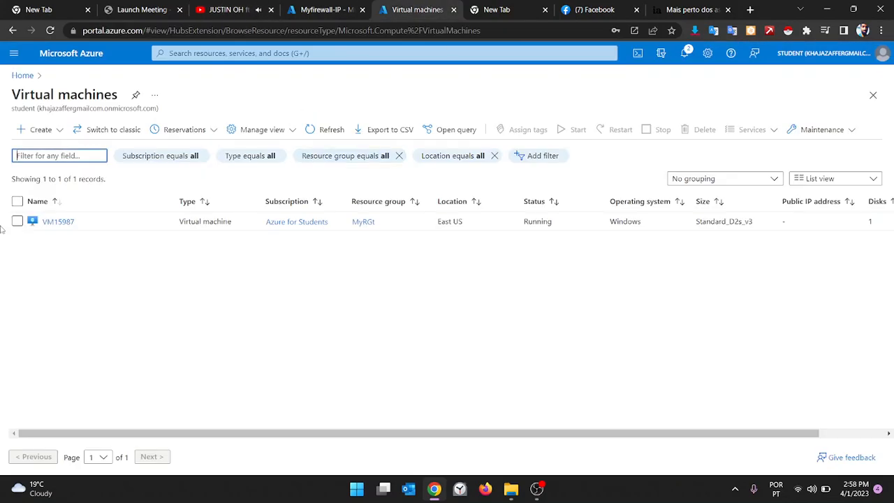
{"action": "left_click", "coordinate": [59, 222]}
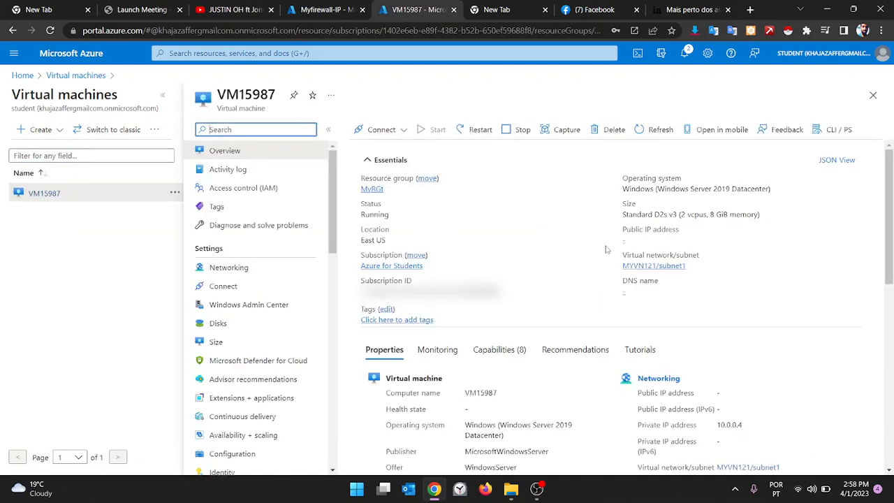
- View VM15987's networking settings, and start a new NAT rule collection in the classic rules of Myfirewall-IP
{"action": "left_click", "coordinate": [244, 270]}
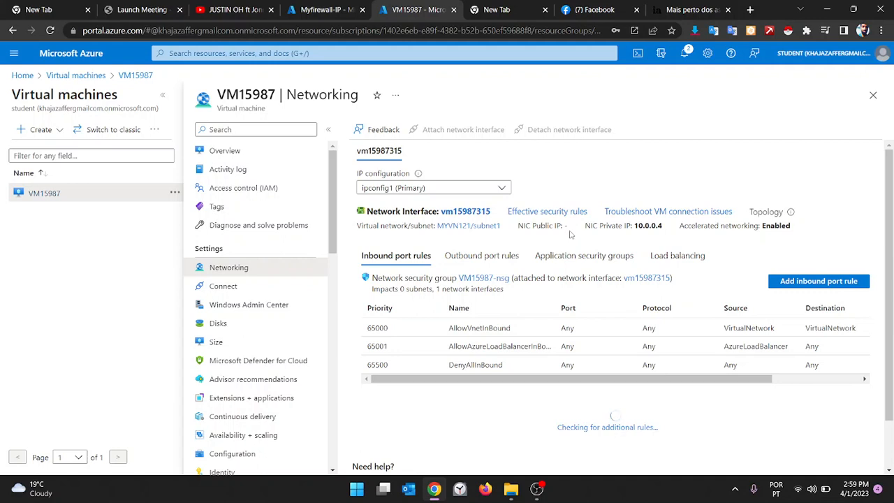
{"action": "left_click", "coordinate": [339, 7]}
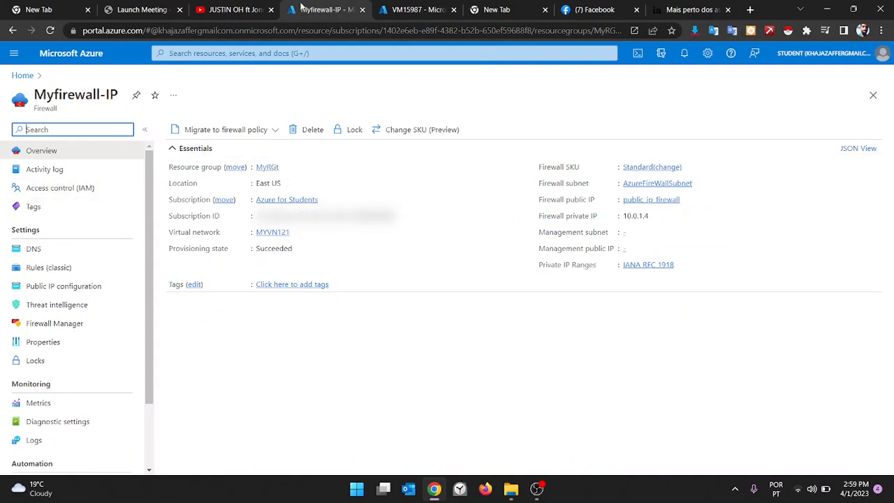
{"action": "left_click", "coordinate": [36, 272]}
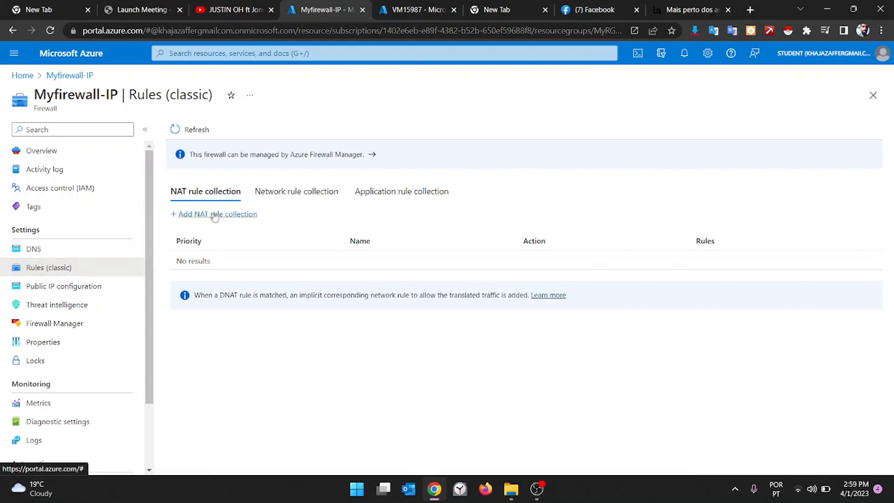
{"action": "left_click", "coordinate": [215, 214]}
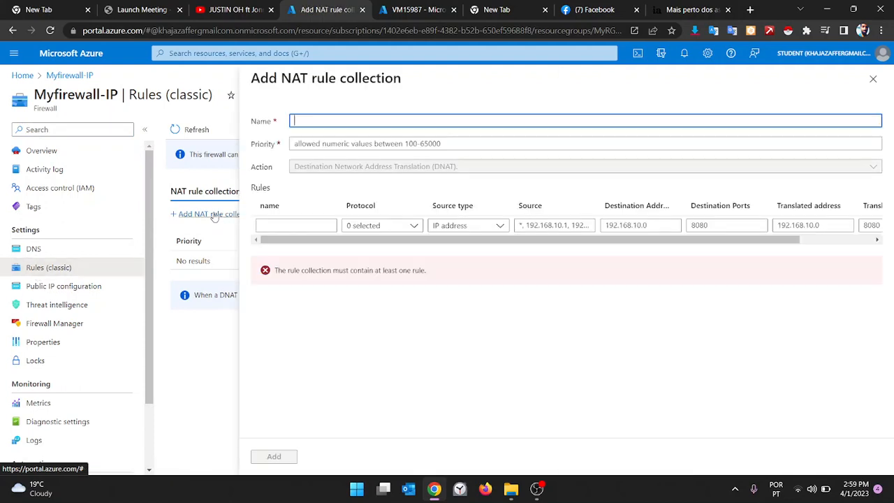
- Name the NAT rule collection allowing_rdp and set its priority to 200
{"action": "type", "text": "al"}
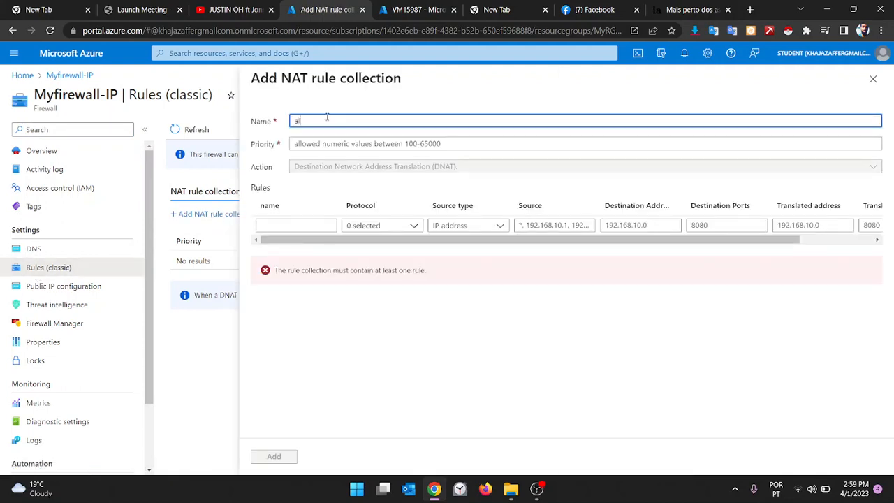
{"action": "type", "text": "lowing"}
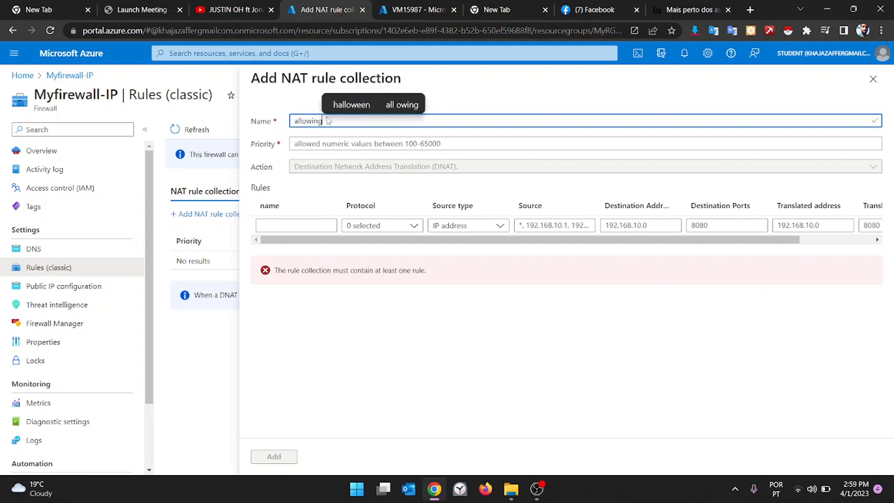
{"action": "type", "text": " rdp"}
{"action": "key", "text": "Tab"}
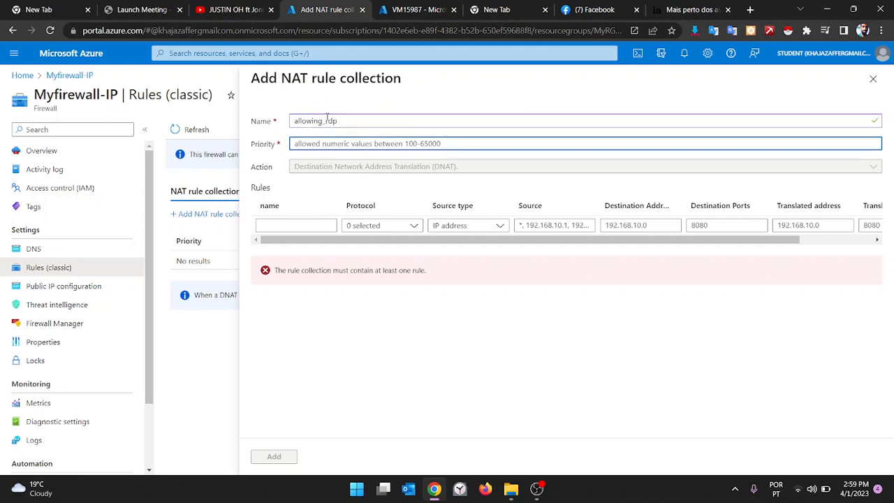
{"action": "type", "text": "200"}
{"action": "key", "text": "Tab"}
{"action": "key", "text": "Tab"}
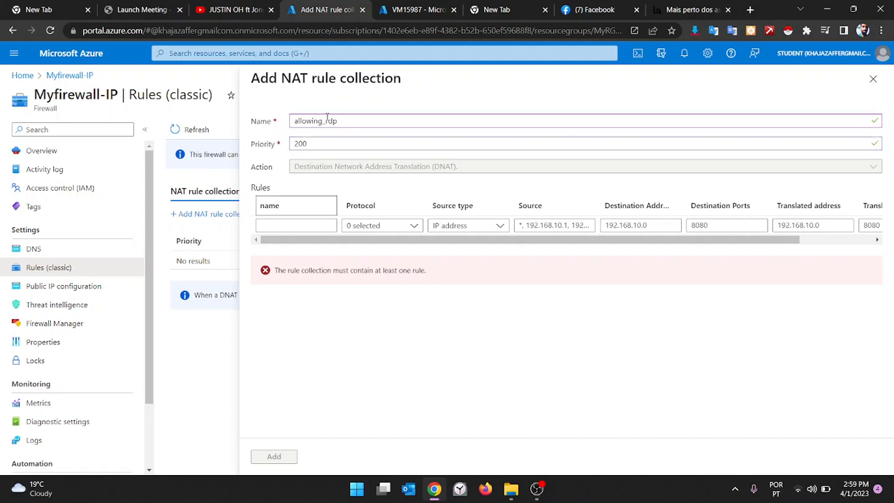
- Define a NAT rule named allowing_rdp with protocol TCP, source type IP address and source *
{"action": "left_click", "coordinate": [277, 225]}
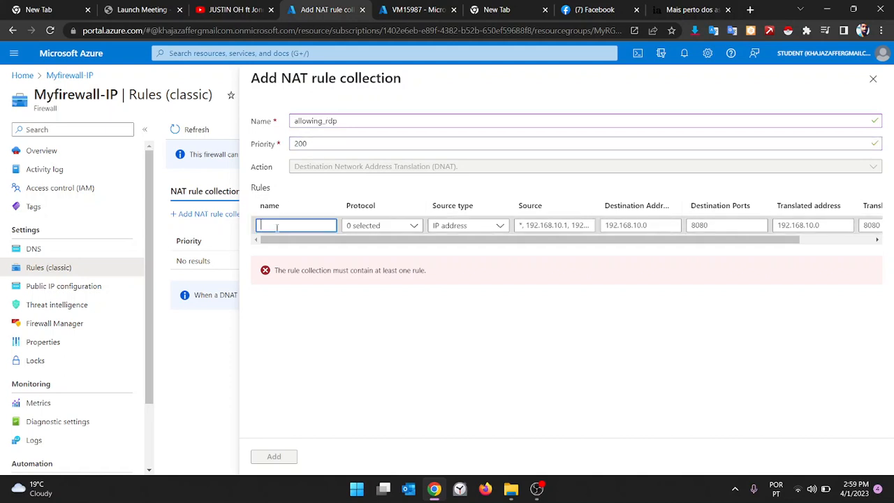
{"action": "type", "text": "allowin"}
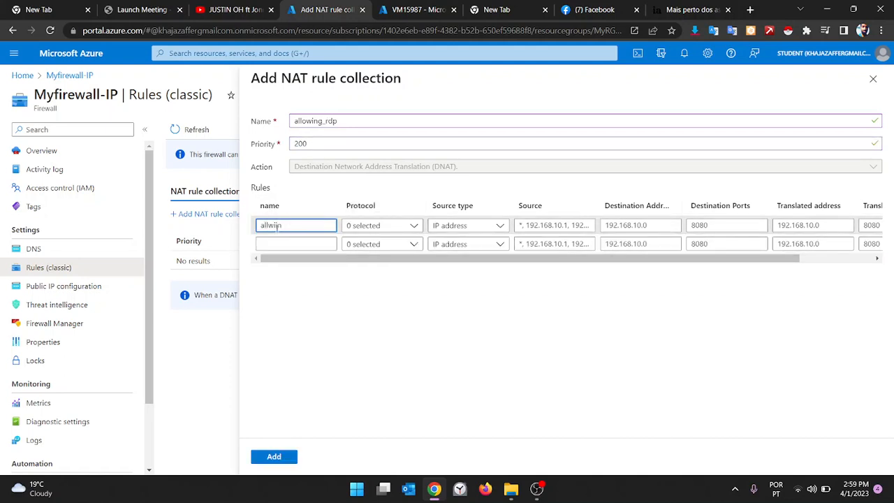
{"action": "type", "text": "g"}
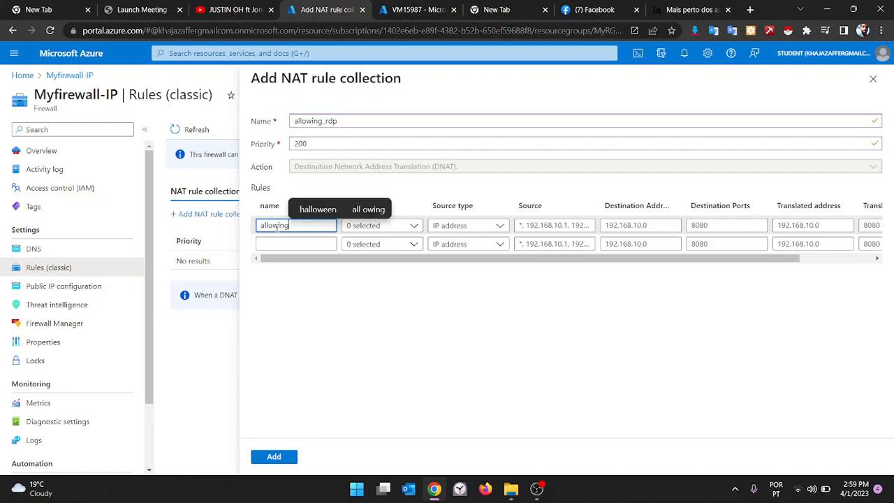
{"action": "type", "text": "_rdp"}
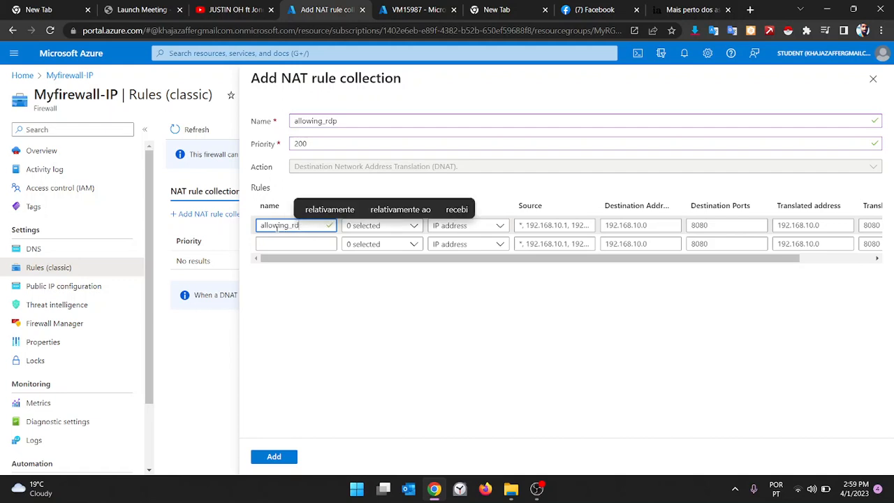
{"action": "key", "text": "Tab"}
{"action": "left_click", "coordinate": [363, 225]}
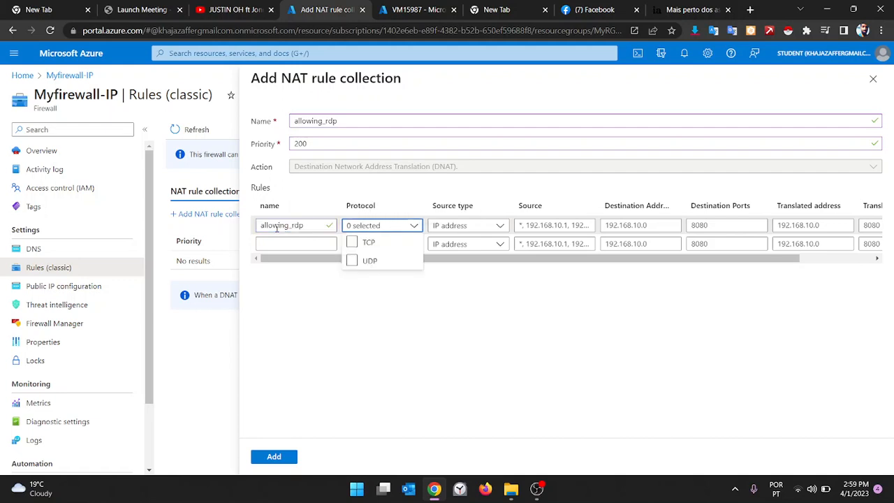
{"action": "left_click", "coordinate": [356, 244]}
{"action": "left_click", "coordinate": [447, 226]}
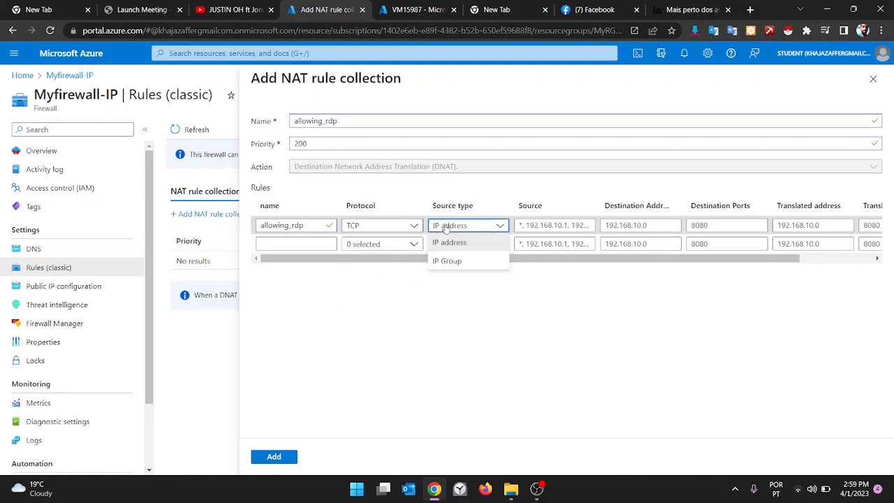
{"action": "key", "text": "Tab"}
{"action": "type", "text": "*"}
{"action": "key", "text": "Tab"}
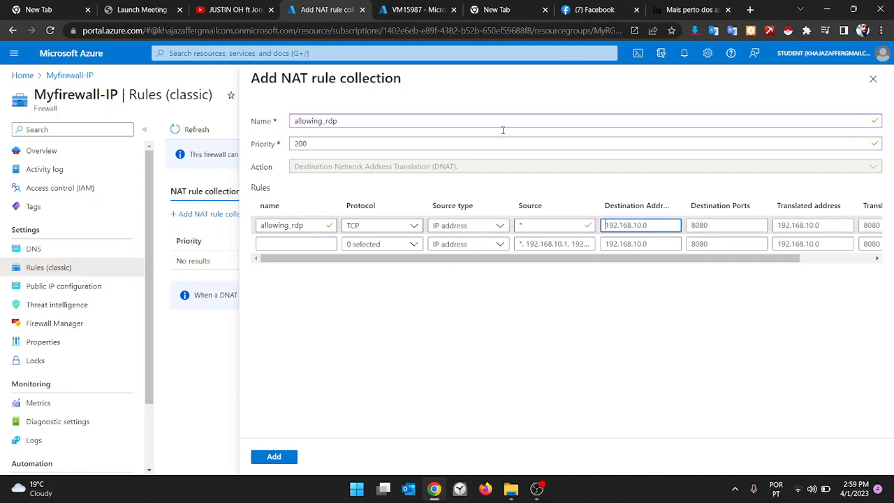
- Open Myfirewall-IP's public_ip_firewall resource in the other portal tab and copy its IP address
{"action": "left_click", "coordinate": [427, 9]}
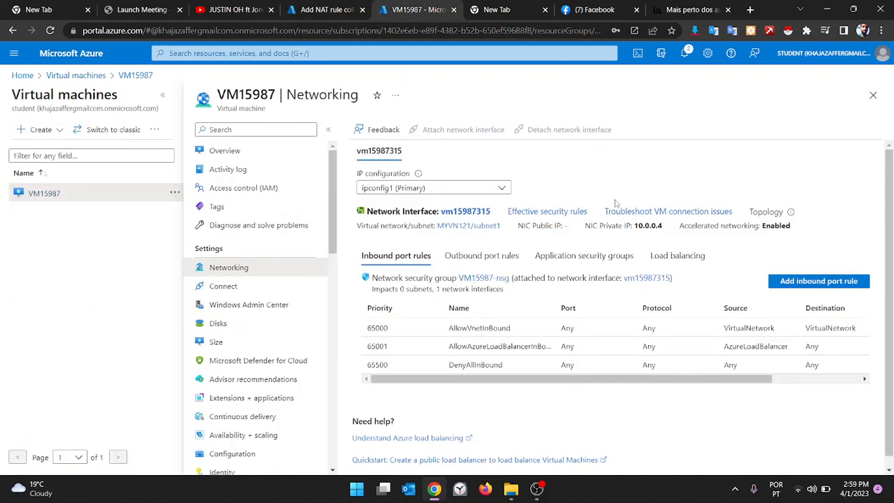
{"action": "left_click", "coordinate": [14, 81]}
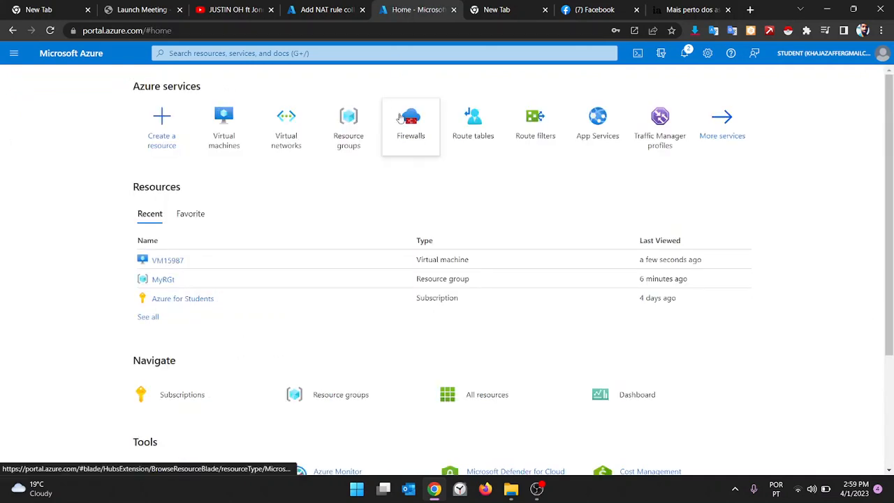
{"action": "left_click", "coordinate": [396, 119]}
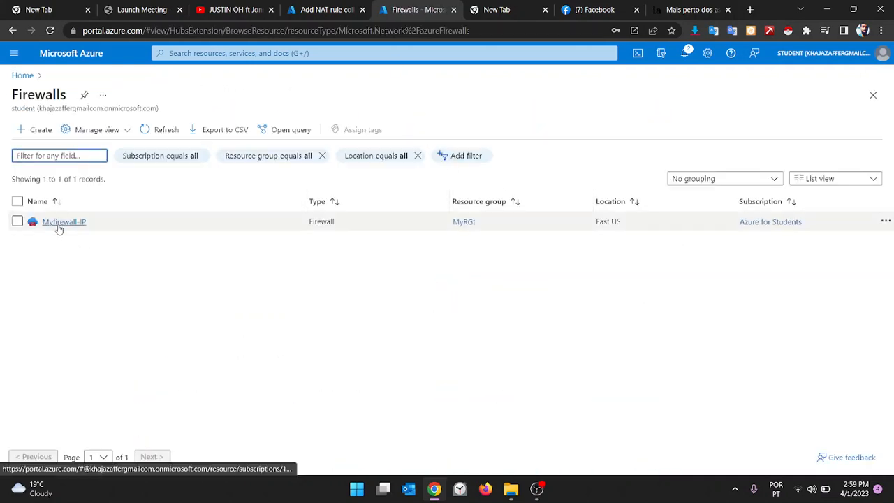
{"action": "left_click", "coordinate": [59, 223]}
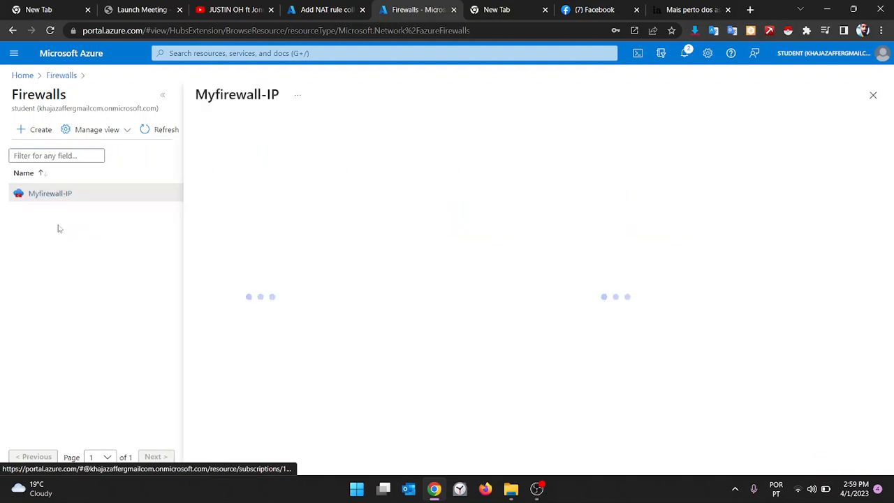
{"action": "left_click", "coordinate": [659, 231]}
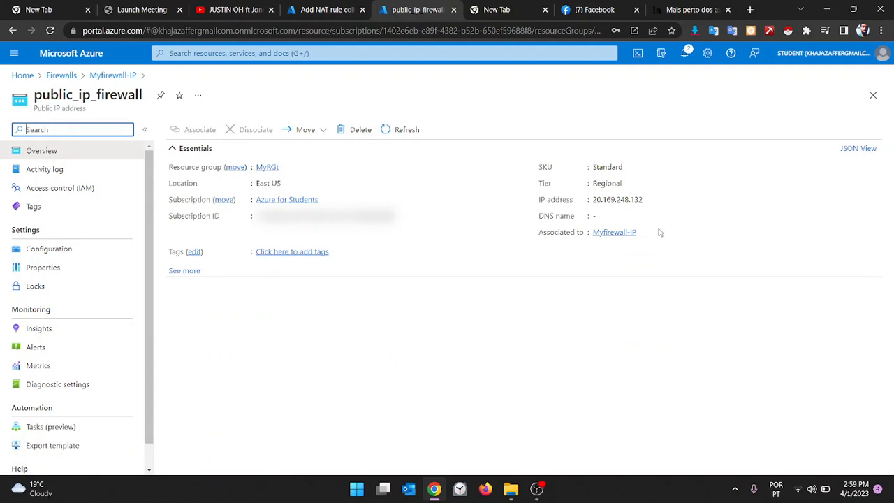
{"action": "left_click", "coordinate": [650, 200]}
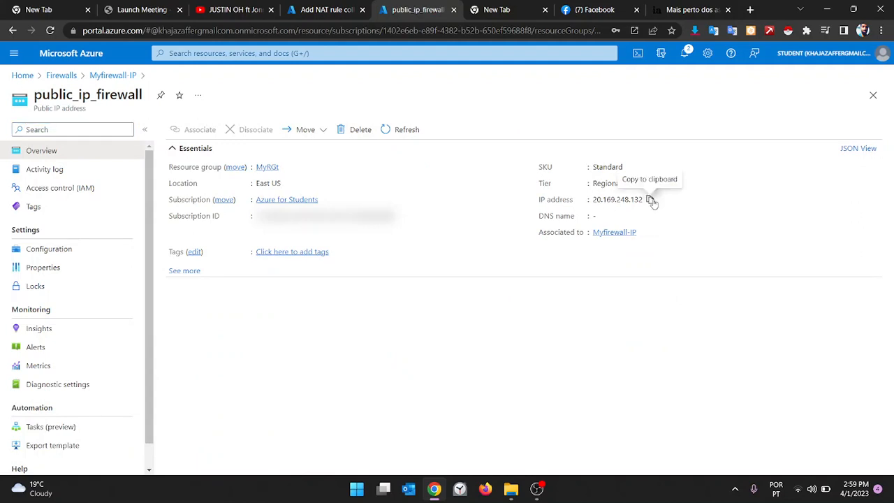
{"action": "left_click", "coordinate": [650, 201]}
- Set the NAT rule's destination address to the copied firewall IP 20.169.248.132 and its destination port to 3389
{"action": "left_click", "coordinate": [319, 9]}
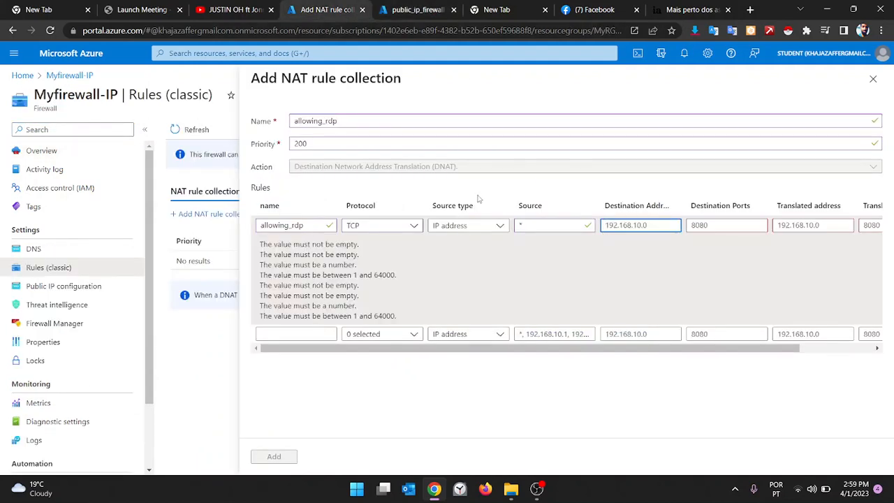
{"action": "key", "text": "ctrl+a"}
{"action": "key", "text": "ctrl+v"}
{"action": "key", "text": "Tab"}
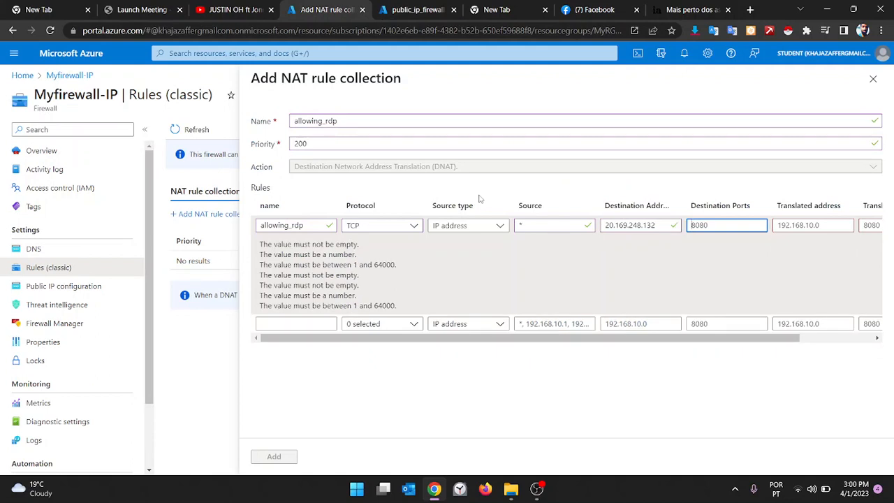
{"action": "type", "text": "3389"}
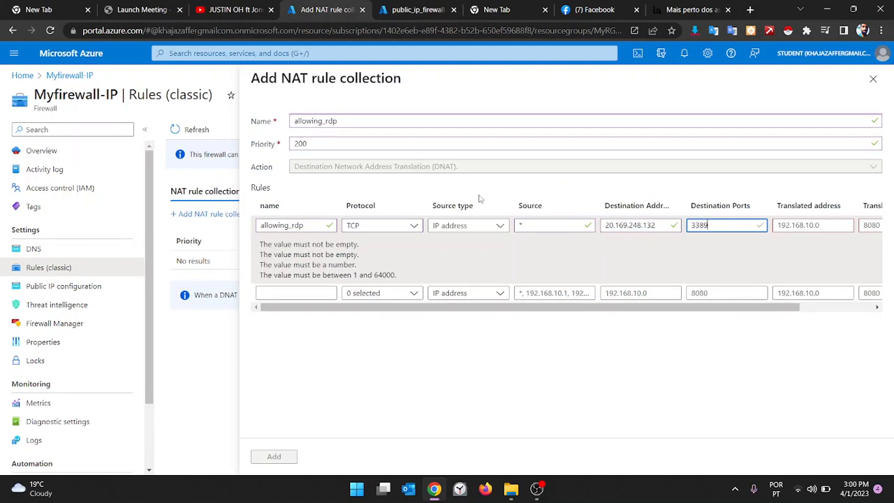
{"action": "key", "text": "Tab"}
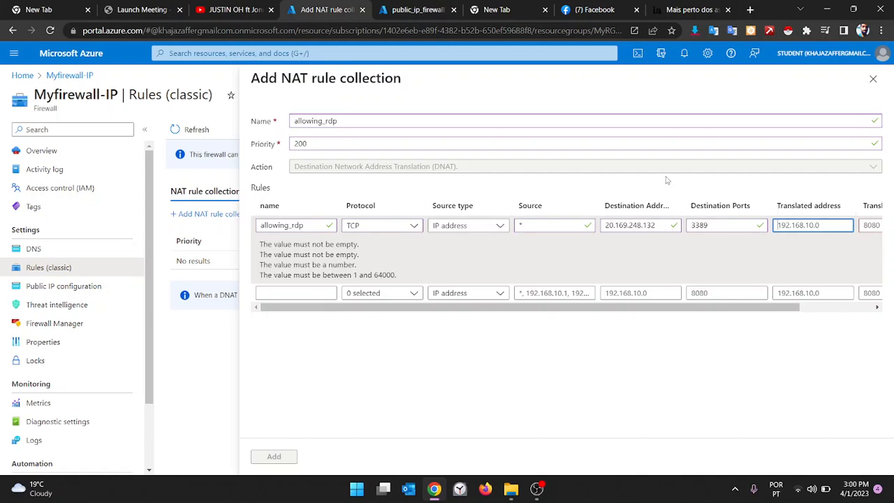
- Open VM15987's networking settings from the list of virtual machines and copy the NIC private IP
{"action": "left_click", "coordinate": [417, 9]}
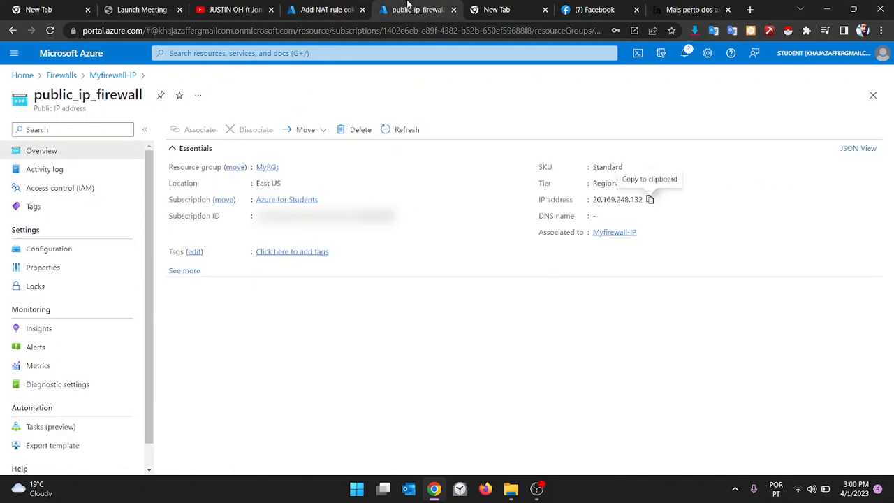
{"action": "left_click", "coordinate": [61, 74]}
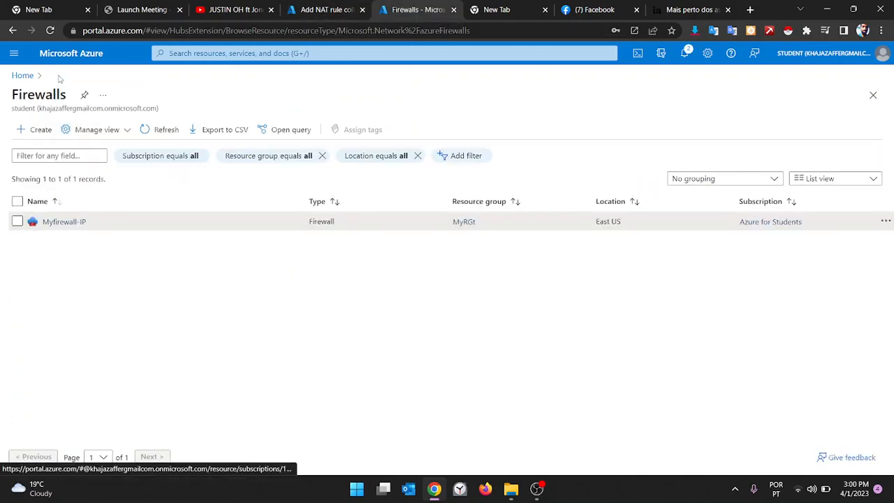
{"action": "left_click", "coordinate": [23, 74]}
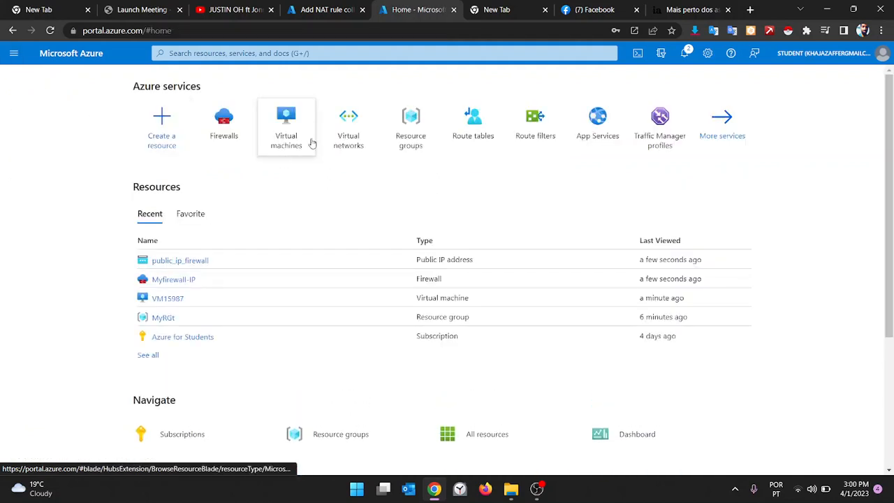
{"action": "left_click", "coordinate": [312, 143]}
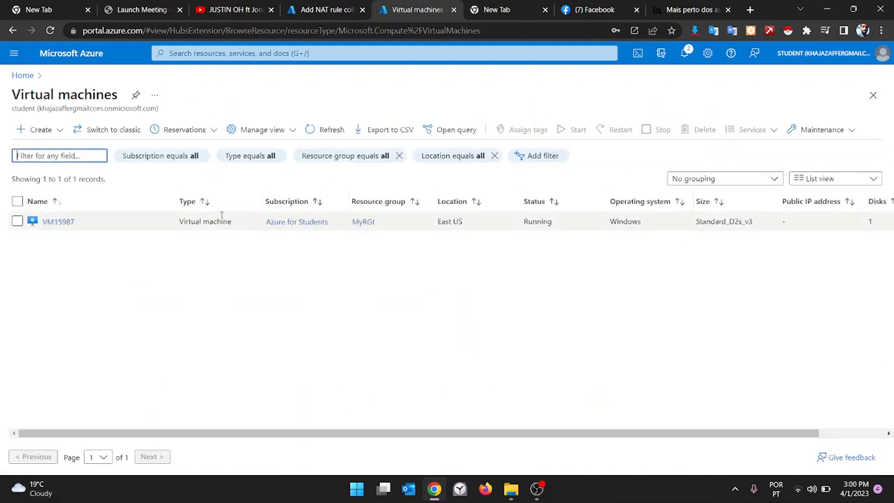
{"action": "left_click", "coordinate": [63, 222]}
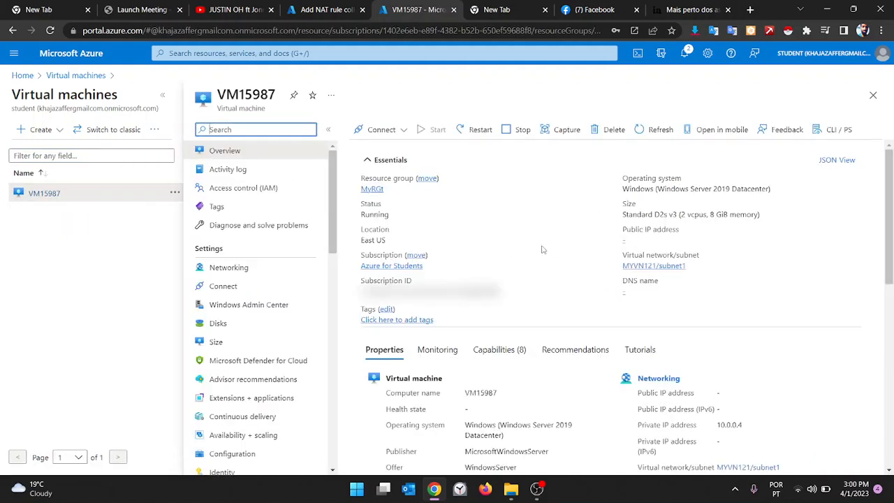
{"action": "left_click", "coordinate": [240, 268]}
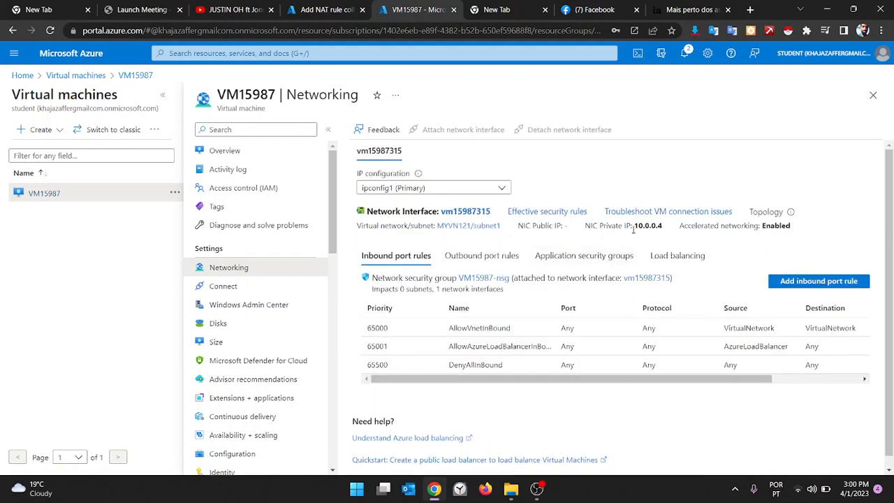
{"action": "left_click_drag", "start_coordinate": [634, 227], "coordinate": [664, 230]}
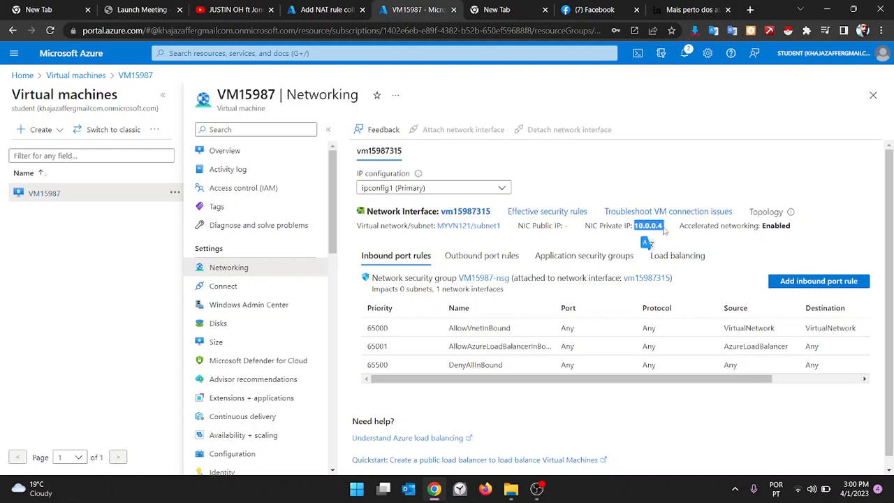
{"action": "key", "text": "ctrl+c"}
- Set the NAT rule's translated address to 10.0.0.4 and translated port to 3389, and add the rule collection to the firewall
{"action": "left_click", "coordinate": [323, 6]}
{"action": "key", "text": "ctrl+v"}
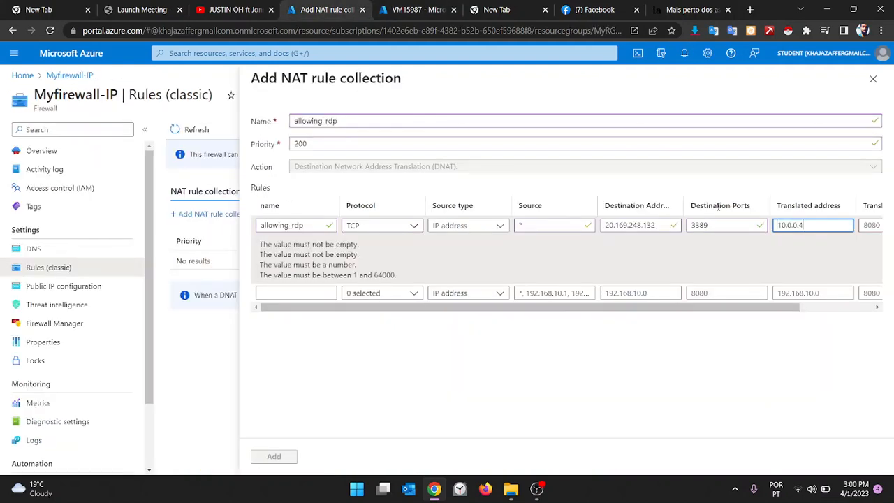
{"action": "key", "text": "Tab"}
{"action": "type", "text": "3389"}
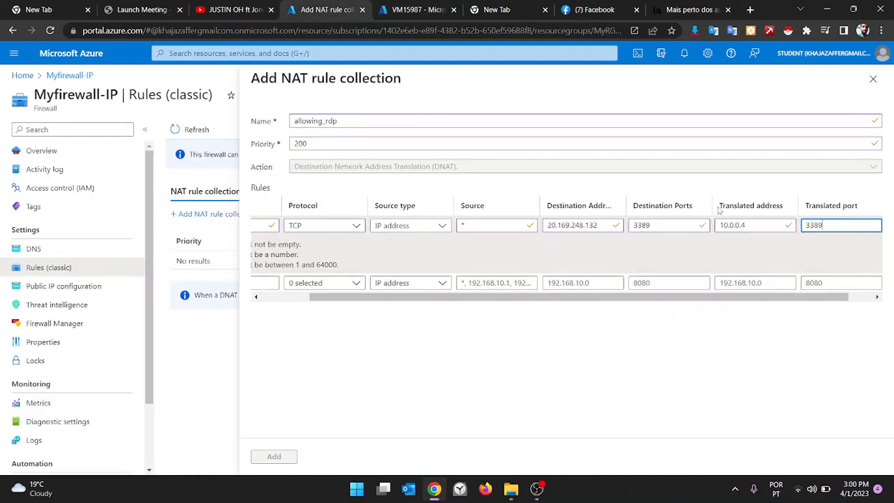
{"action": "left_click", "coordinate": [274, 456]}
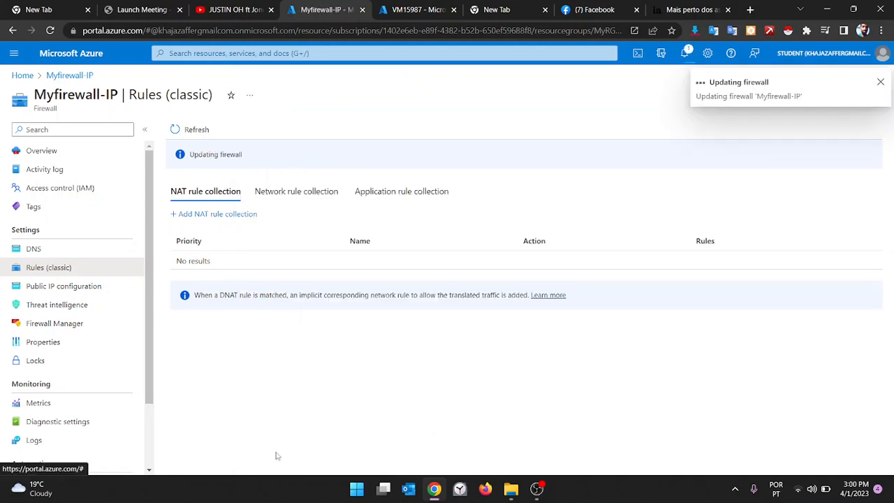
- Open Remote Desktop Connection and try to connect to the firewall's public IP at 20.169.248.132:3389
{"action": "key", "text": "super+r"}
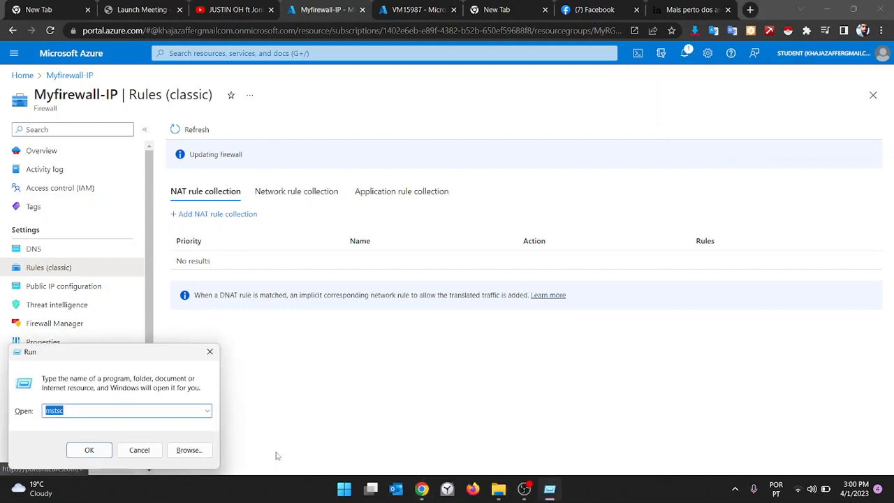
{"action": "left_click", "coordinate": [93, 447]}
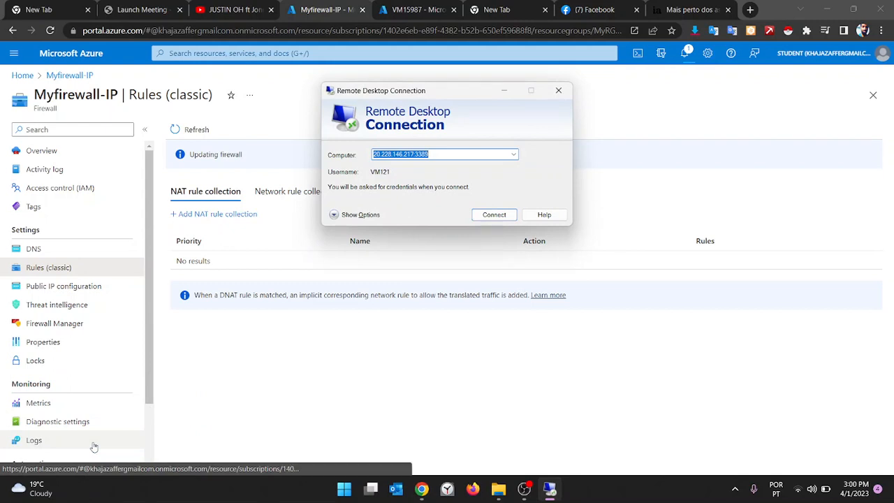
{"action": "key", "text": "BackSpace"}
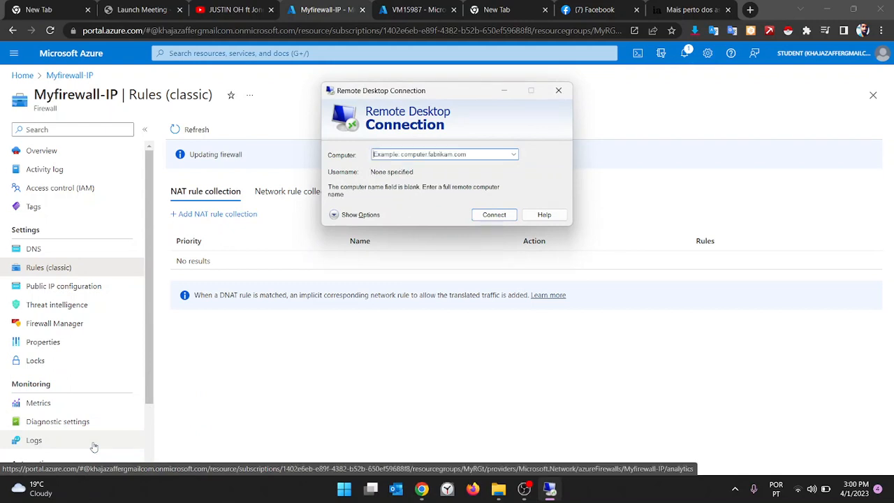
{"action": "key", "text": "ctrl+grave"}
{"action": "key", "text": "Down"}
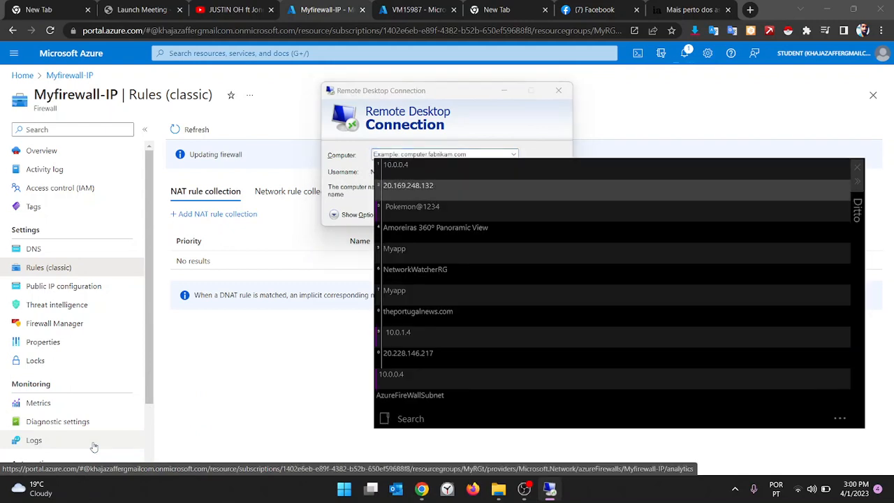
{"action": "key", "text": "Return"}
{"action": "type", "text": ":33"}
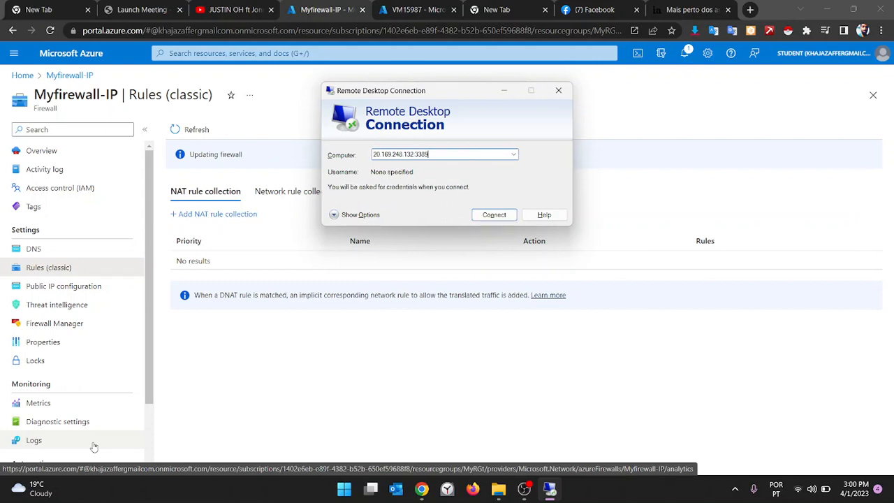
{"action": "type", "text": "89"}
{"action": "key", "text": "Return"}
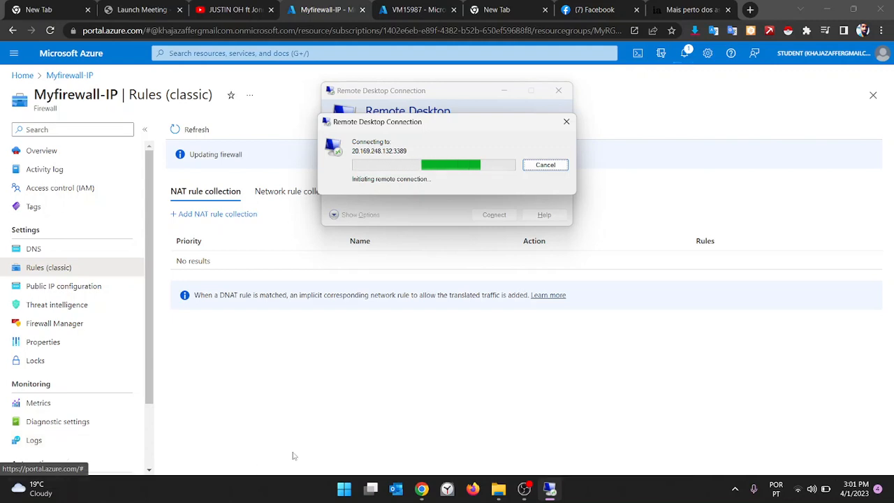
- Open the portal notifications to check the firewall update, and write "It will take some time" in a new Notepad tab
{"action": "key", "text": "super"}
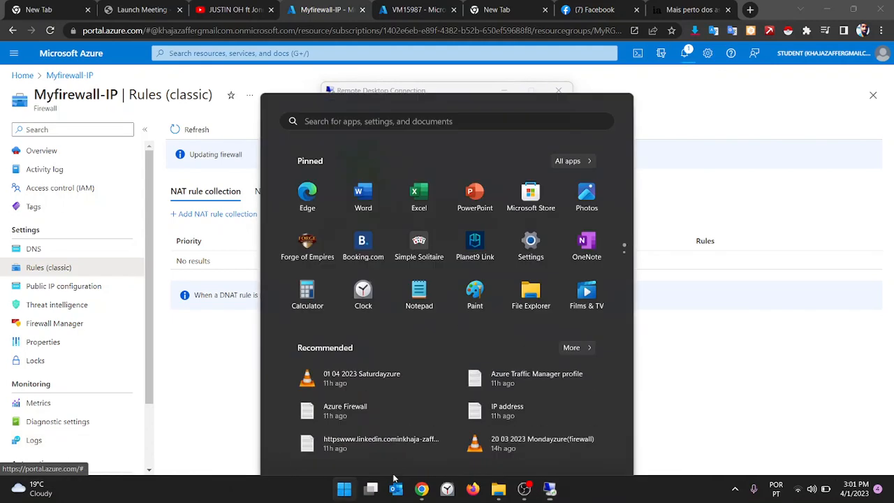
{"action": "type", "text": "txt"}
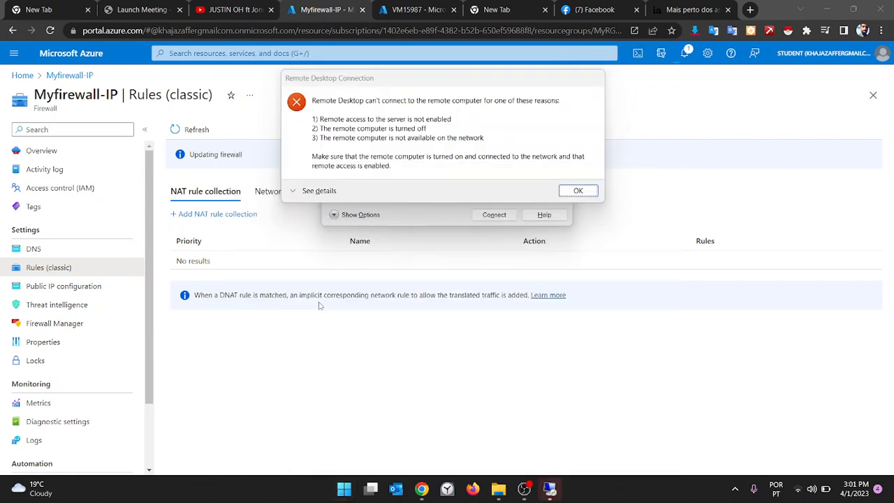
{"action": "left_click", "coordinate": [567, 190]}
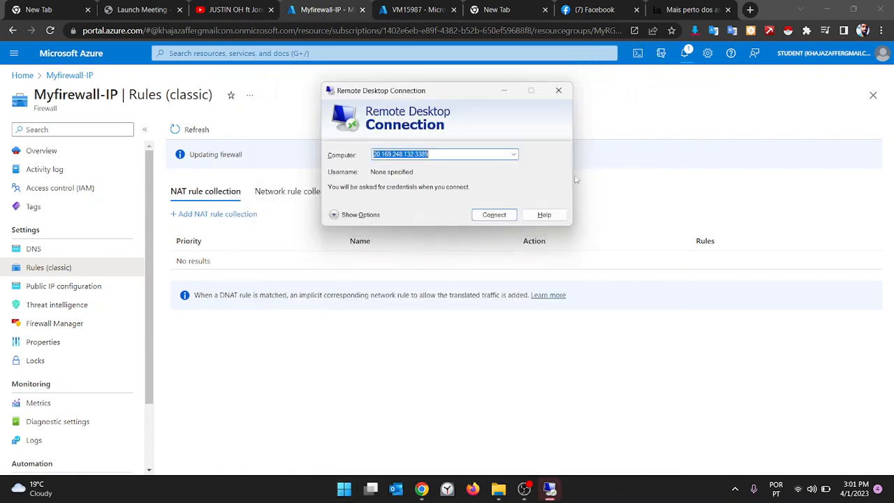
{"action": "key", "text": "Return"}
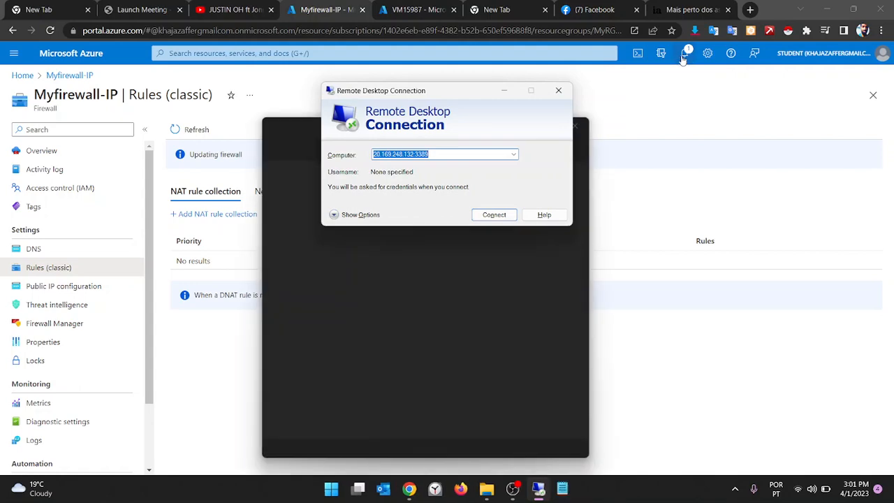
{"action": "left_click", "coordinate": [683, 56]}
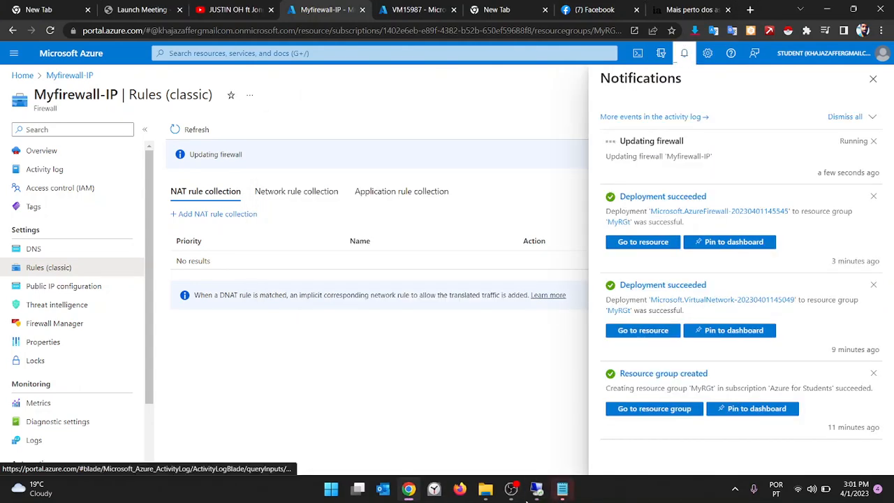
{"action": "left_click", "coordinate": [559, 493]}
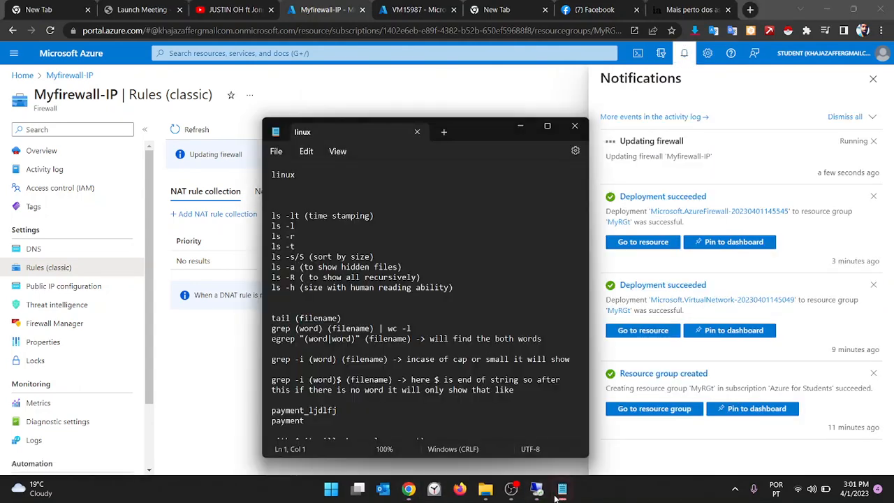
{"action": "left_click", "coordinate": [446, 132]}
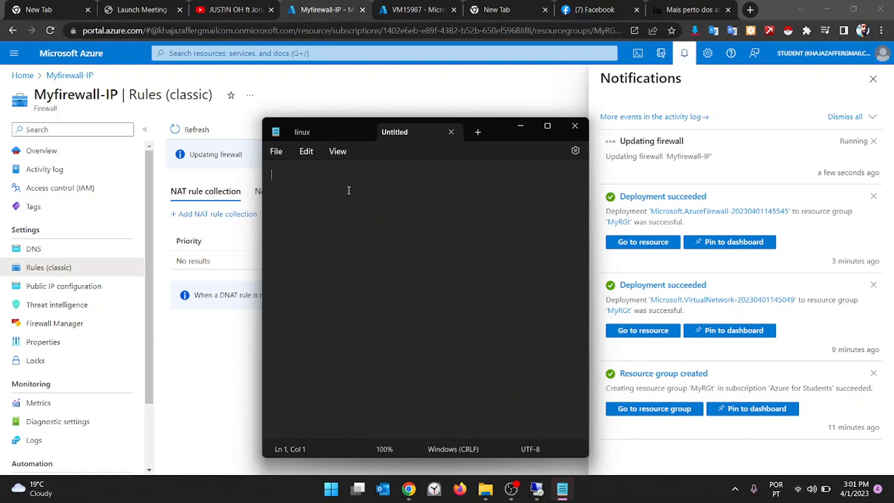
{"action": "type", "text": "It wil"}
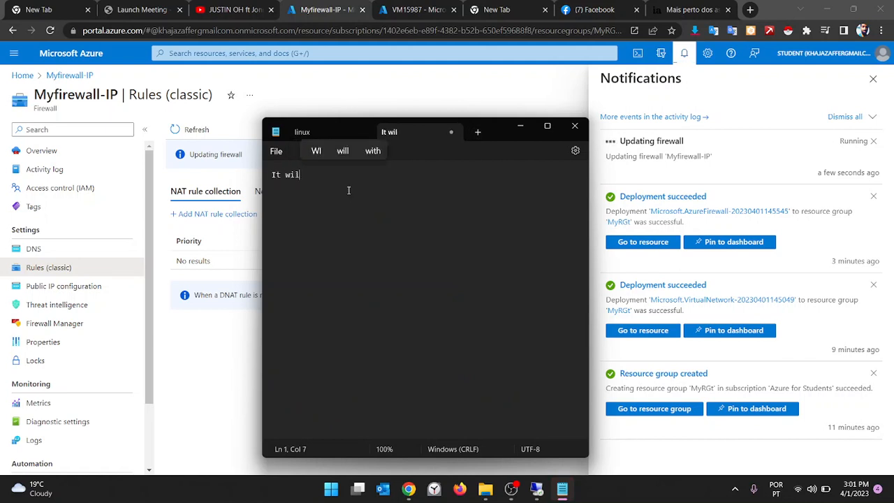
{"action": "type", "text": "l take some time"}
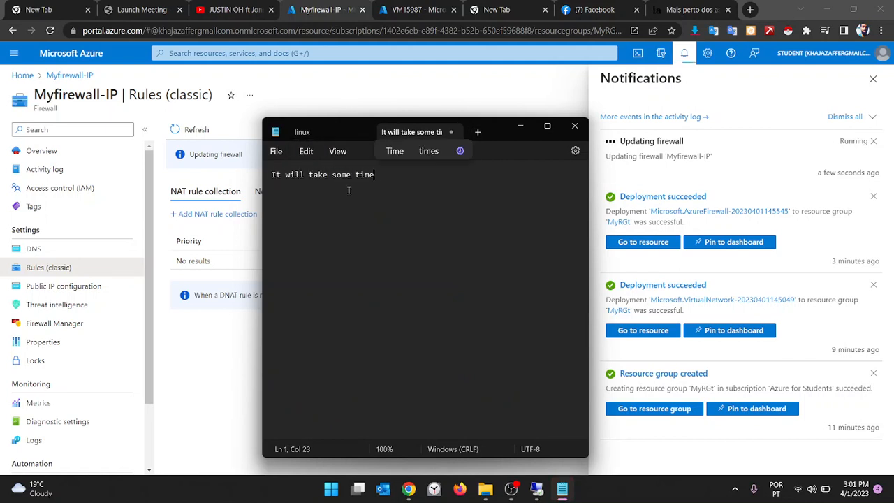
{"action": "left_click", "coordinate": [421, 78]}
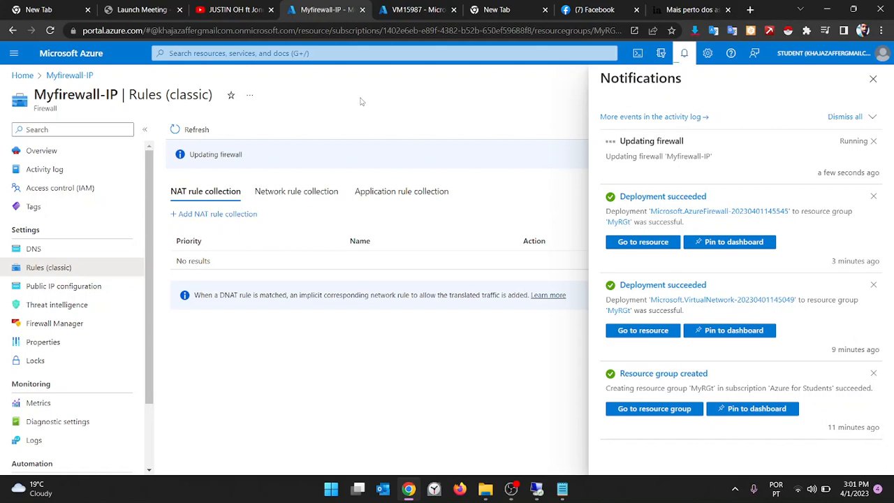
- Play the City Lights video on YouTube from 0:10 and return to the Myfirewall-IP portal page
{"action": "left_click", "coordinate": [231, 9]}
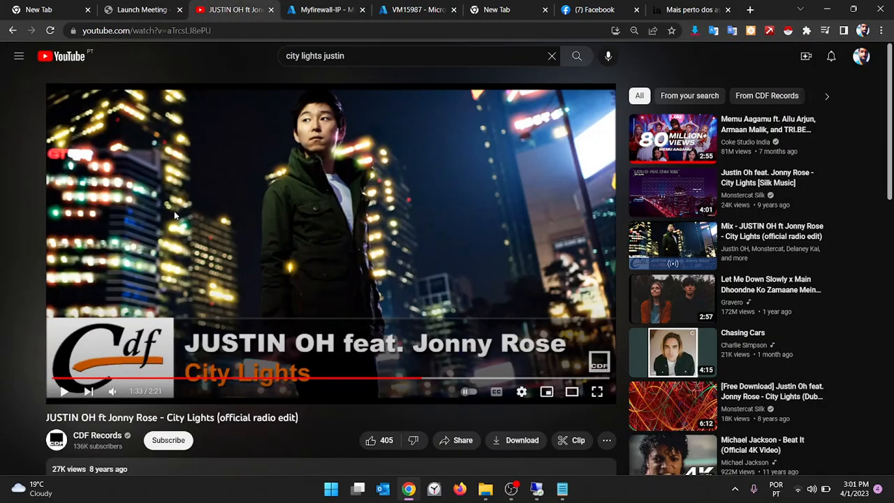
{"action": "left_click", "coordinate": [92, 377]}
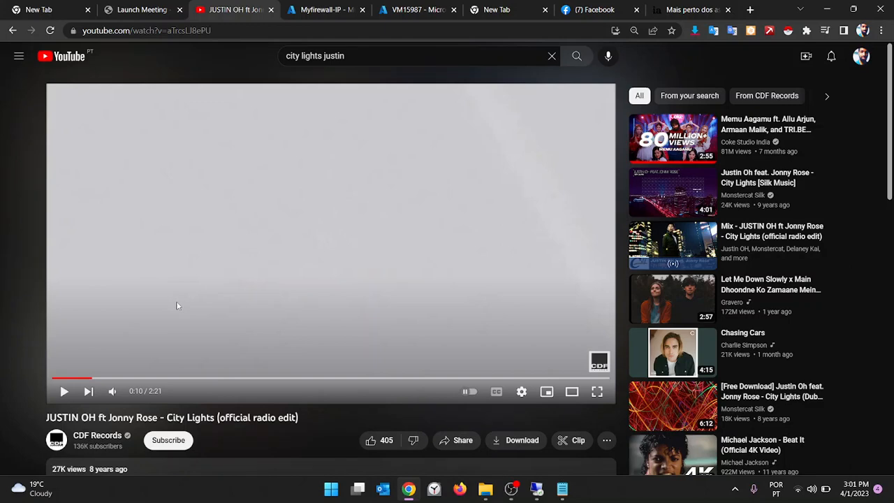
{"action": "left_click", "coordinate": [176, 305]}
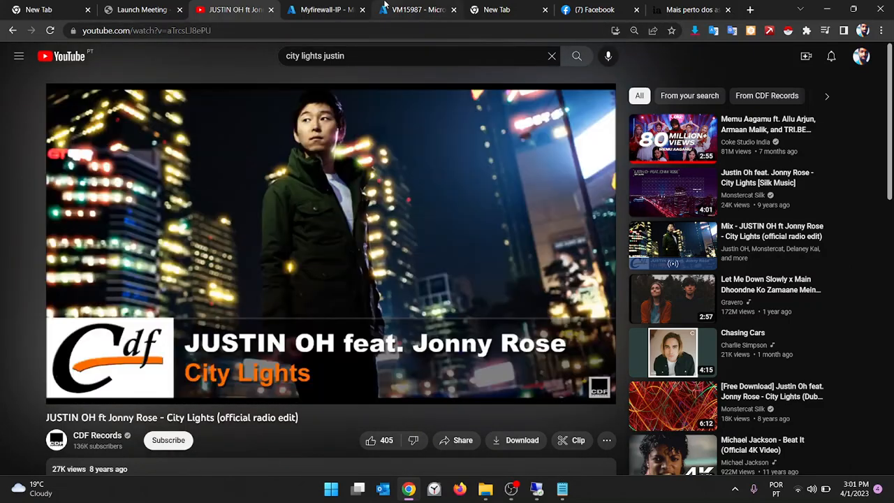
{"action": "left_click", "coordinate": [342, 9]}
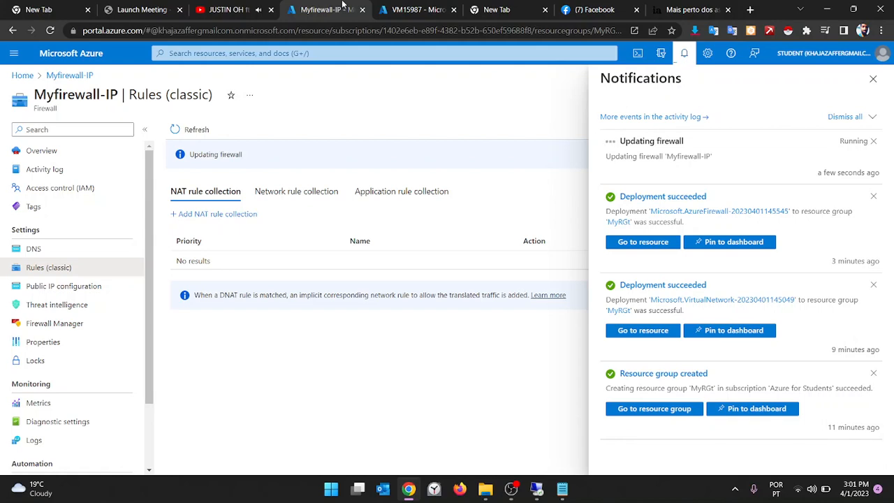
- Check VM15987's status in the list of virtual machines and return to the firewall update notification
{"action": "left_click", "coordinate": [415, 9]}
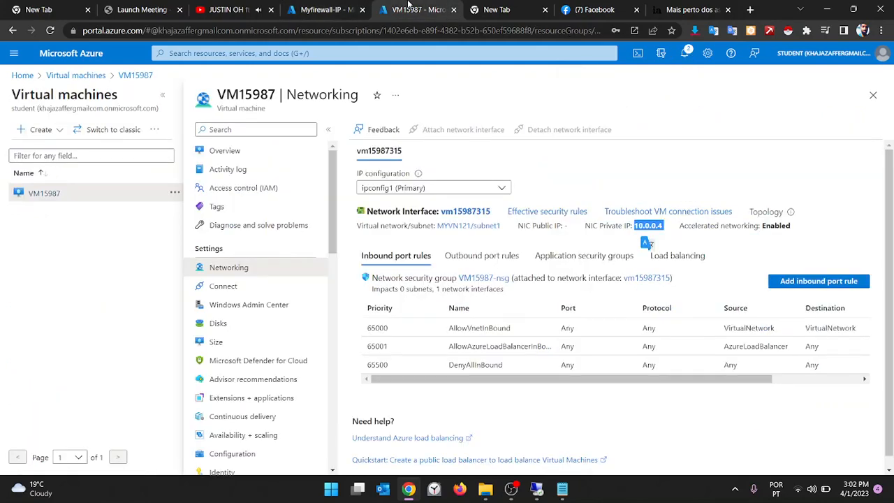
{"action": "left_click", "coordinate": [72, 76]}
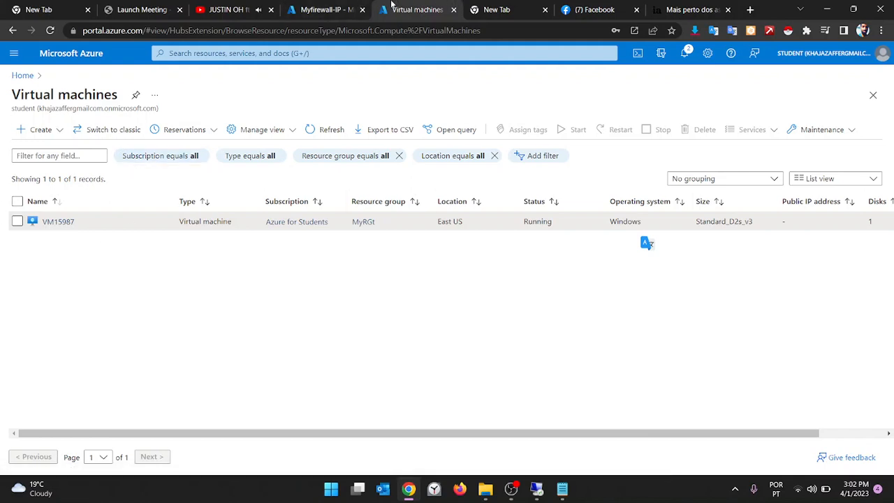
{"action": "left_click", "coordinate": [328, 9]}
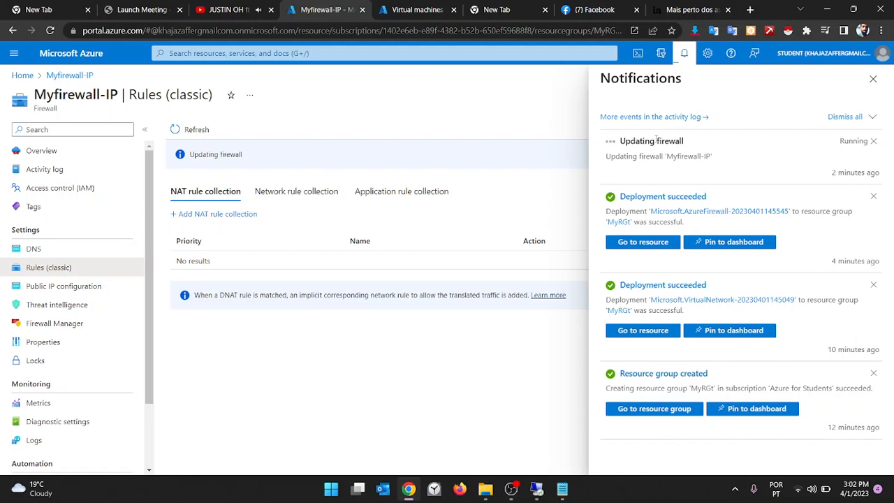
- Add the line "and then just follow the steps from here" below the existing Notepad text and return to the portal
{"action": "left_click", "coordinate": [553, 484]}
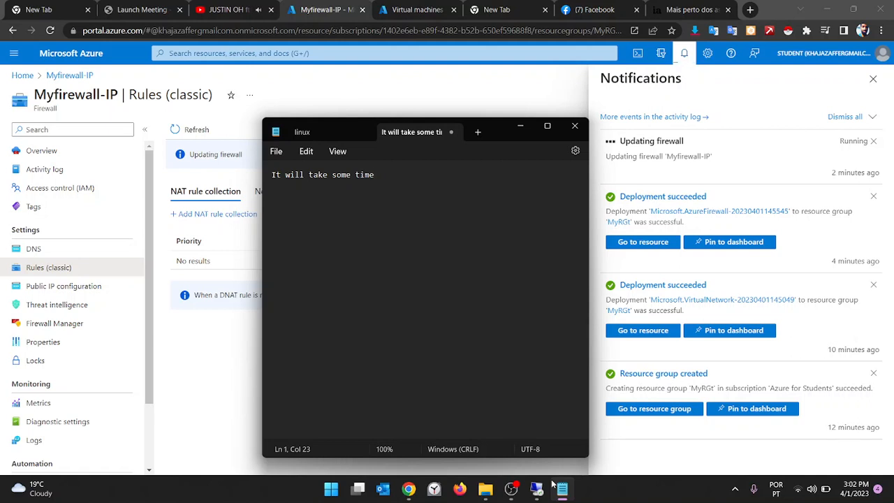
{"action": "key", "text": "Return"}
{"action": "key", "text": "Return"}
{"action": "type", "text": "and then just"}
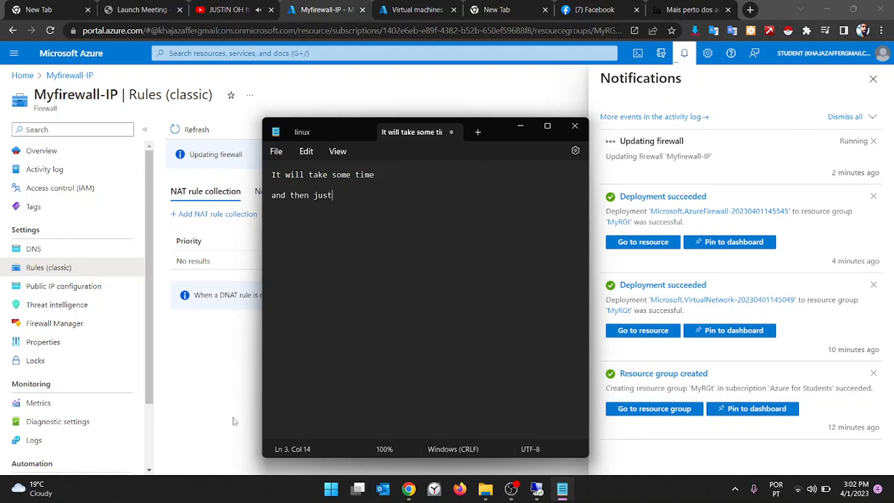
{"action": "type", "text": " follow the steps "}
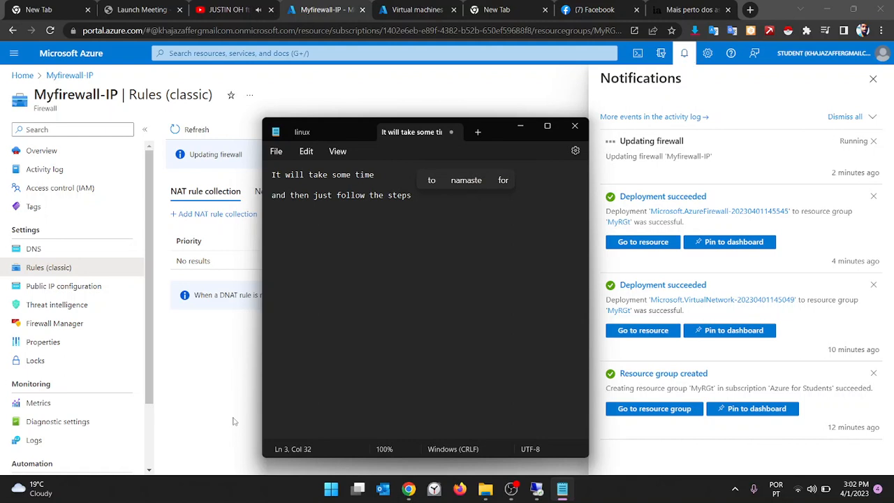
{"action": "type", "text": "from he"}
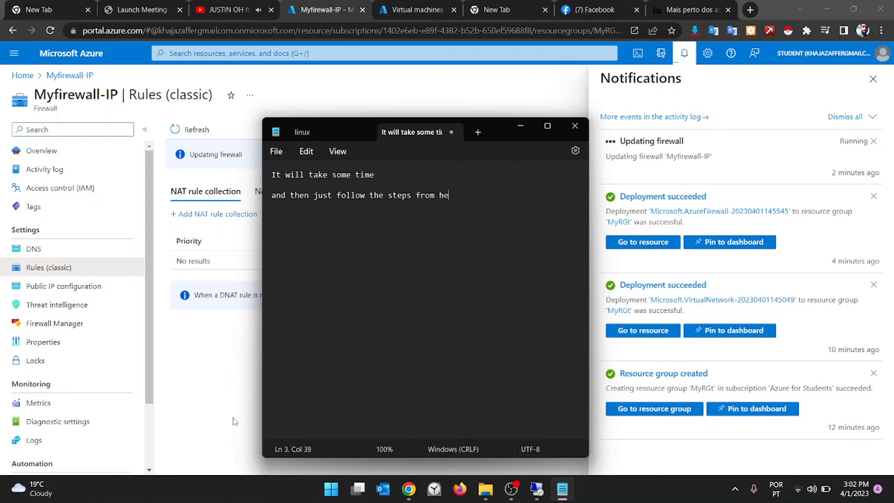
{"action": "type", "text": "re"}
{"action": "key", "text": "Return"}
{"action": "key", "text": "Return"}
{"action": "left_click", "coordinate": [230, 377]}
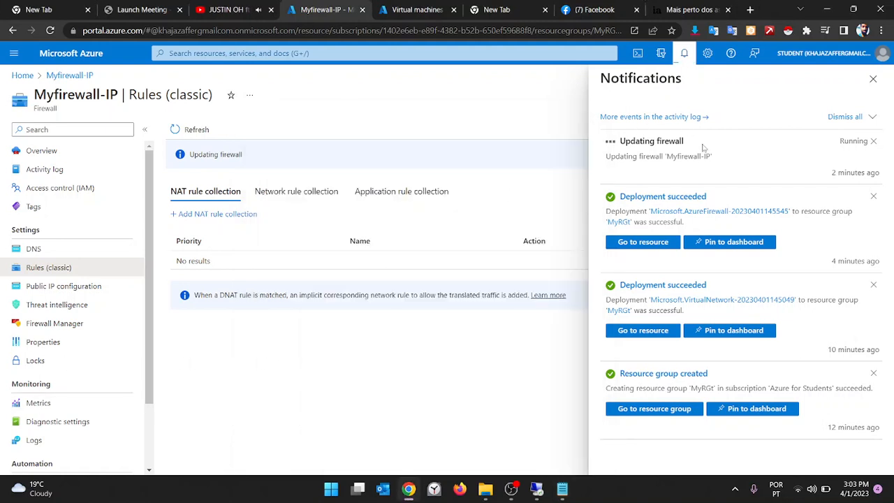
- Refresh the firewall's classic rules with the notifications closed, and retry the remote desktop connection to 20.169.248.132:3389
{"action": "left_click", "coordinate": [189, 131]}
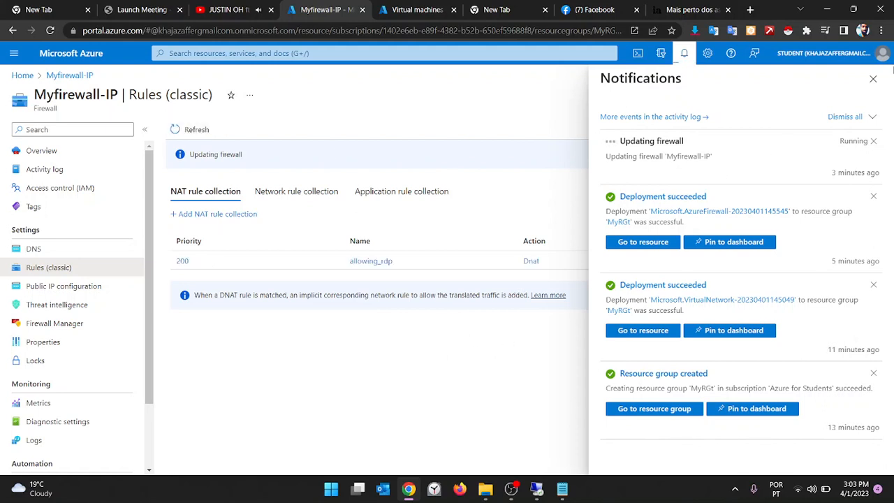
{"action": "left_click", "coordinate": [872, 79]}
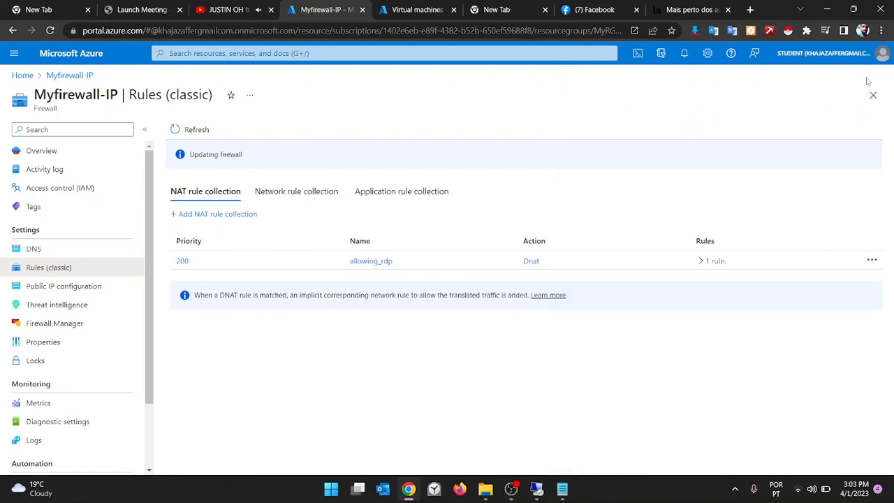
{"action": "left_click", "coordinate": [535, 490]}
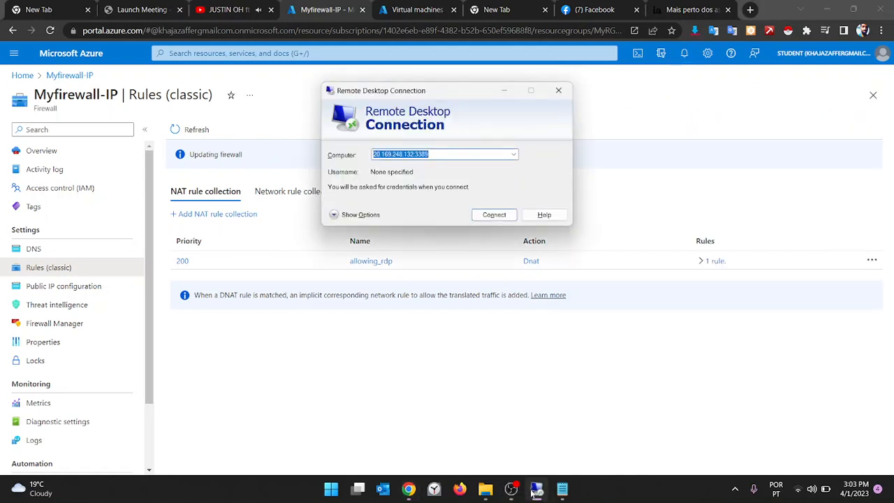
{"action": "key", "text": "Return"}
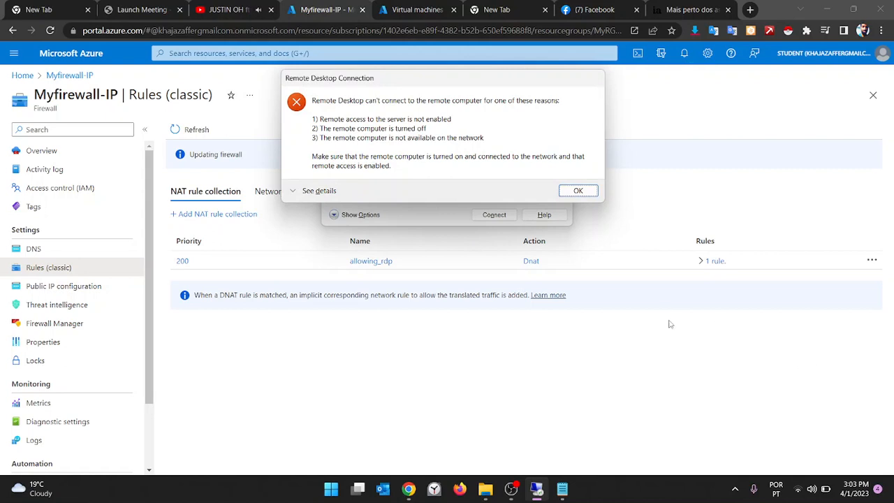
{"action": "left_click", "coordinate": [578, 191]}
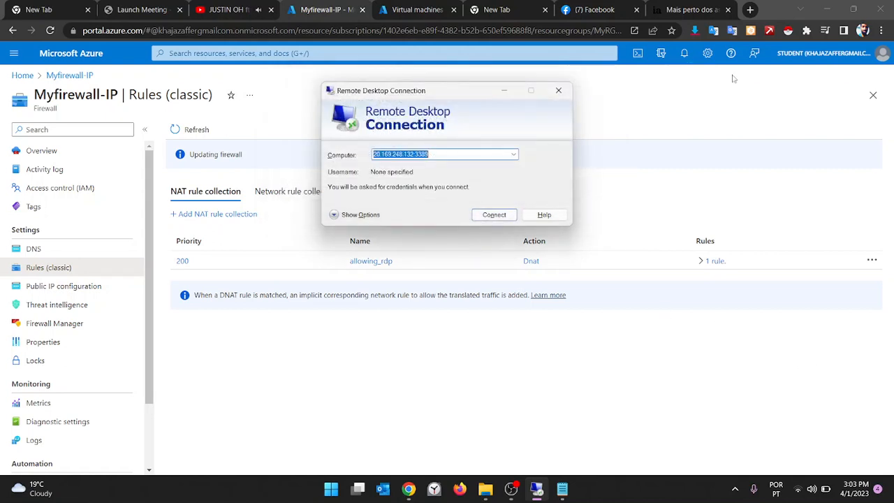
- Check the progress of the Myfirewall-IP update in the notifications and open the full activity log
{"action": "left_click", "coordinate": [688, 60]}
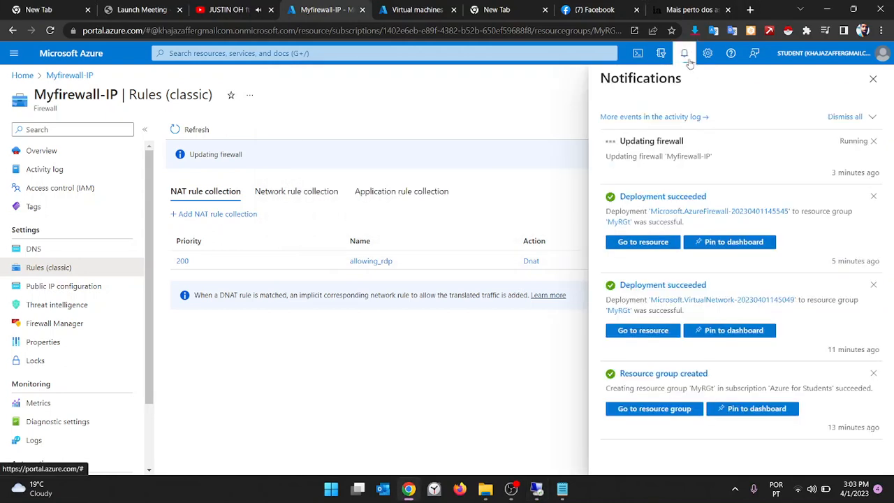
{"action": "left_click", "coordinate": [688, 60]}
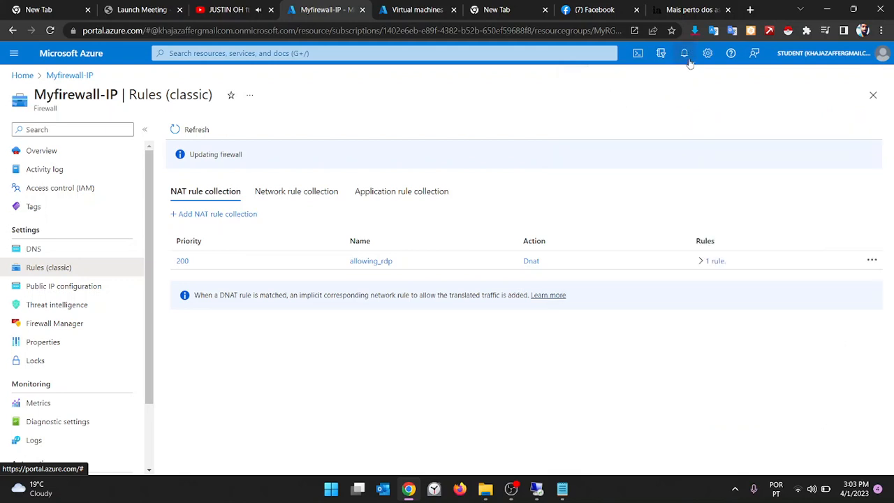
{"action": "left_click", "coordinate": [688, 60]}
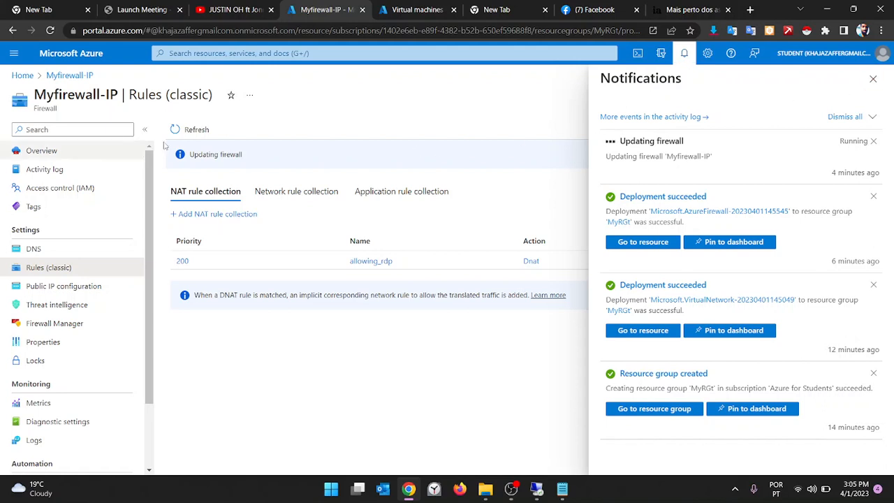
{"action": "left_click", "coordinate": [194, 132]}
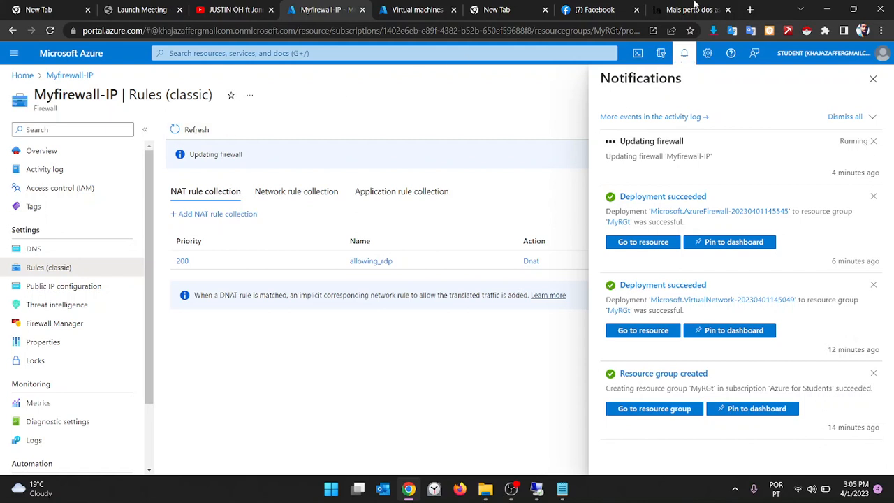
{"action": "left_click", "coordinate": [642, 117]}
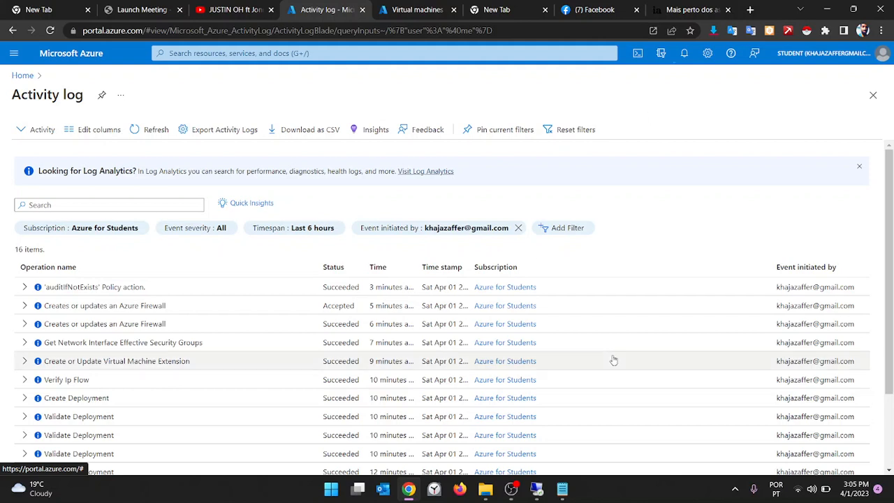
- Start the remote desktop connection to 20.169.248.132:3389, look up the virtual machine's name and begin filling in the username
{"action": "left_click", "coordinate": [535, 489]}
{"action": "key", "text": "Return"}
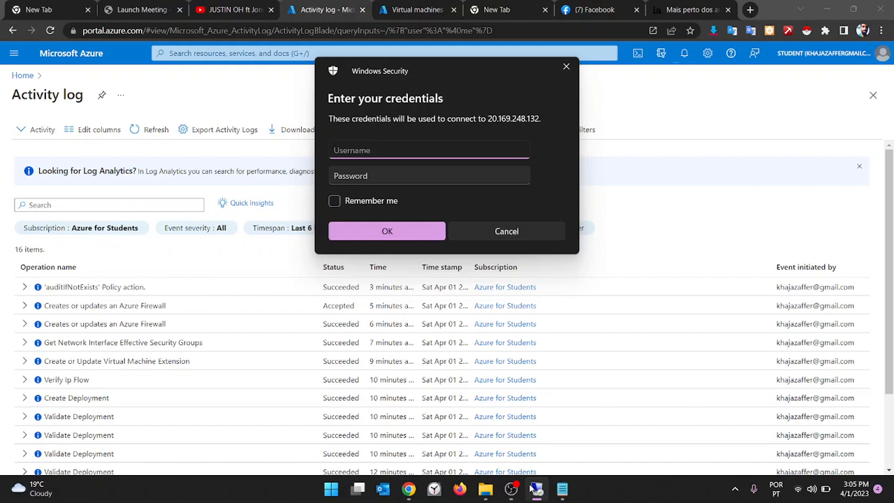
{"action": "key", "text": "ctrl+grave"}
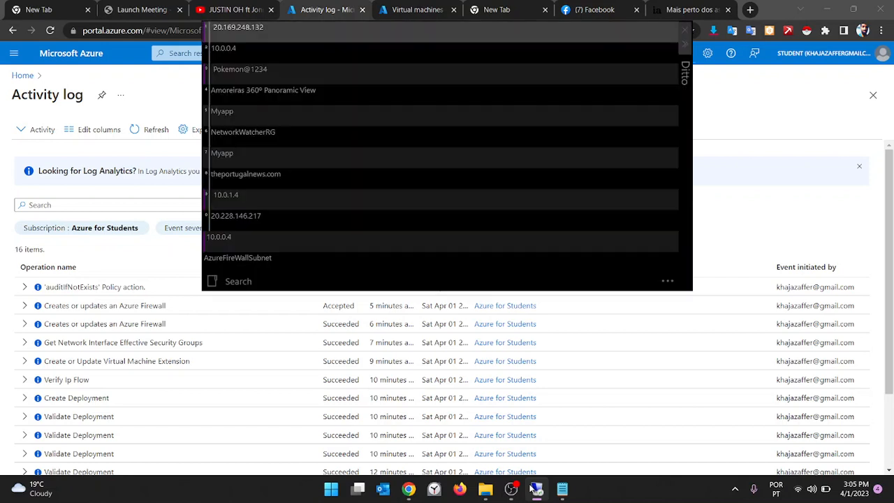
{"action": "key", "text": "Escape"}
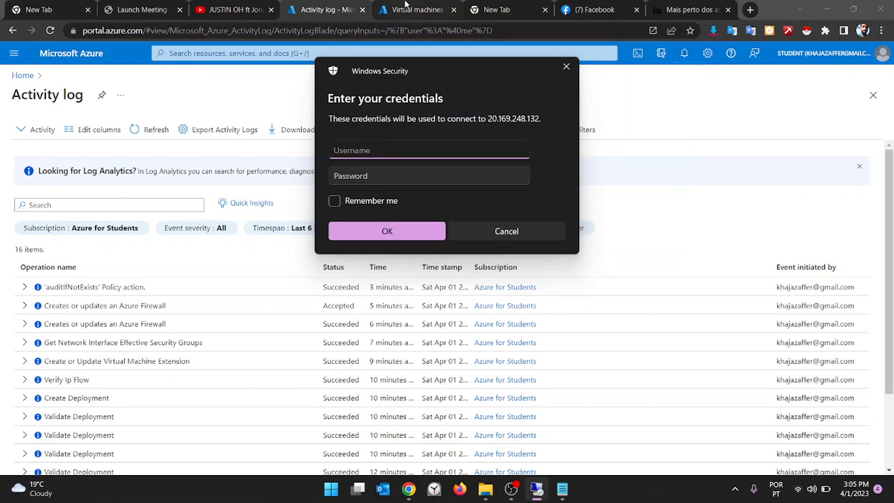
{"action": "left_click", "coordinate": [412, 9]}
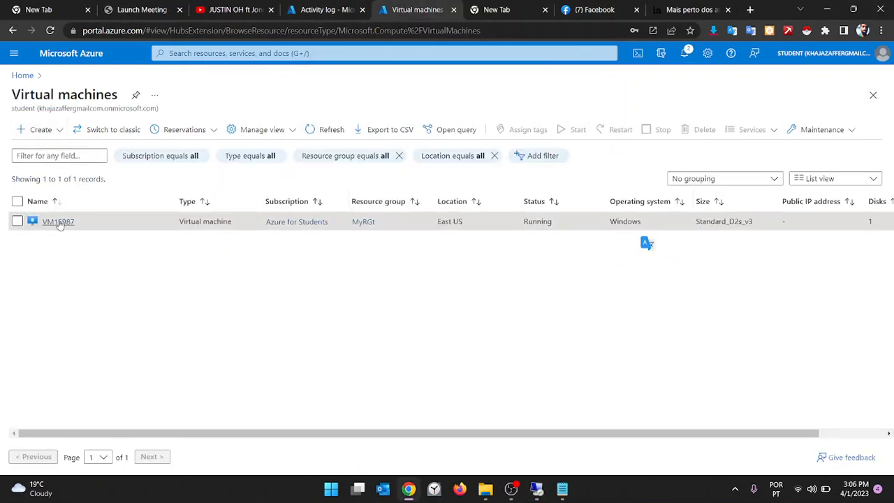
{"action": "left_click", "coordinate": [536, 489]}
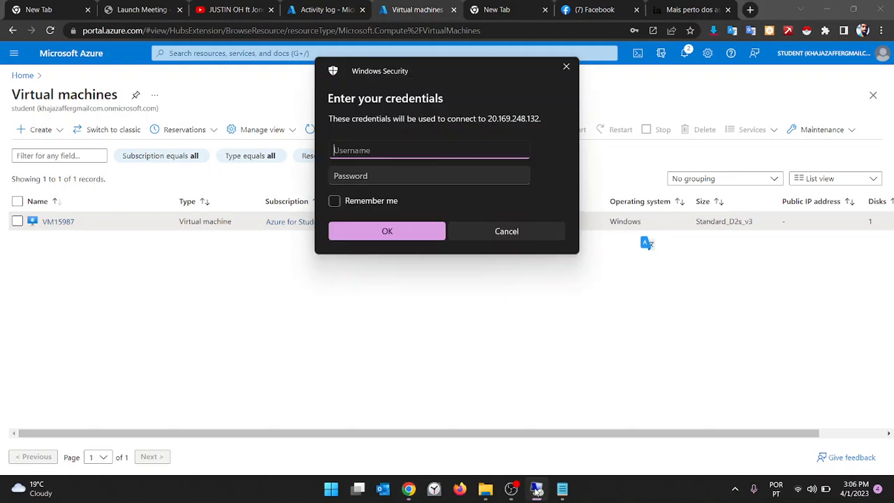
{"action": "type", "text": "VM"}
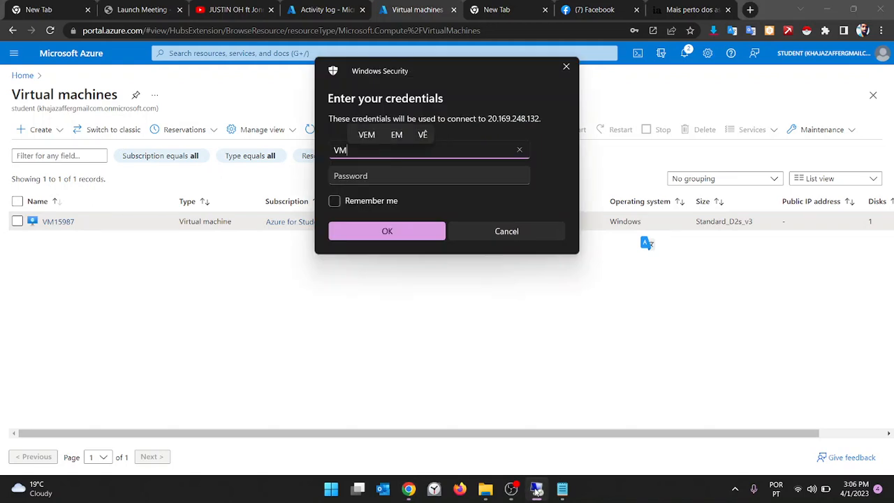
- Switch to Notepad and add the line "fine lets connect now" below the existing note, after some blank lines
{"action": "left_click", "coordinate": [562, 488]}
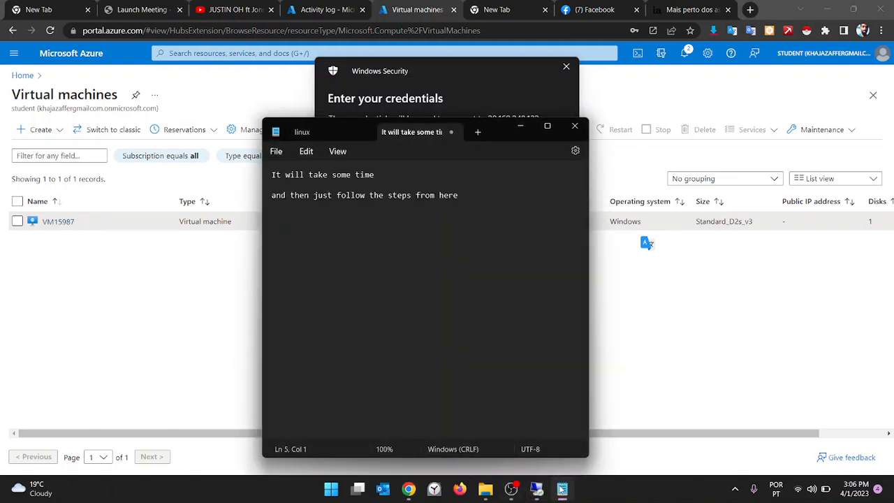
{"action": "key", "text": "Return"}
{"action": "key", "text": "Return"}
{"action": "key", "text": "Return"}
{"action": "type", "text": "fine lets conn"}
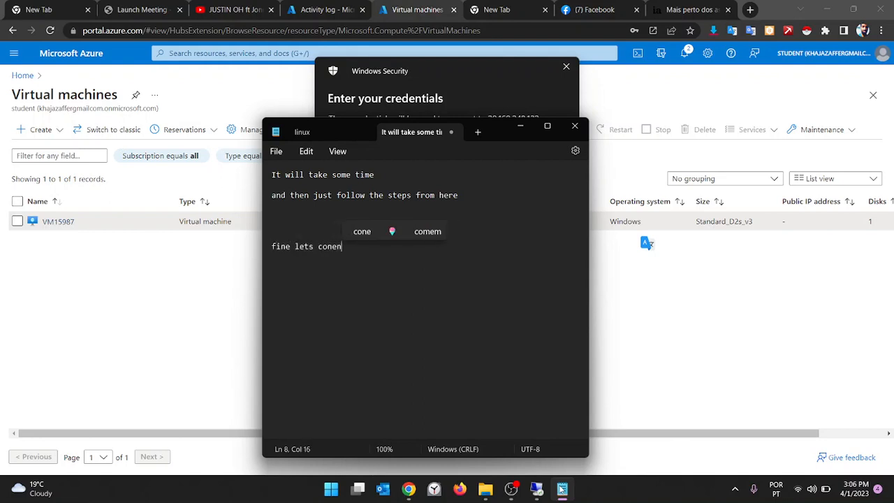
{"action": "type", "text": "ect now"}
{"action": "key", "text": "Return"}
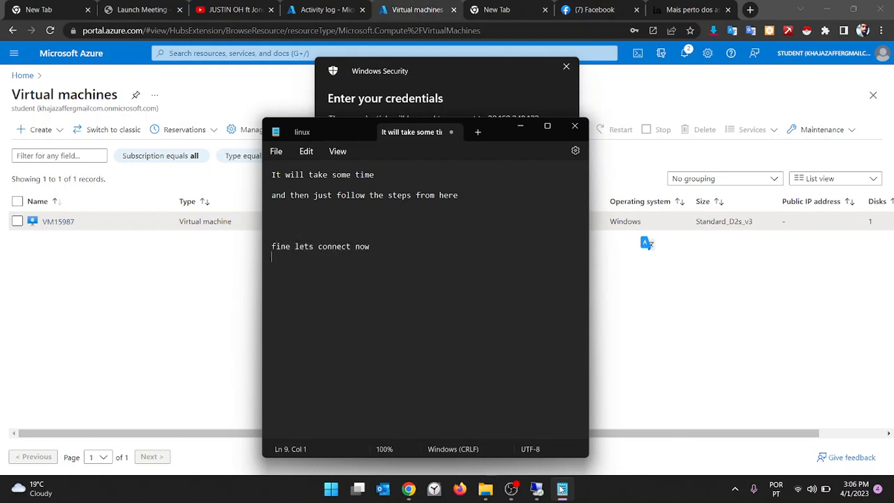
- Return to the remote desktop credentials prompt and complete the username as VM15987
{"action": "left_click", "coordinate": [490, 93]}
{"action": "type", "text": "VM"}
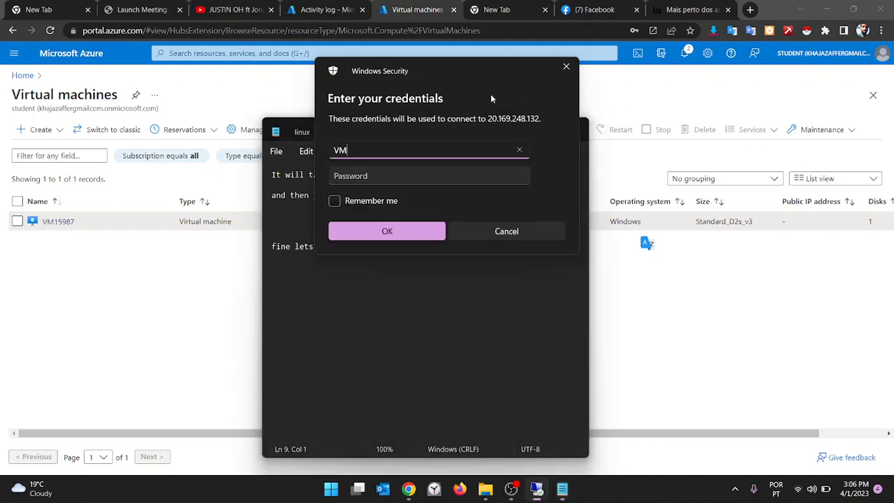
{"action": "type", "text": "15987"}
{"action": "key", "text": "Tab"}
{"action": "key", "text": "ctrl+grave"}
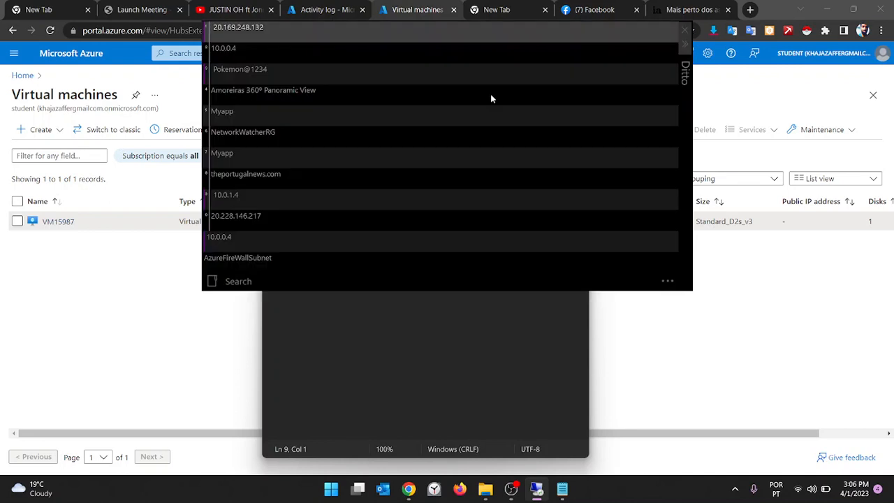
{"action": "key", "text": "Down"}
{"action": "key", "text": "Down"}
{"action": "key", "text": "Return"}
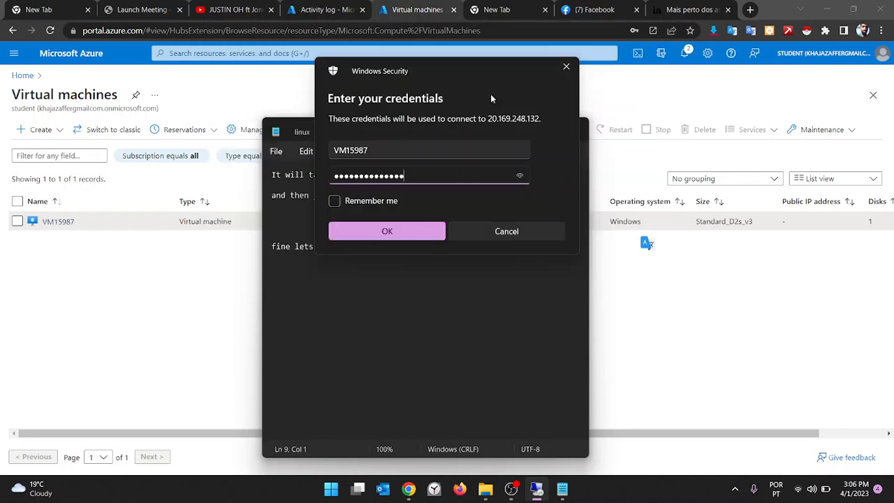
{"action": "key", "text": "BackSpace"}
{"action": "key", "text": "BackSpace"}
{"action": "key", "text": "BackSpace"}
{"action": "key", "text": "BackSpace"}
{"action": "key", "text": "BackSpace"}
{"action": "key", "text": "BackSpace"}
{"action": "key", "text": "BackSpace"}
{"action": "key", "text": "BackSpace"}
{"action": "key", "text": "BackSpace"}
{"action": "key", "text": "BackSpace"}
{"action": "key", "text": "BackSpace"}
{"action": "key", "text": "BackSpace"}
{"action": "key", "text": "BackSpace"}
- Fill in the account password from the clipboard history and connect to the virtual machine, accepting the connection prompt
{"action": "key", "text": "ctrl+grave"}
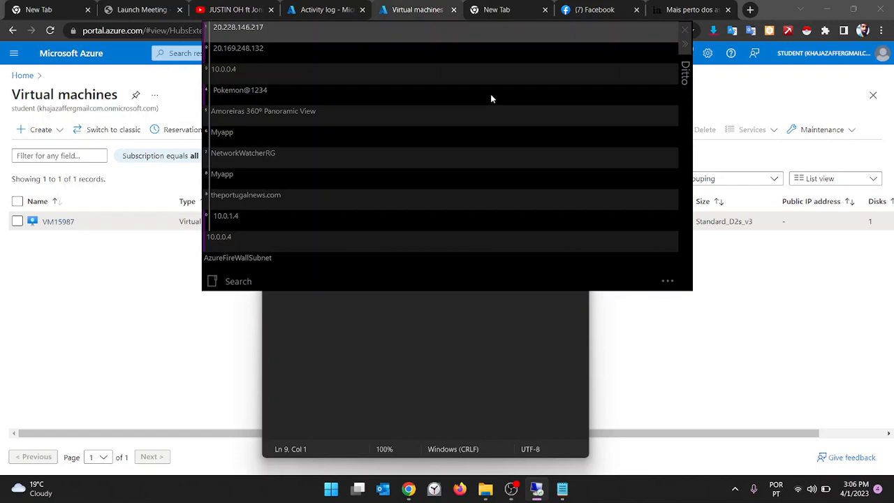
{"action": "key", "text": "Down"}
{"action": "key", "text": "Down"}
{"action": "key", "text": "Down"}
{"action": "key", "text": "Return"}
{"action": "key", "text": "Return"}
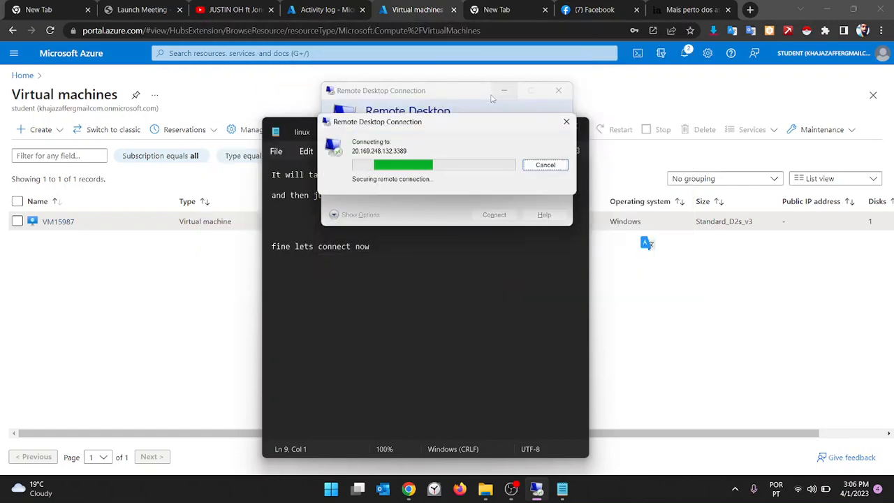
{"action": "key", "text": "Left"}
{"action": "key", "text": "Return"}
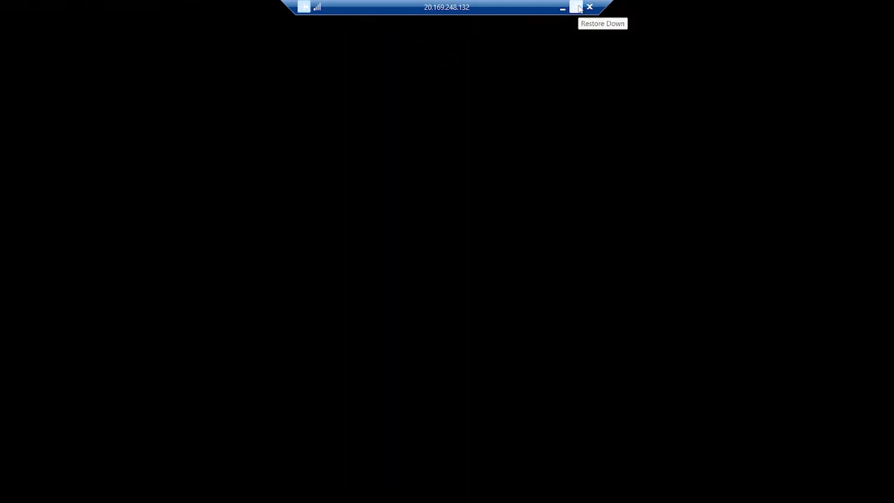
- Shrink the remote desktop session to a window and take the Azure portal from the activity log to its home page
{"action": "left_click", "coordinate": [579, 7]}
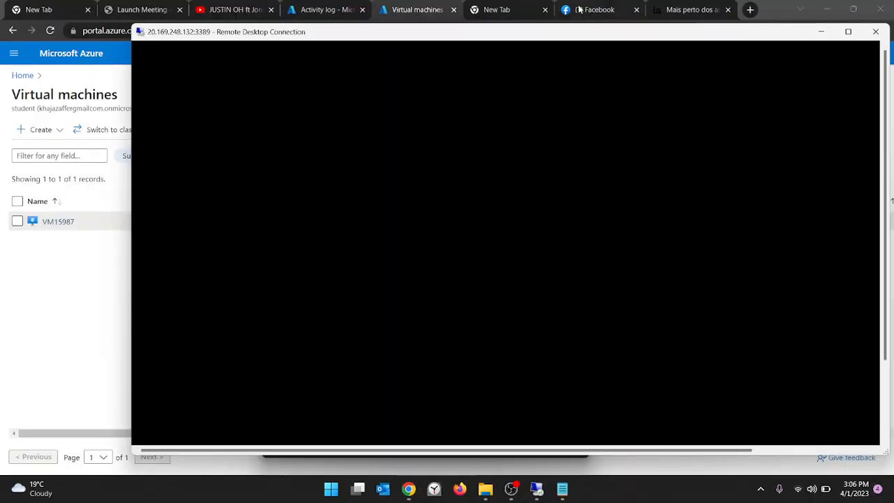
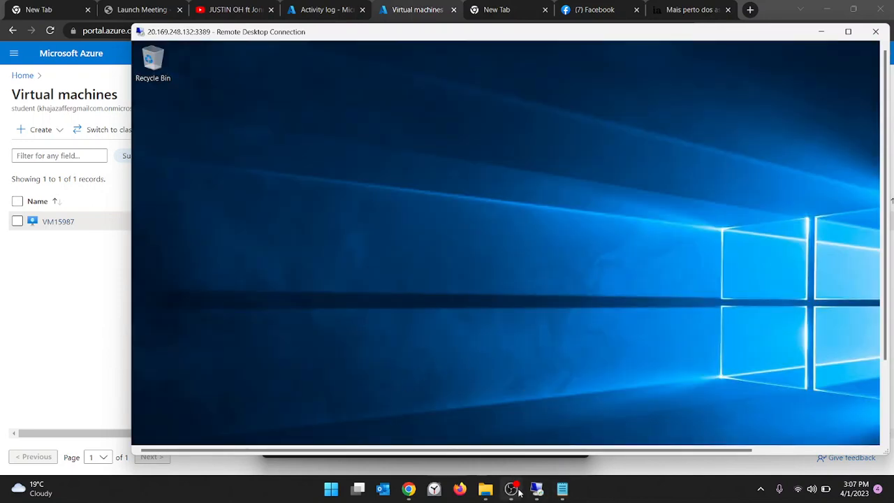
{"action": "mouse_move", "coordinate": [542, 492]}
{"action": "left_click", "coordinate": [56, 289]}
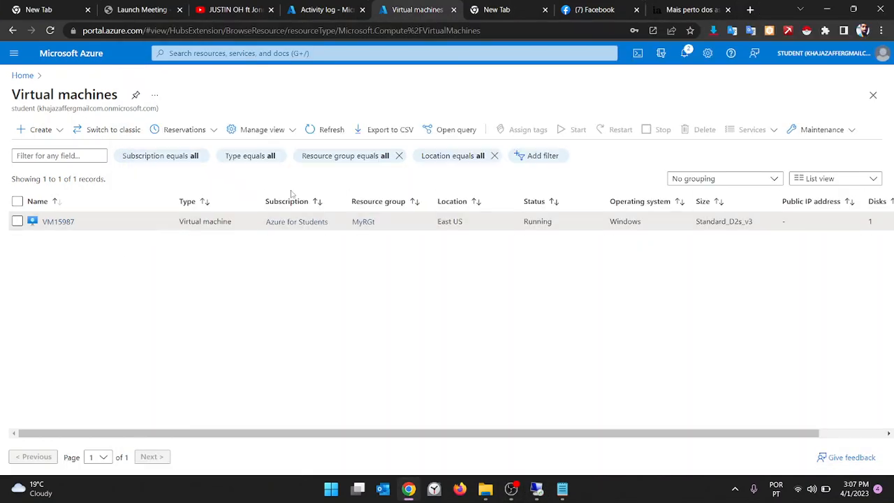
{"action": "left_click", "coordinate": [307, 9]}
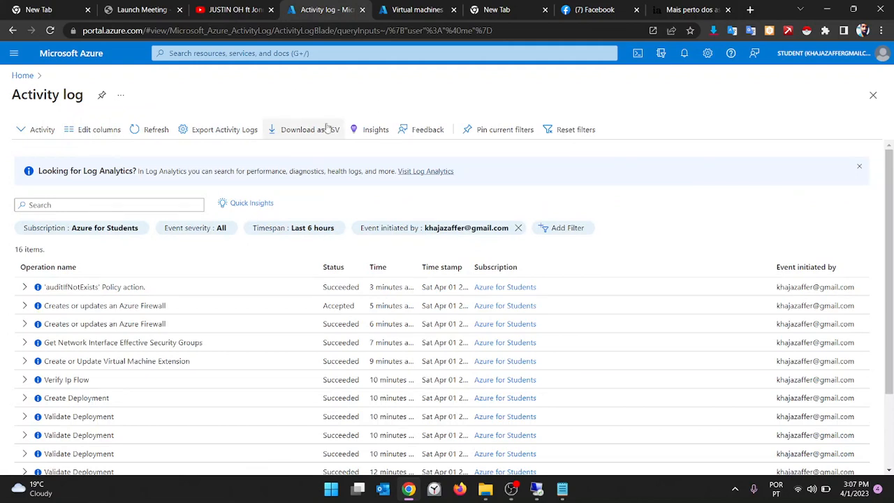
{"action": "left_click", "coordinate": [22, 74]}
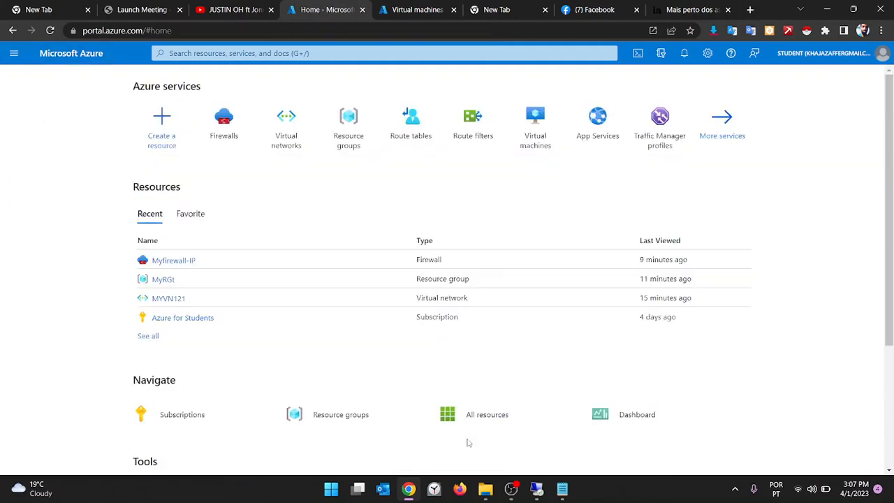
- Bring the remote desktop session back to full screen and allow the PC to be discoverable on the network
{"action": "left_click", "coordinate": [537, 489]}
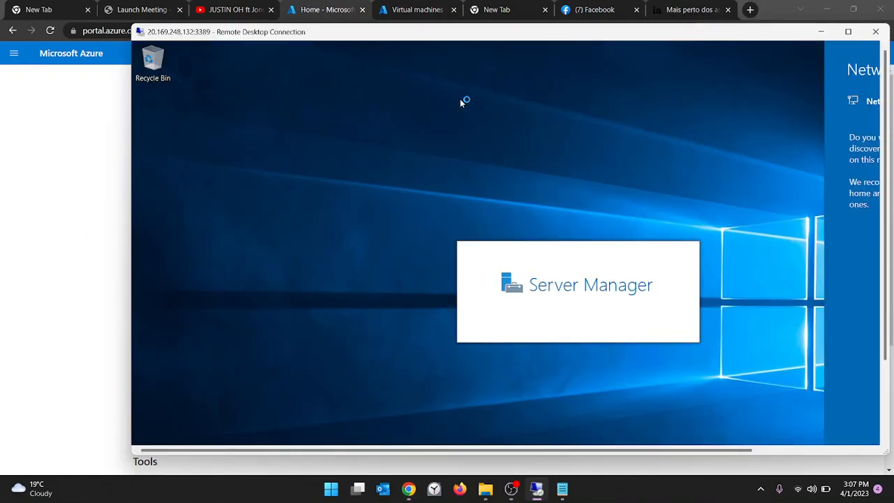
{"action": "double_click", "coordinate": [560, 37]}
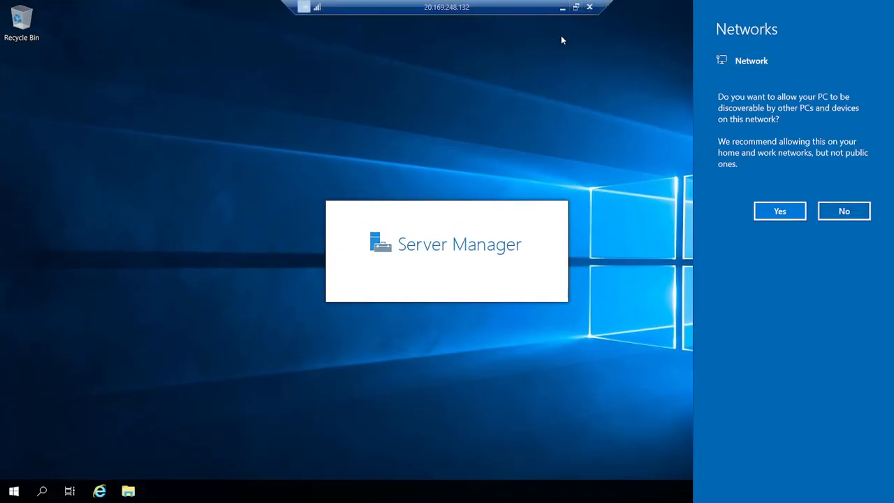
{"action": "left_click", "coordinate": [780, 211]}
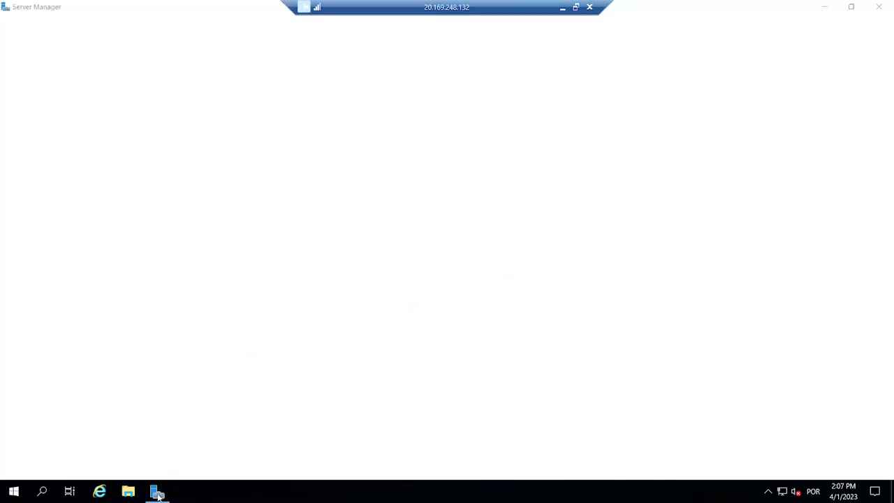
- Dismiss the Windows Admin Center message in Server Manager and open the local server's properties
{"action": "mouse_move", "coordinate": [158, 494]}
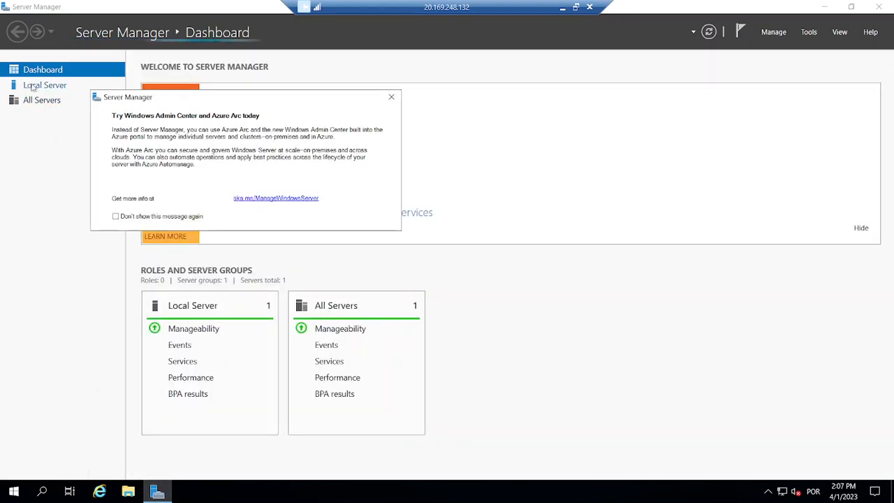
{"action": "left_click", "coordinate": [391, 97]}
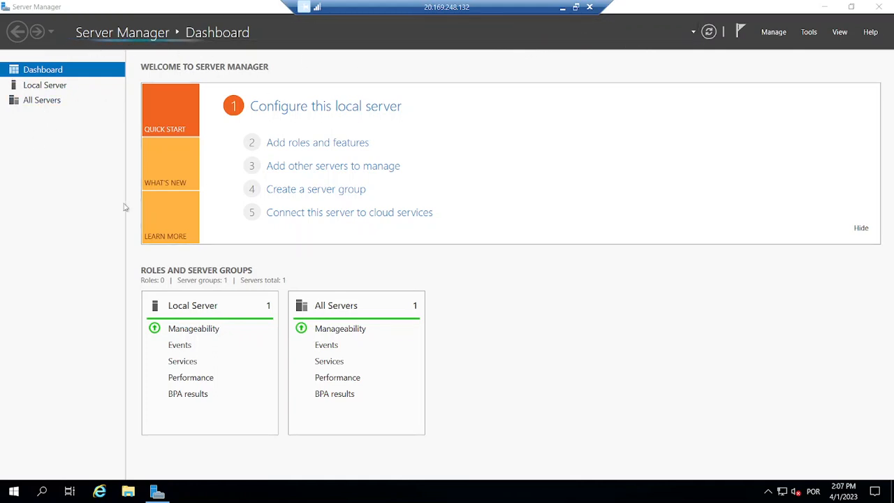
{"action": "left_click", "coordinate": [45, 86]}
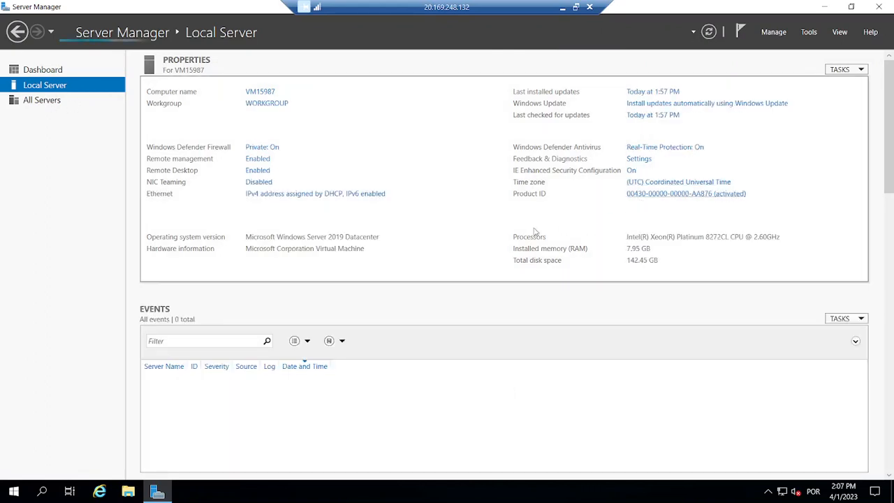
- Turn off IE Enhanced Security Configuration for both Administrators and Users and apply the change
{"action": "left_click", "coordinate": [631, 171]}
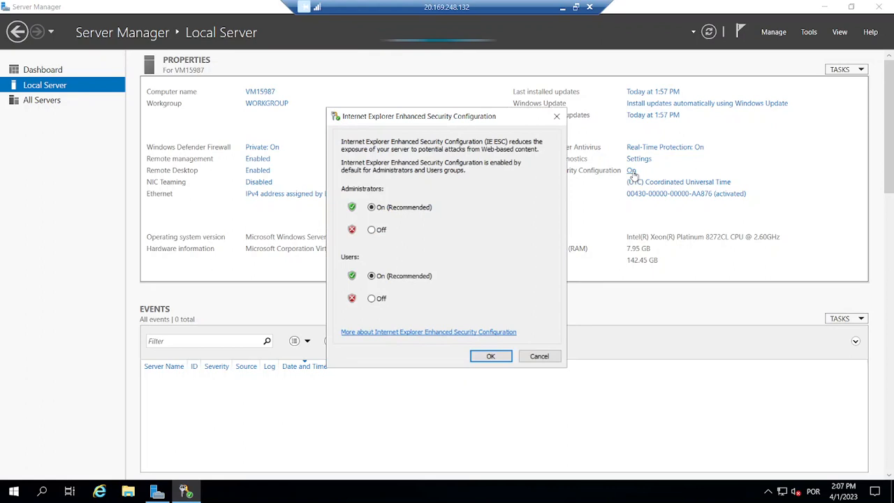
{"action": "left_click", "coordinate": [372, 229]}
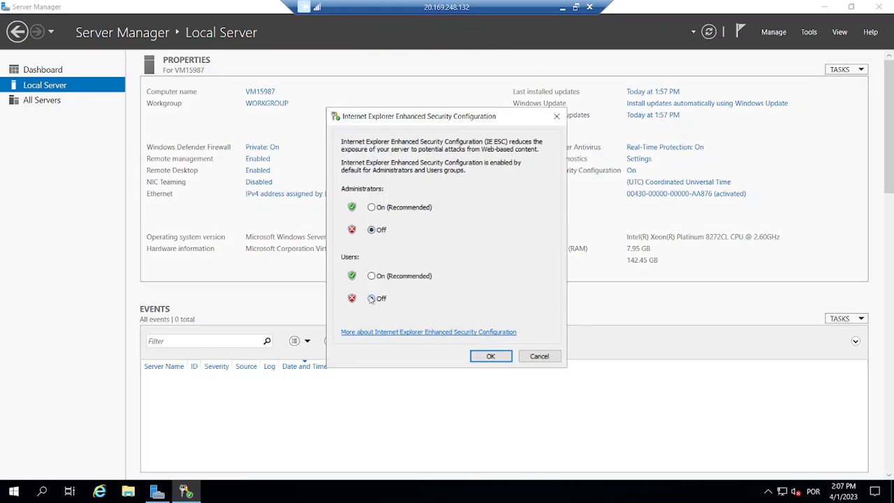
{"action": "left_click", "coordinate": [372, 299]}
{"action": "left_click", "coordinate": [494, 357]}
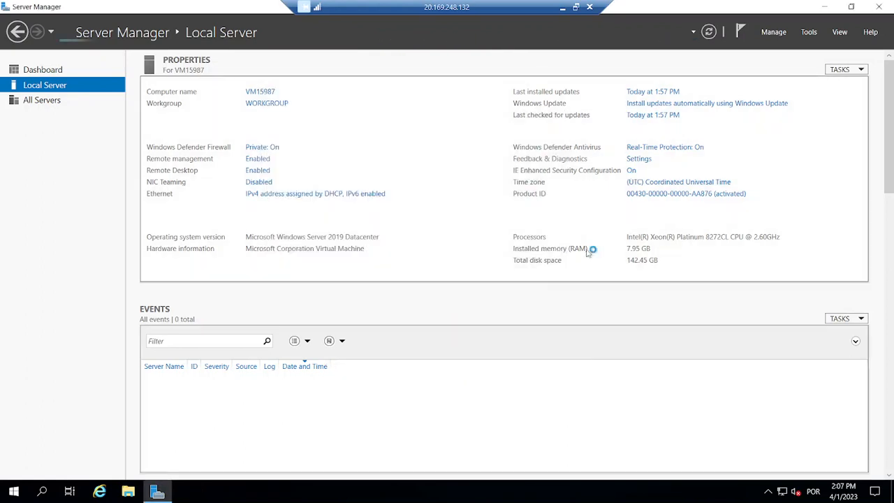
- Reconfirm IE Enhanced Security Configuration as off for Administrators and Users, and reload the local server's properties to check the setting
{"action": "left_click", "coordinate": [630, 171]}
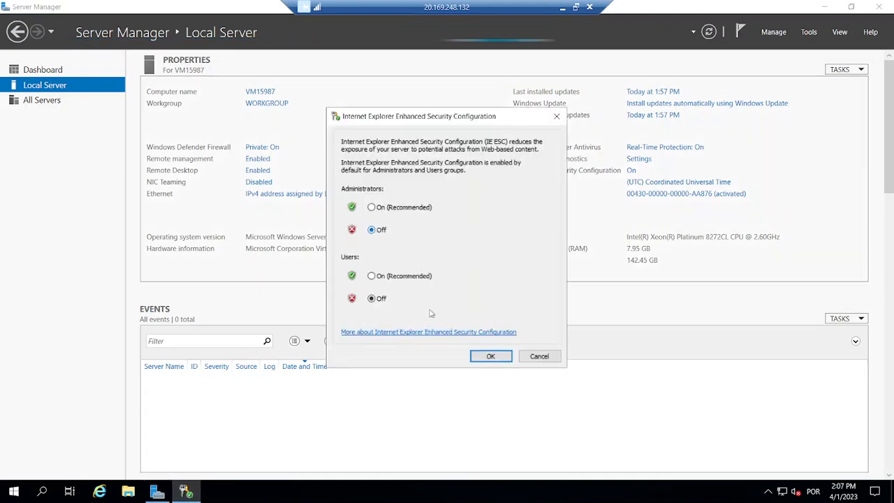
{"action": "left_click", "coordinate": [494, 357]}
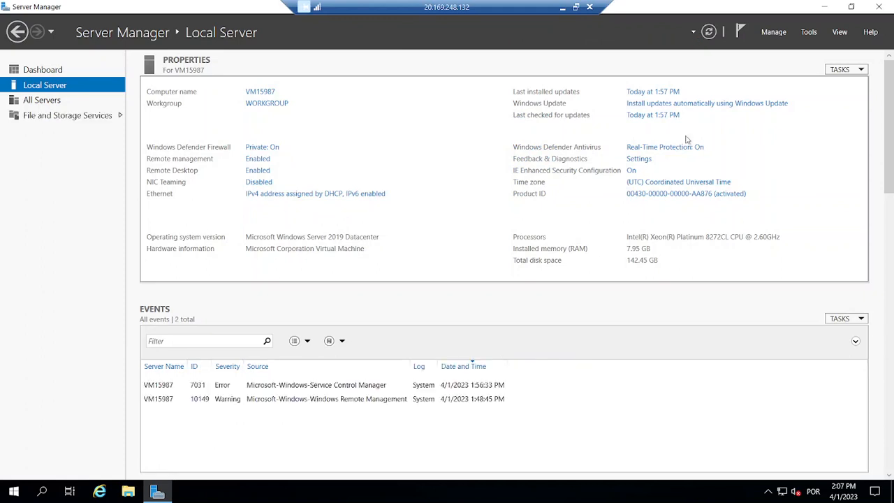
{"action": "left_click", "coordinate": [31, 100]}
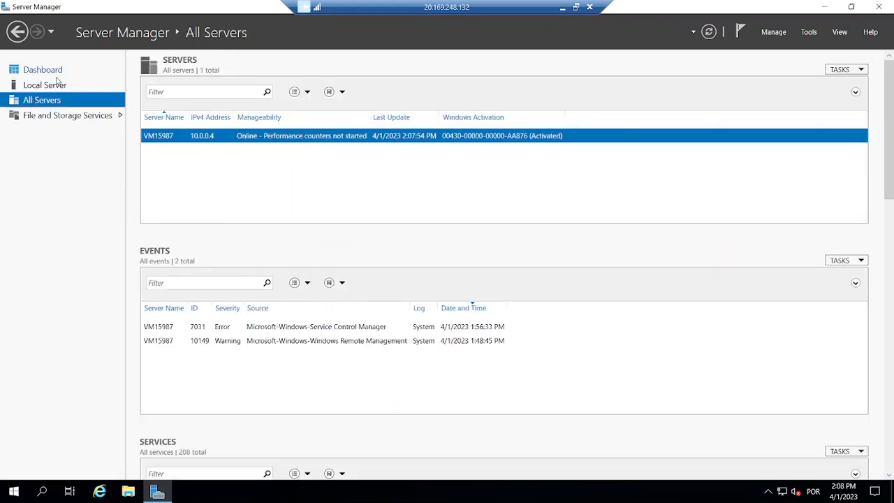
{"action": "left_click", "coordinate": [55, 74]}
{"action": "left_click", "coordinate": [57, 83]}
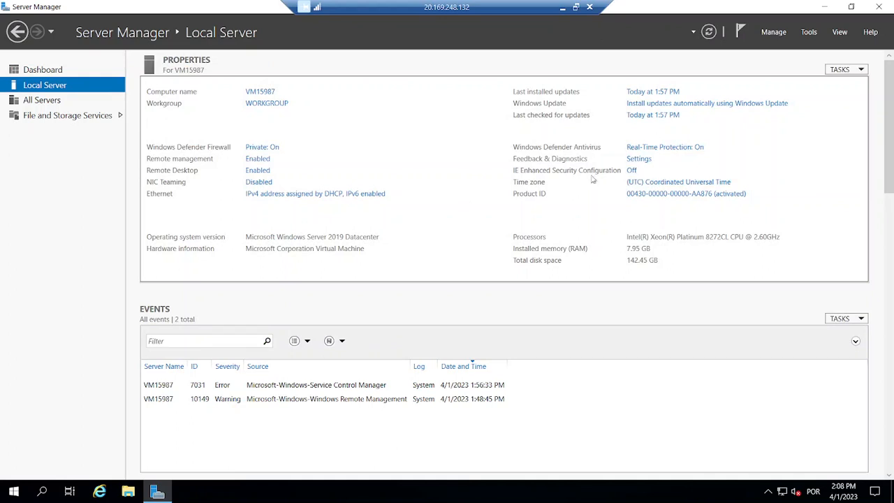
- Minimize Server Manager, open Internet Explorer and postpone its initial setup
{"action": "left_click", "coordinate": [823, 7]}
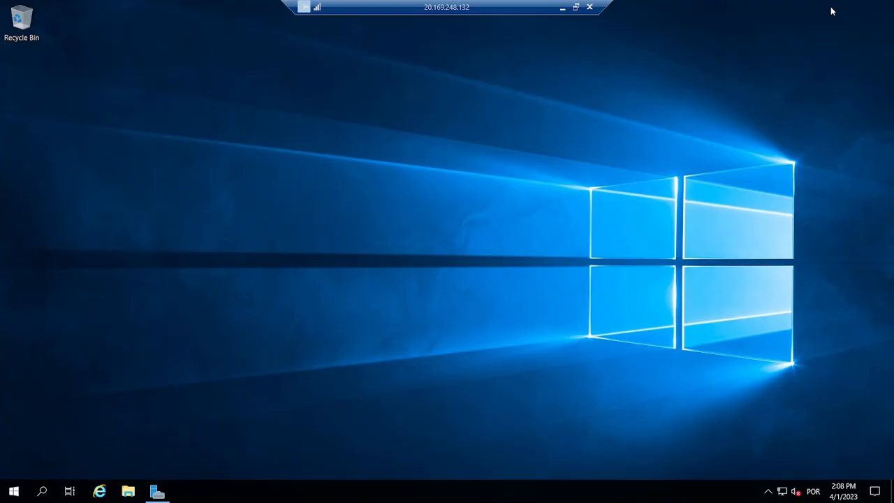
{"action": "left_click", "coordinate": [93, 493]}
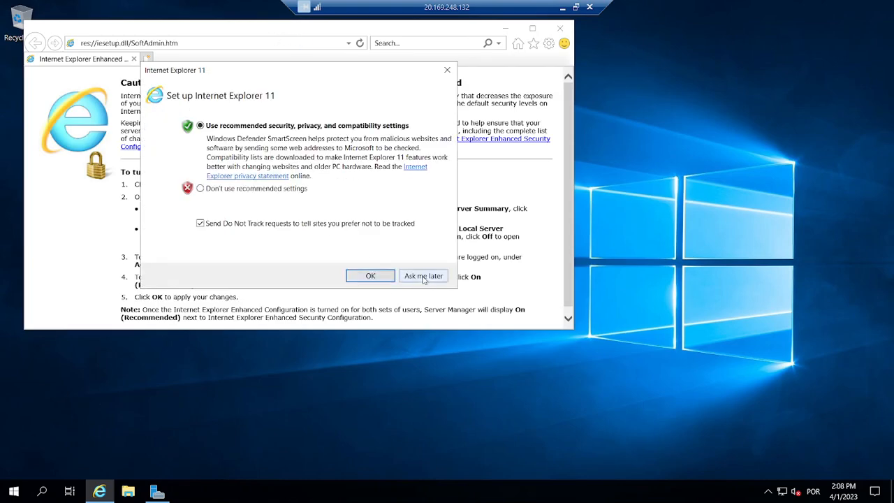
{"action": "left_click", "coordinate": [423, 277]}
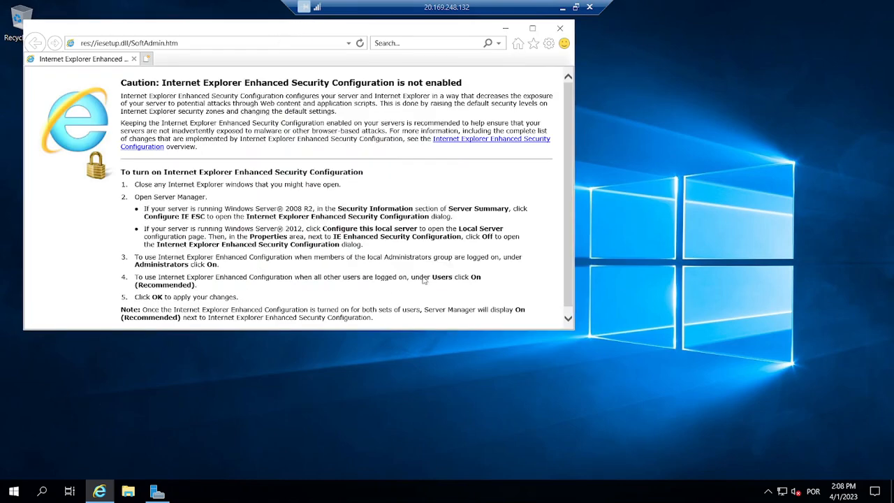
- Search the web for "goo" from Internet Explorer's address bar
{"action": "left_click", "coordinate": [180, 44]}
{"action": "type", "text": "goog"}
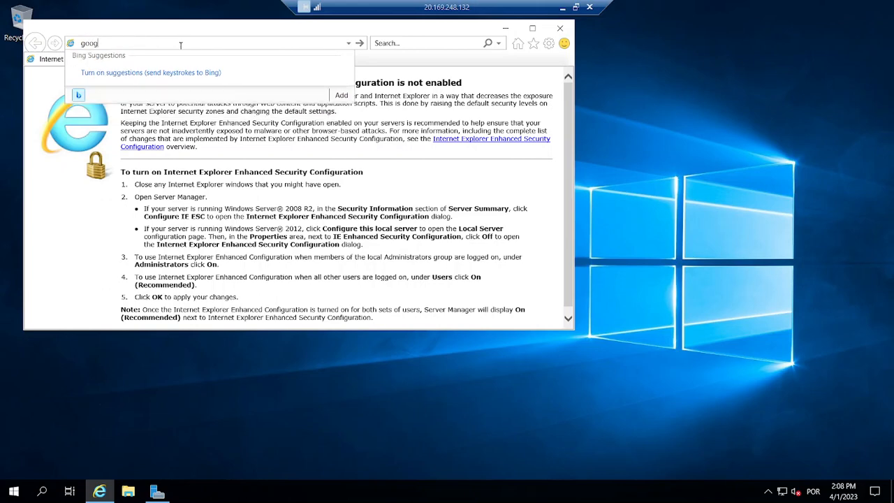
{"action": "key", "text": "BackSpace"}
{"action": "key", "text": "BackSpace"}
{"action": "key", "text": "BackSpace"}
{"action": "type", "text": "goo"}
{"action": "key", "text": "Return"}
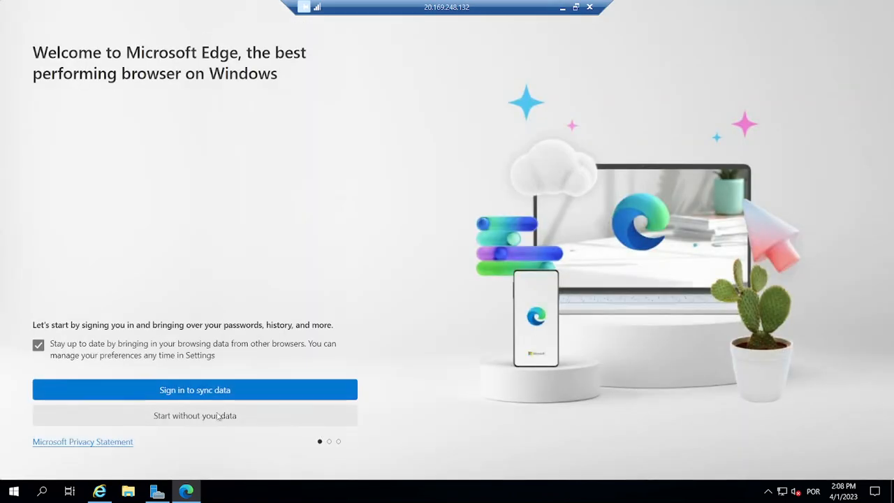
- Get through Microsoft Edge's first-run setup without signing in or importing Google browsing data
{"action": "left_click", "coordinate": [194, 416]}
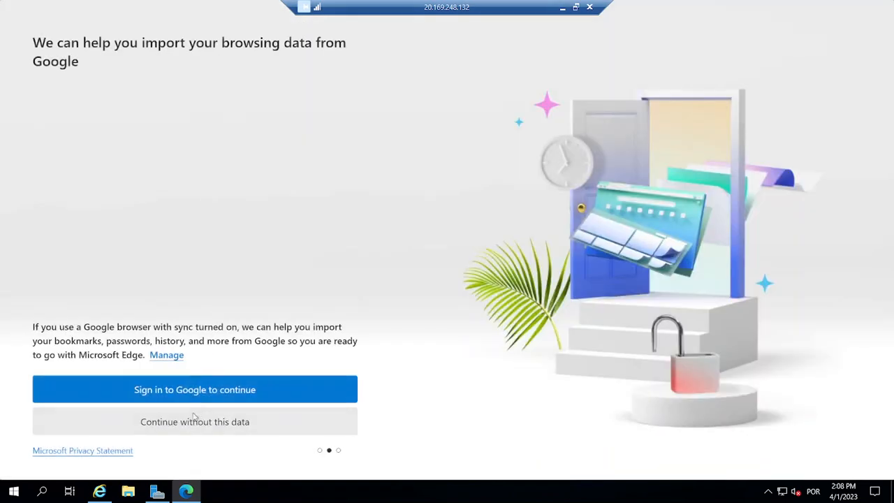
{"action": "left_click", "coordinate": [175, 421]}
{"action": "left_click", "coordinate": [106, 422]}
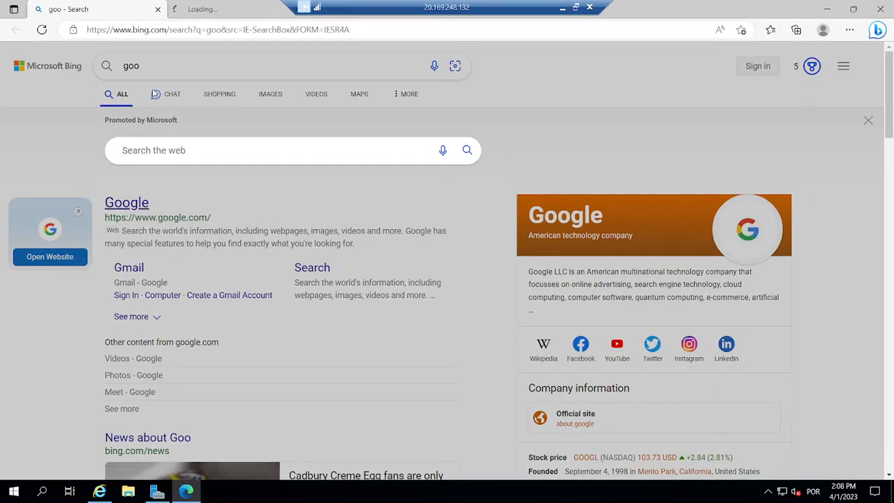
- Load bbc.com in the browser tab showing the search results
{"action": "left_click", "coordinate": [214, 29]}
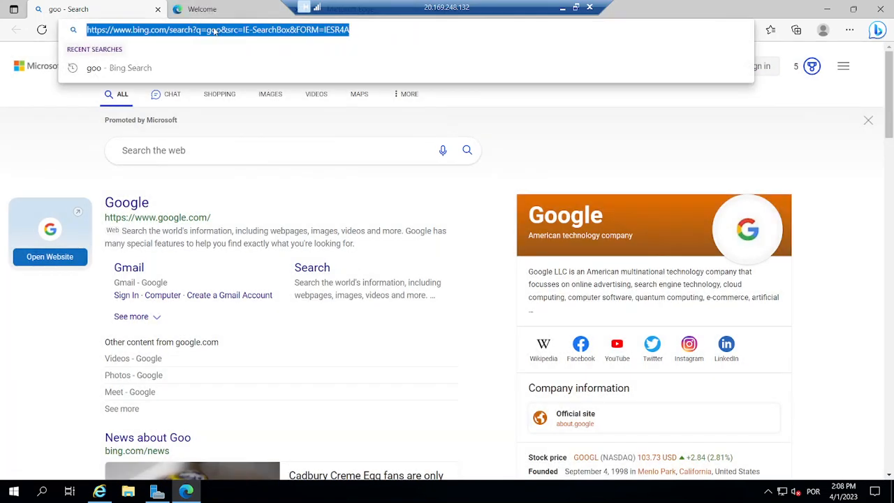
{"action": "type", "text": "bbc"}
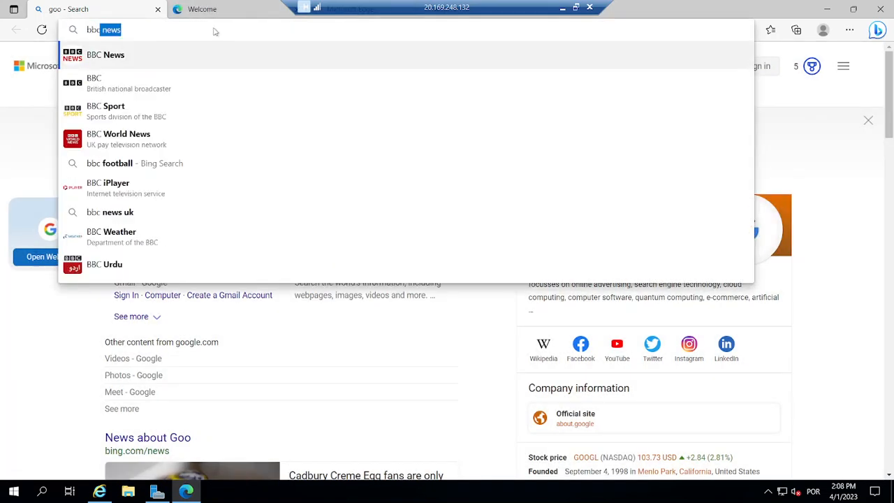
{"action": "type", "text": ".co"}
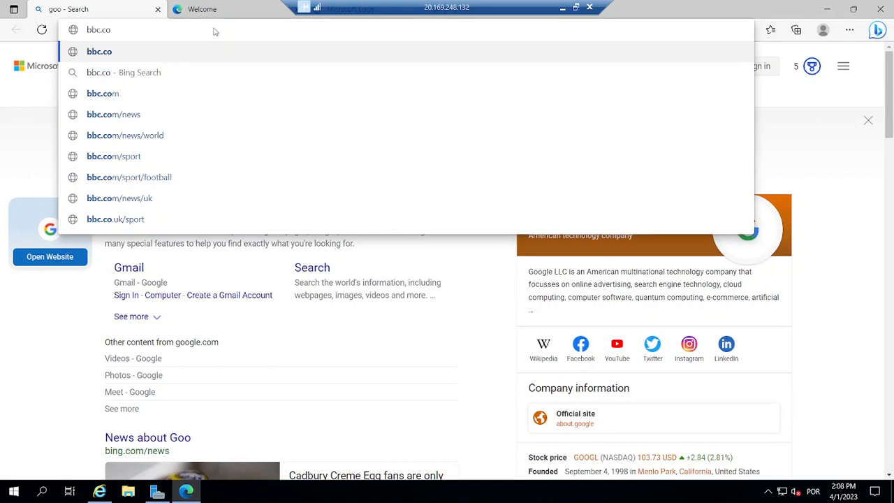
{"action": "type", "text": "m"}
{"action": "key", "text": "Return"}
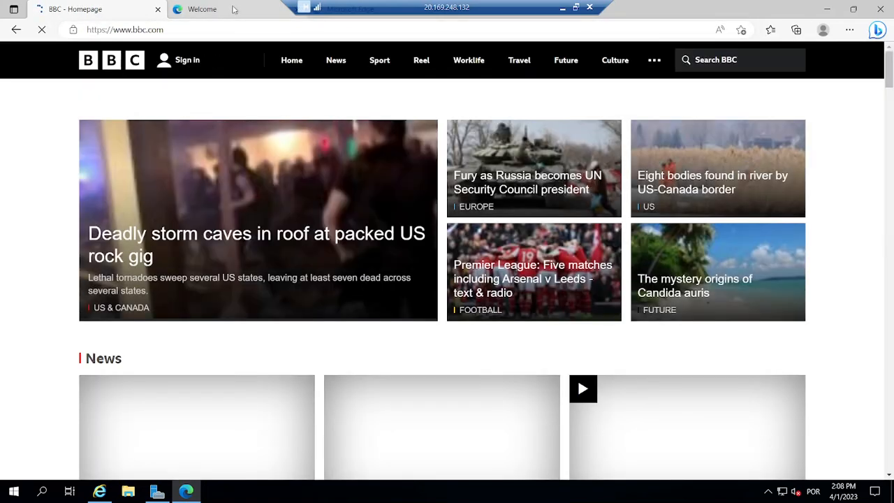
- Load theportugalnews.com in the browser's Welcome tab
{"action": "left_click", "coordinate": [234, 9]}
{"action": "left_click", "coordinate": [209, 25]}
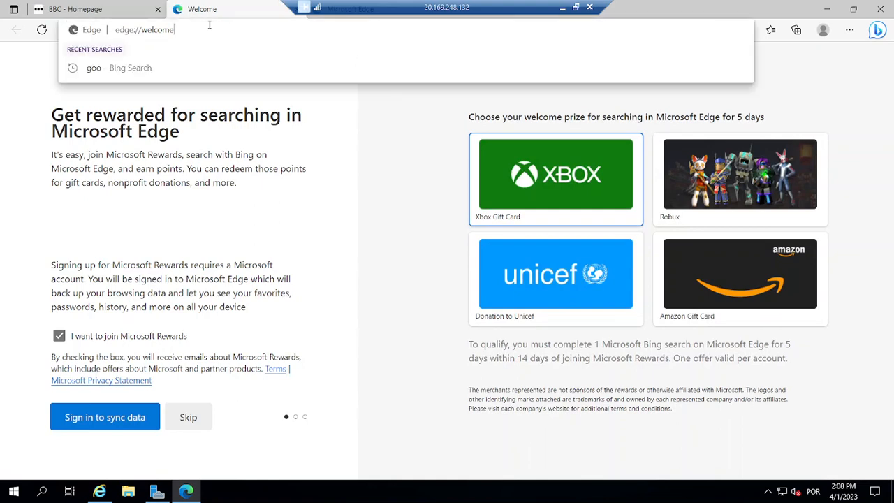
{"action": "type", "text": "thepor"}
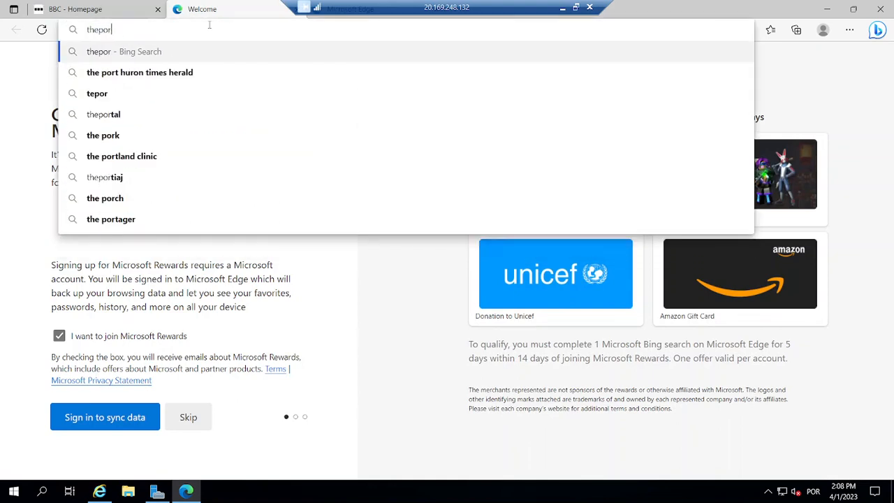
{"action": "type", "text": "tugalnews.com"}
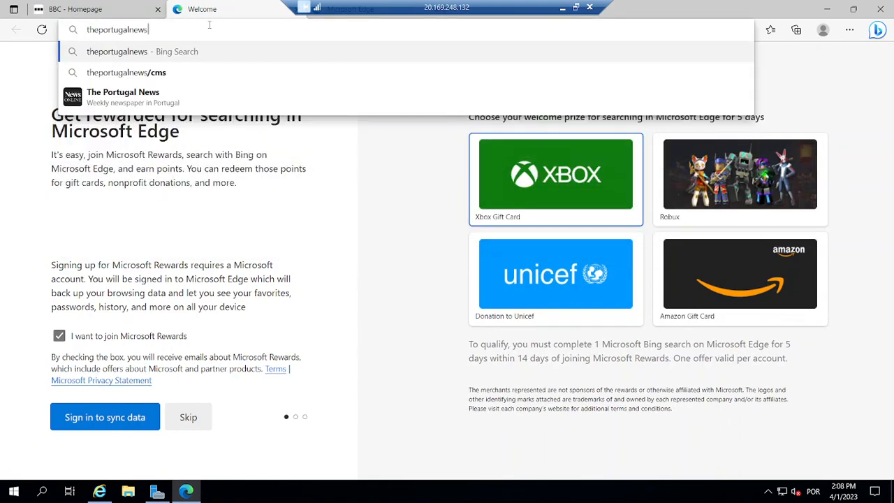
{"action": "key", "text": "Return"}
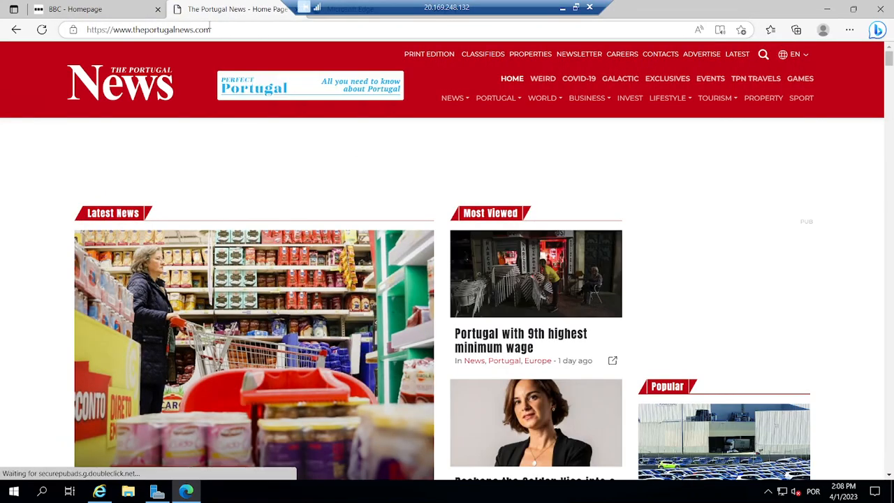
- Look through The Portugal News and BBC home pages to check whether the virtual machine can reach both websites
{"action": "scroll", "coordinate": [203, 184], "scroll_direction": "down", "scroll_amount": 7}
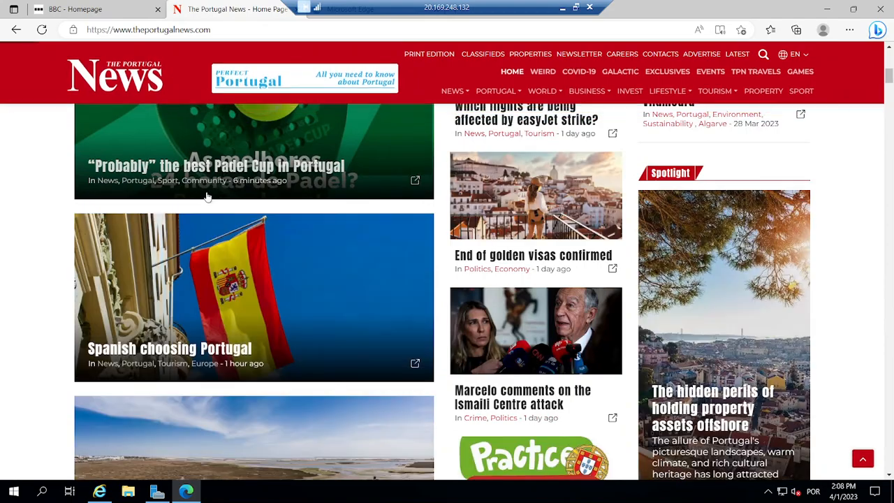
{"action": "scroll", "coordinate": [207, 196], "scroll_direction": "up", "scroll_amount": 6}
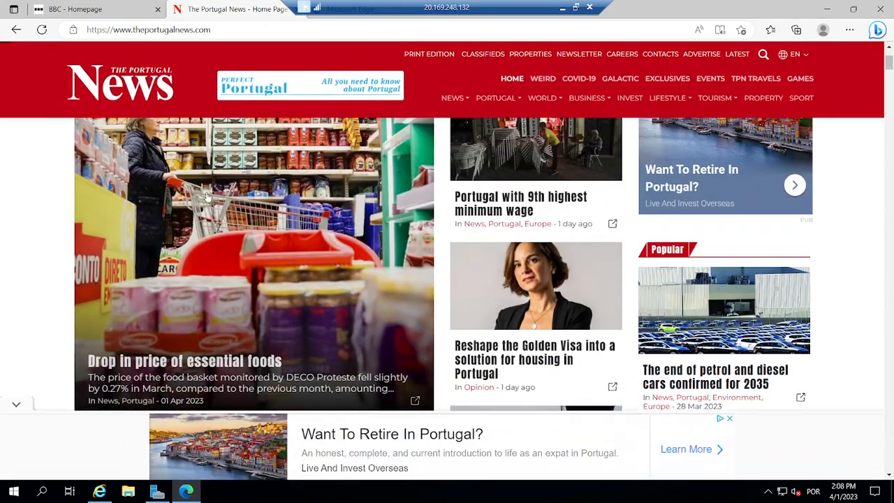
{"action": "scroll", "coordinate": [207, 197], "scroll_direction": "down", "scroll_amount": 2}
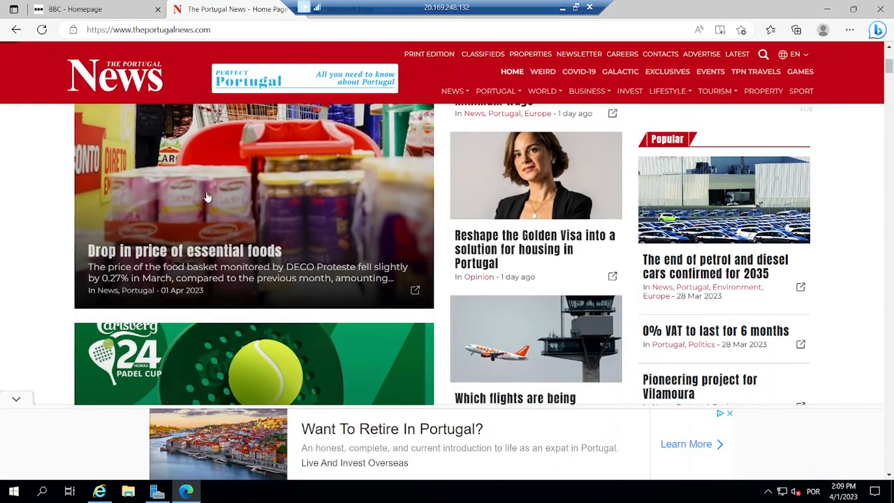
{"action": "scroll", "coordinate": [207, 196], "scroll_direction": "up", "scroll_amount": 4}
{"action": "left_click", "coordinate": [107, 7]}
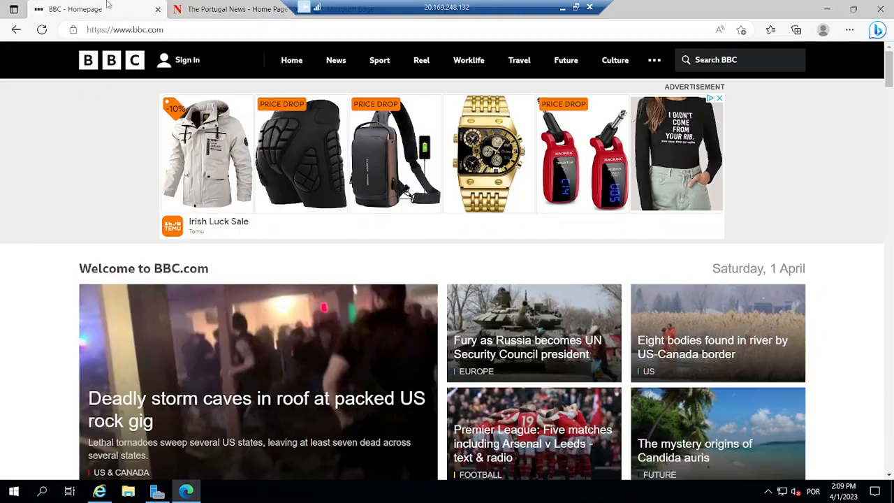
{"action": "scroll", "coordinate": [235, 185], "scroll_direction": "down", "scroll_amount": 5}
{"action": "scroll", "coordinate": [235, 185], "scroll_direction": "up", "scroll_amount": 2}
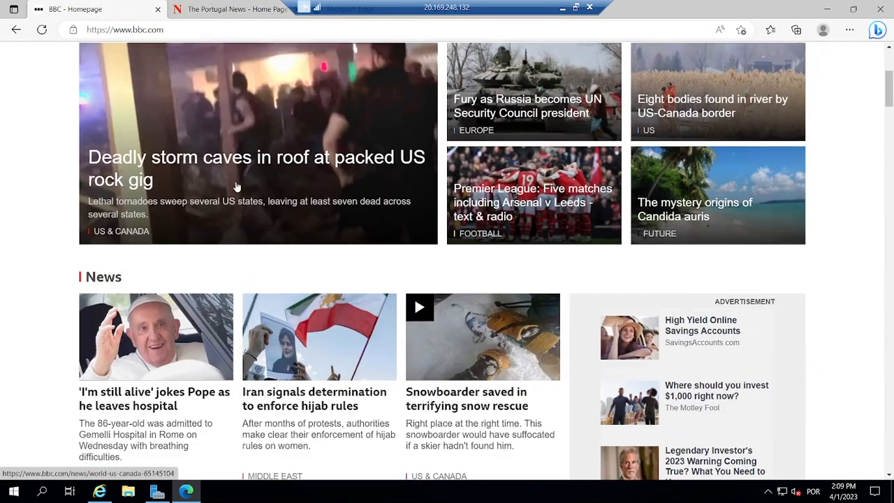
{"action": "scroll", "coordinate": [236, 186], "scroll_direction": "up", "scroll_amount": 1}
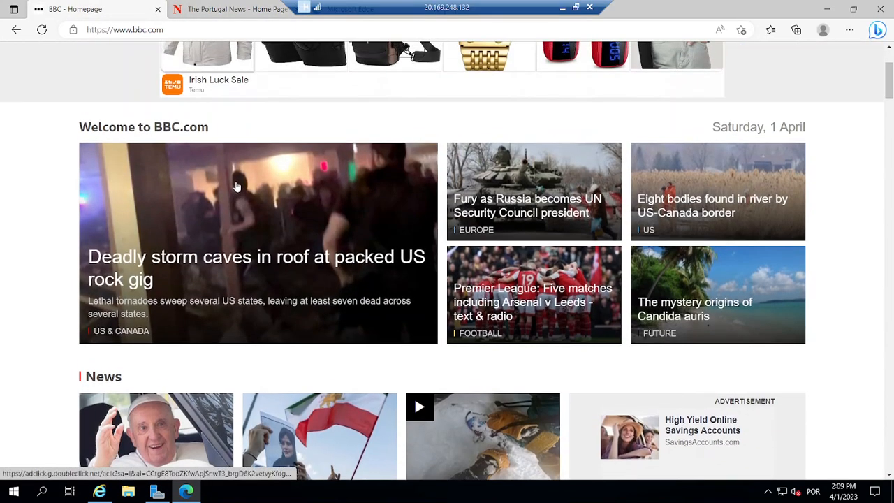
{"action": "scroll", "coordinate": [236, 186], "scroll_direction": "up", "scroll_amount": 2}
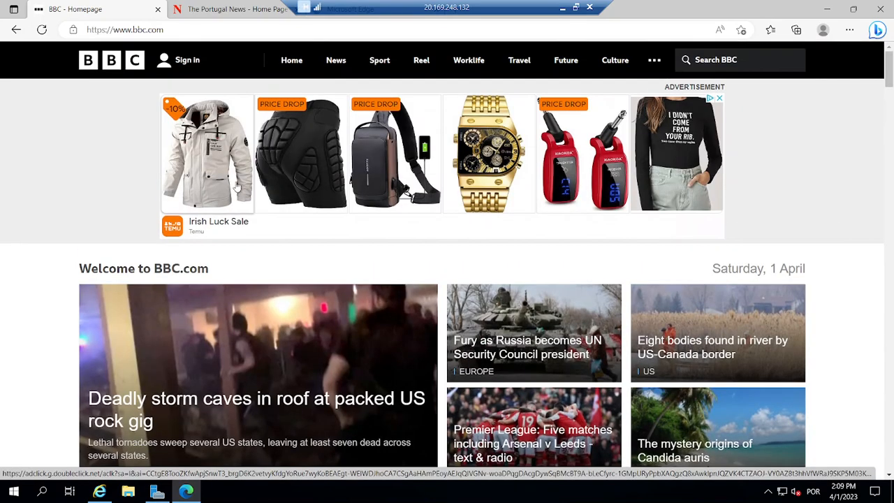
- Minimize Edge, close Internet Explorer and leave the full-screen remote session for the Azure portal's home page
{"action": "left_click", "coordinate": [826, 10]}
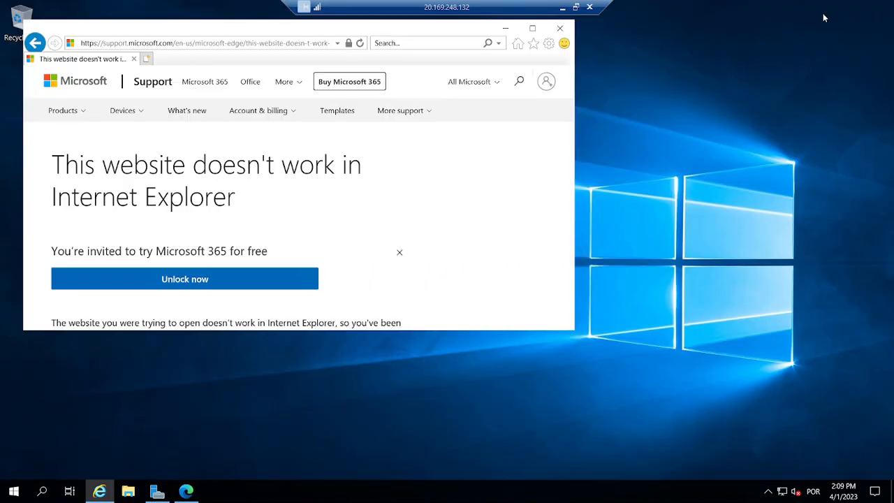
{"action": "left_click", "coordinate": [559, 28]}
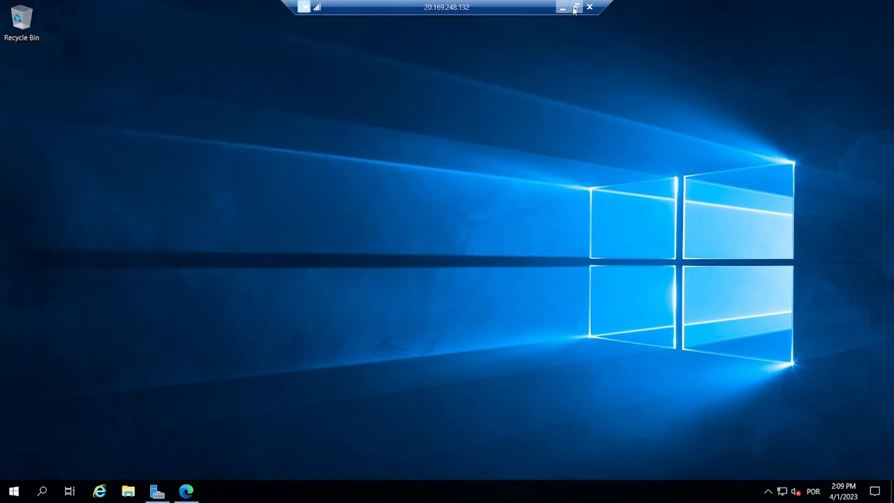
{"action": "left_click", "coordinate": [576, 8]}
{"action": "left_click", "coordinate": [1, 209]}
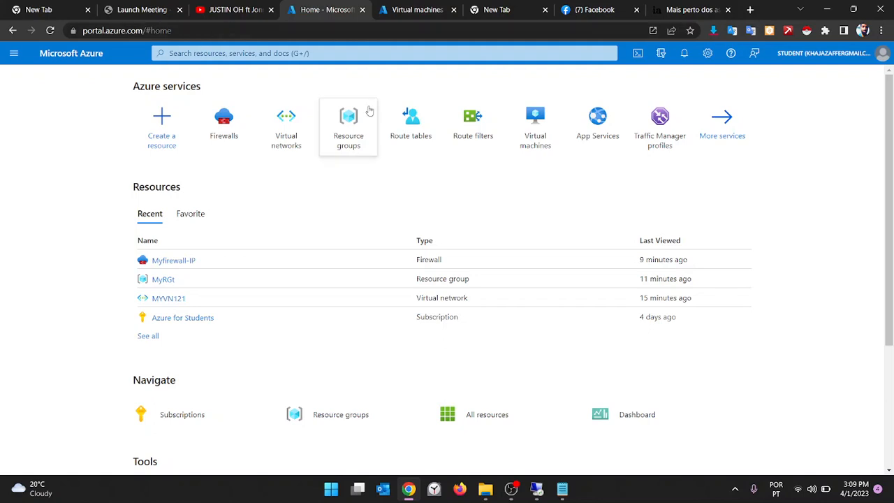
- Find the Route tables service in the Azure portal and open it
{"action": "left_click", "coordinate": [332, 52]}
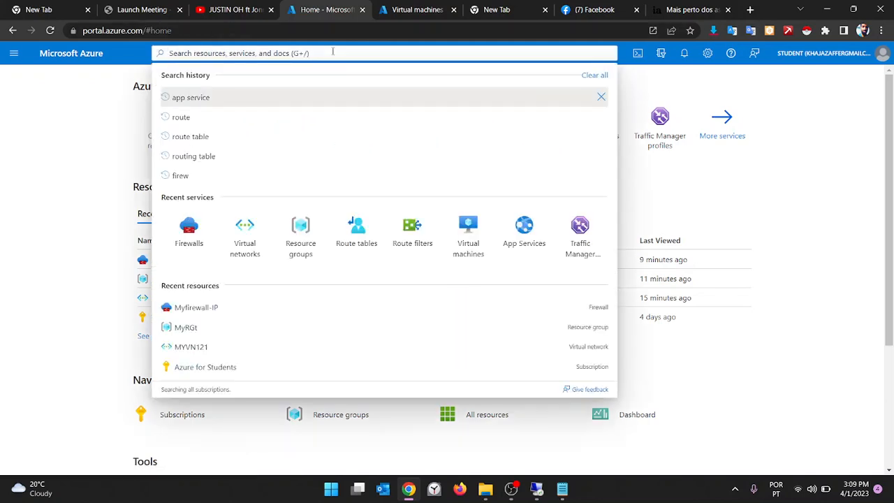
{"action": "type", "text": "route t"}
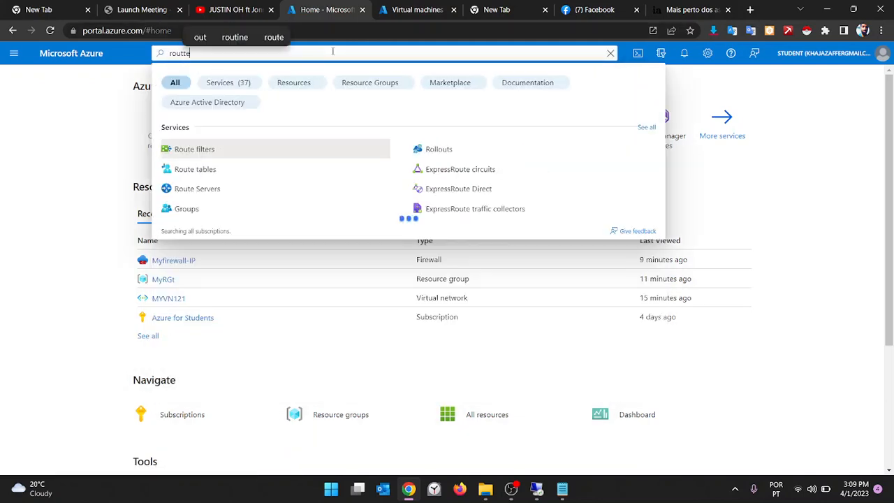
{"action": "type", "text": "ables"}
{"action": "key", "text": "Return"}
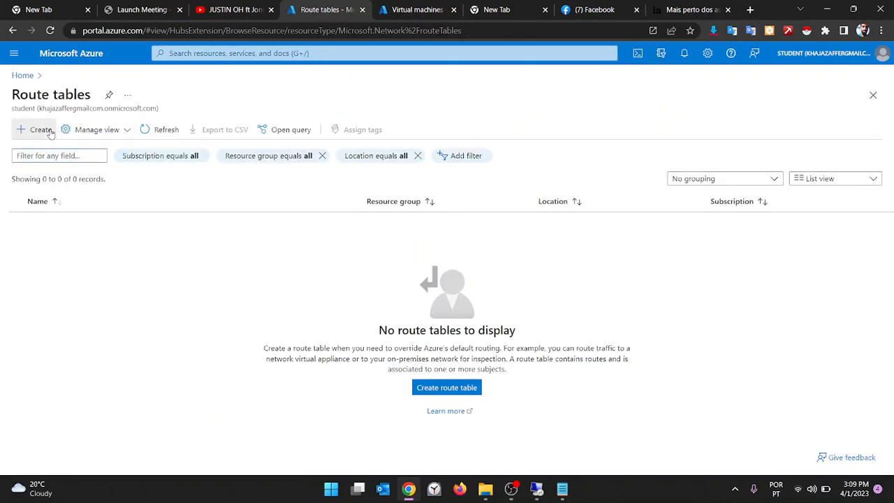
- Start a new route table in resource group MyRGt with the region set to East US
{"action": "left_click", "coordinate": [49, 133]}
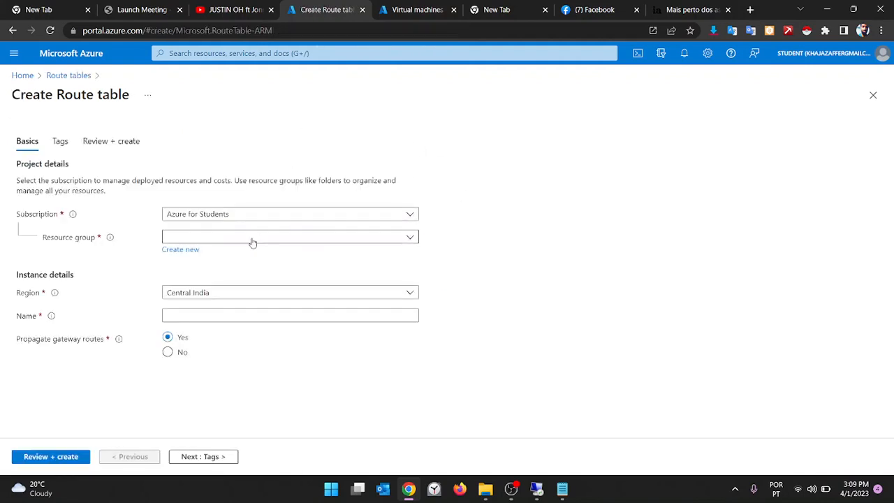
{"action": "left_click", "coordinate": [259, 242]}
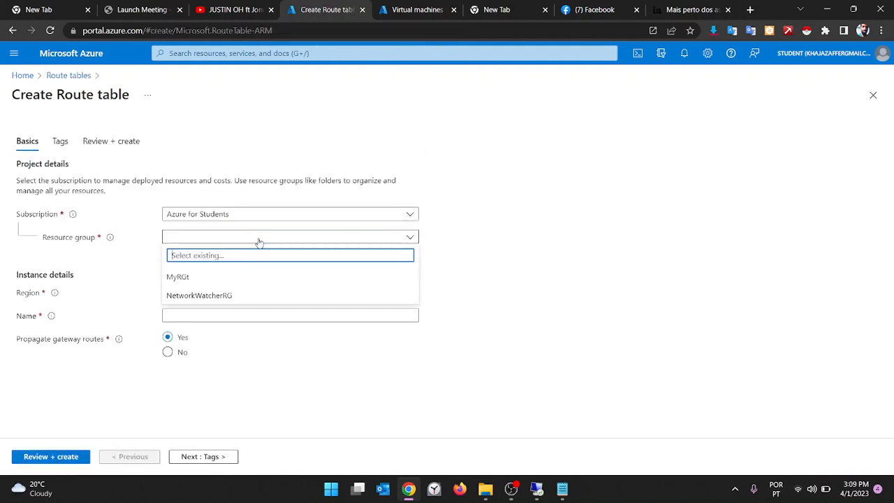
{"action": "left_click", "coordinate": [181, 280]}
{"action": "left_click", "coordinate": [214, 294]}
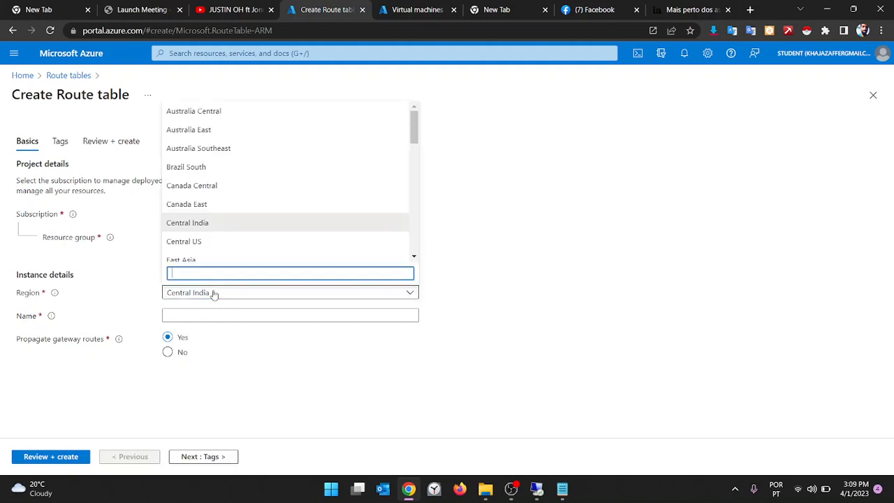
{"action": "scroll", "coordinate": [218, 252], "scroll_direction": "down", "scroll_amount": 2}
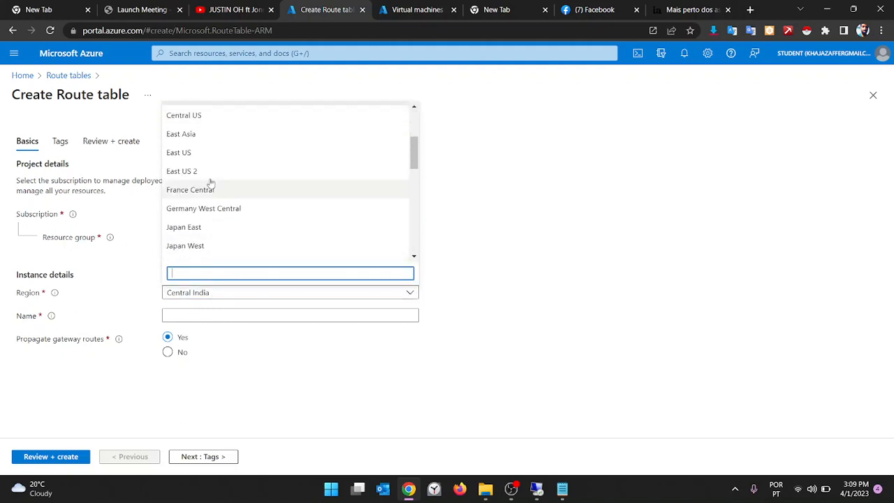
{"action": "left_click", "coordinate": [186, 153]}
- Name the route table createroutetable, then review and create it
{"action": "left_click", "coordinate": [184, 316]}
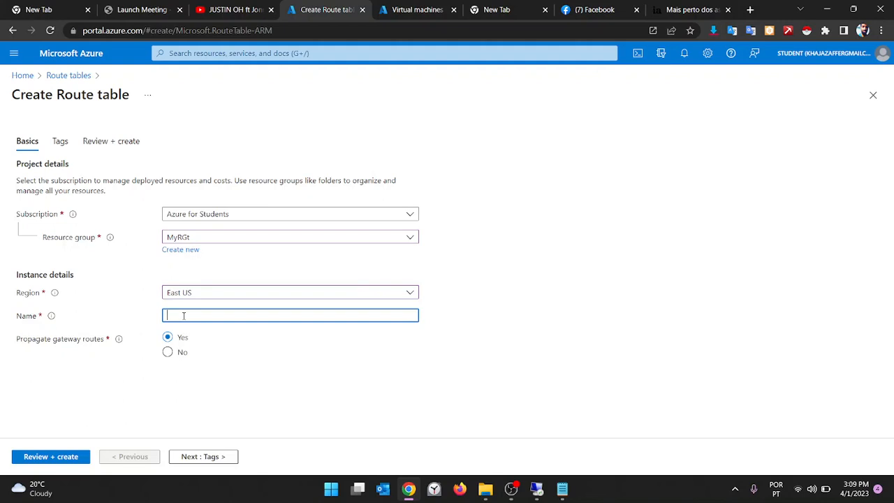
{"action": "type", "text": "createroute"}
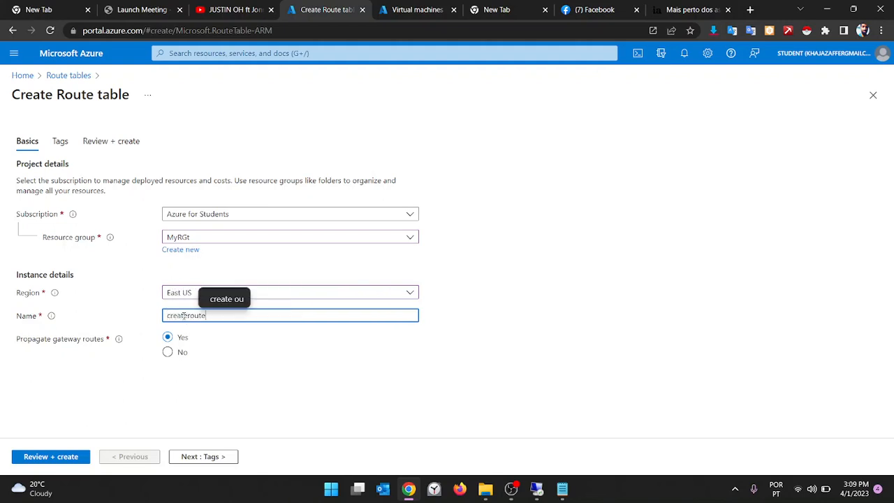
{"action": "type", "text": "t"}
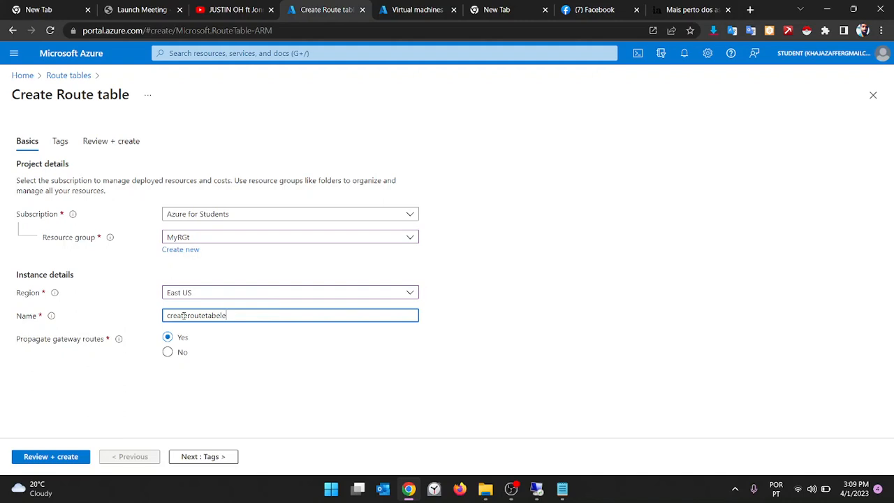
{"action": "type", "text": "abe"}
{"action": "key", "text": "BackSpace"}
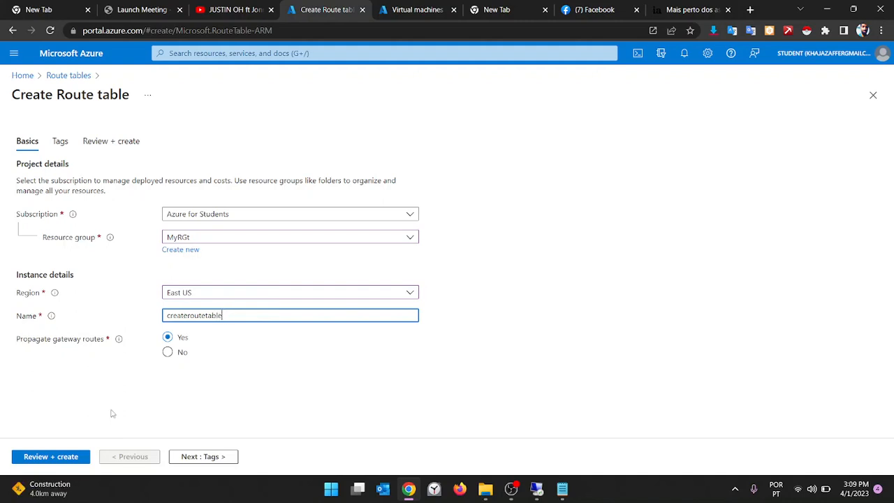
{"action": "left_click", "coordinate": [207, 457]}
{"action": "left_click", "coordinate": [42, 457]}
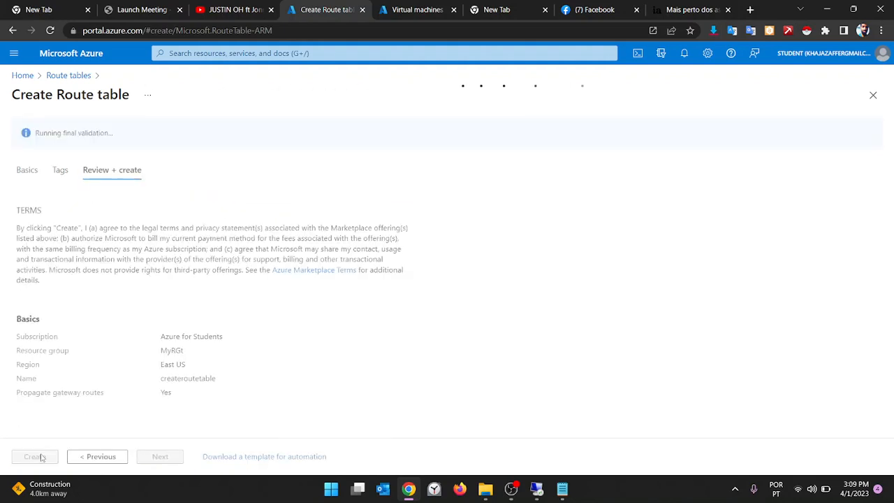
{"action": "left_click", "coordinate": [41, 457]}
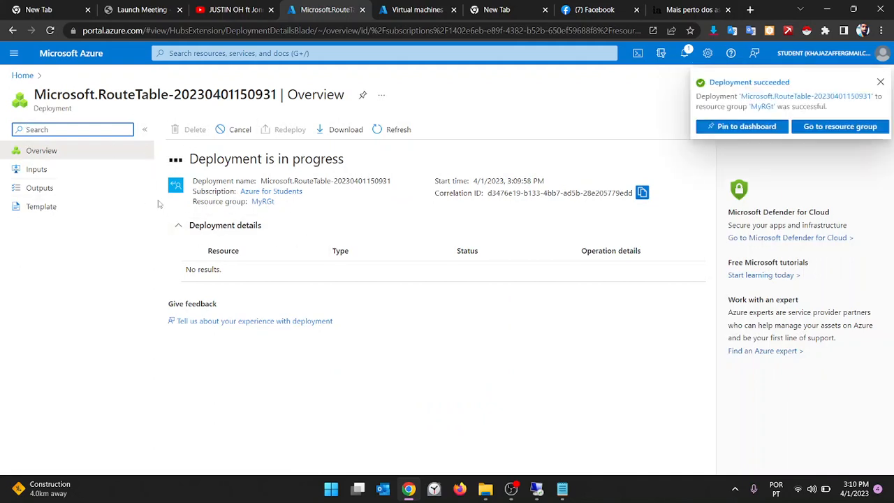
- Open the routes of the deployed createroutetable and start a new route named myroute_blocking
{"action": "left_click", "coordinate": [222, 272]}
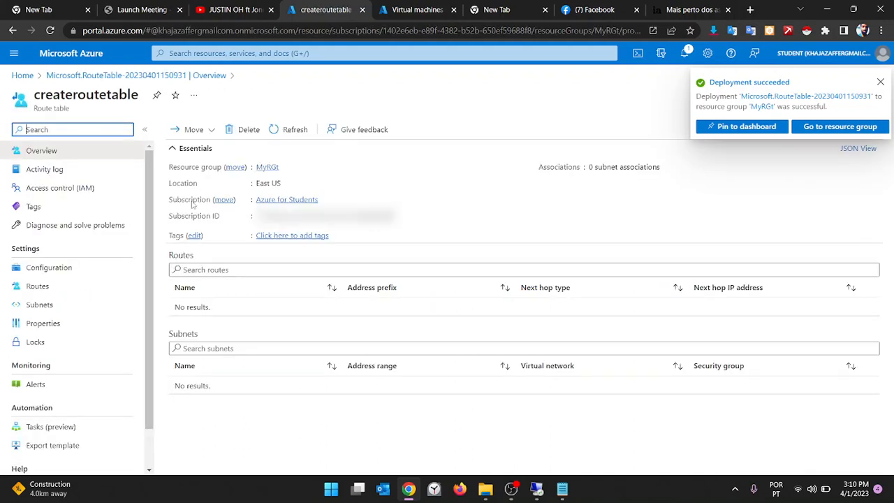
{"action": "left_click", "coordinate": [51, 266]}
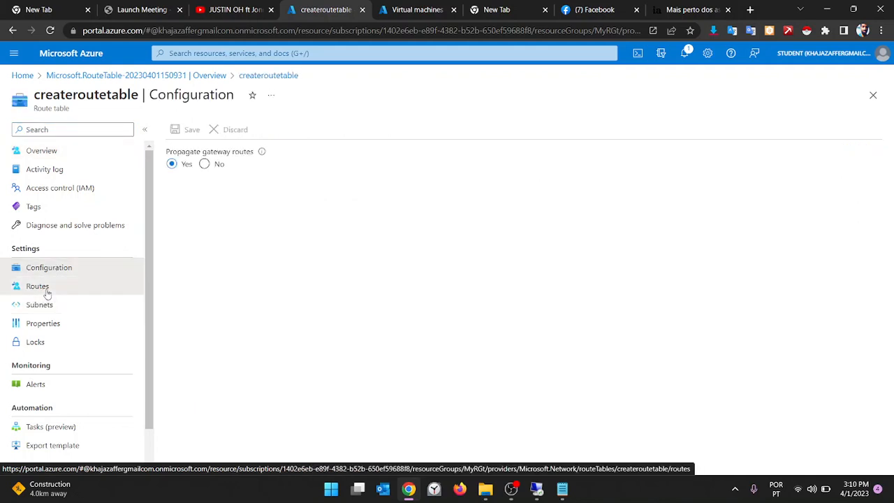
{"action": "left_click", "coordinate": [38, 287]}
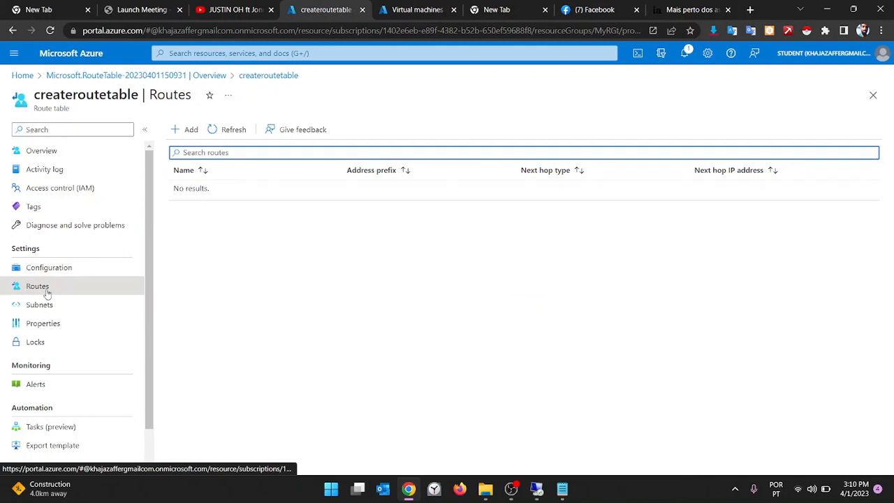
{"action": "left_click", "coordinate": [190, 129]}
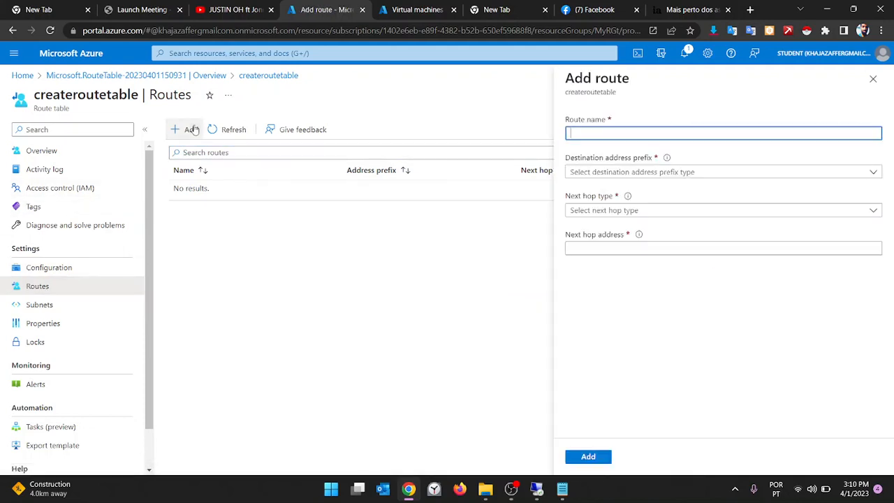
{"action": "type", "text": "myroute"}
{"action": "type", "text": "_blco"}
{"action": "type", "text": "locking"}
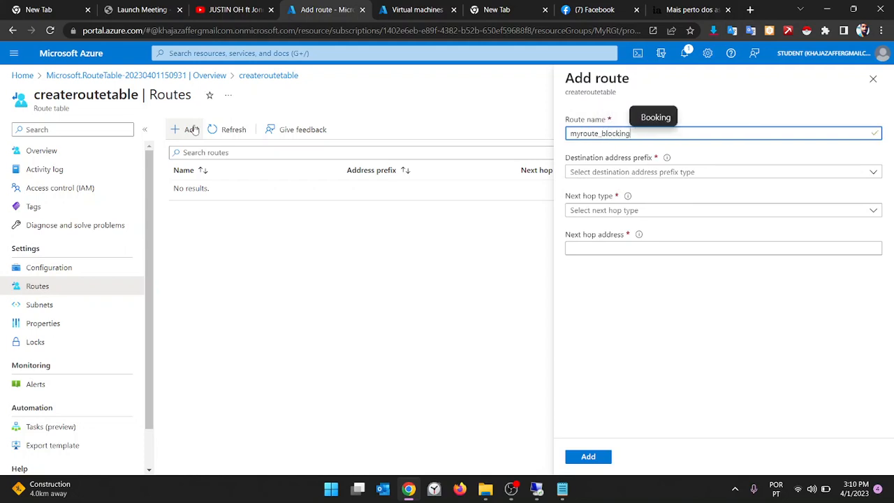
- Set the route's destination address prefix to IP Addresses with the range 0.0.0.0/0
{"action": "key", "text": "Tab"}
{"action": "key", "text": "Down"}
{"action": "key", "text": "Down"}
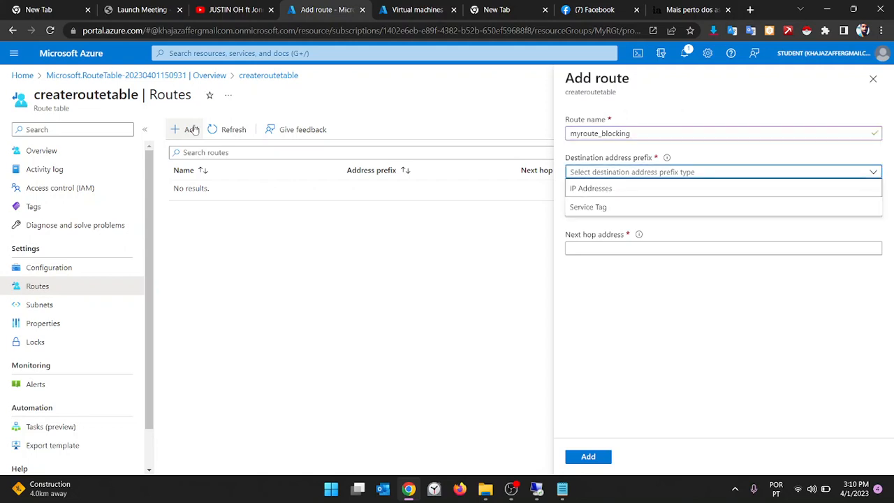
{"action": "key", "text": "Return"}
{"action": "key", "text": "Tab"}
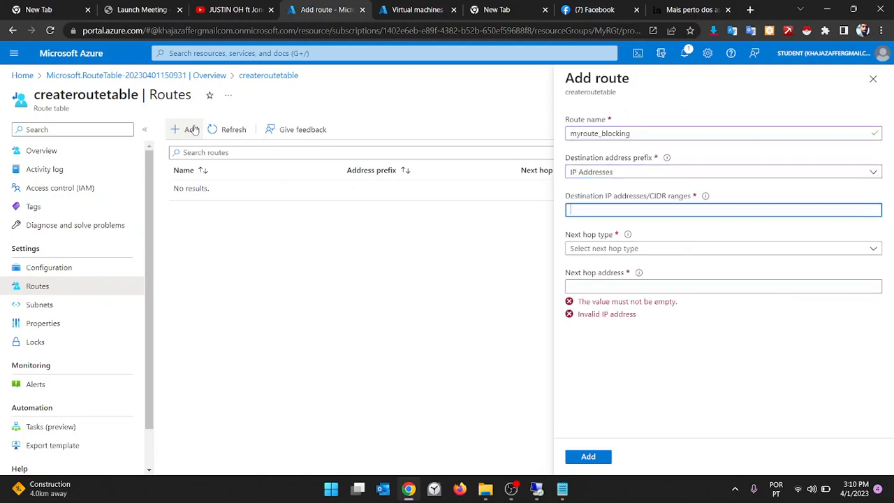
{"action": "type", "text": "0.0.0."}
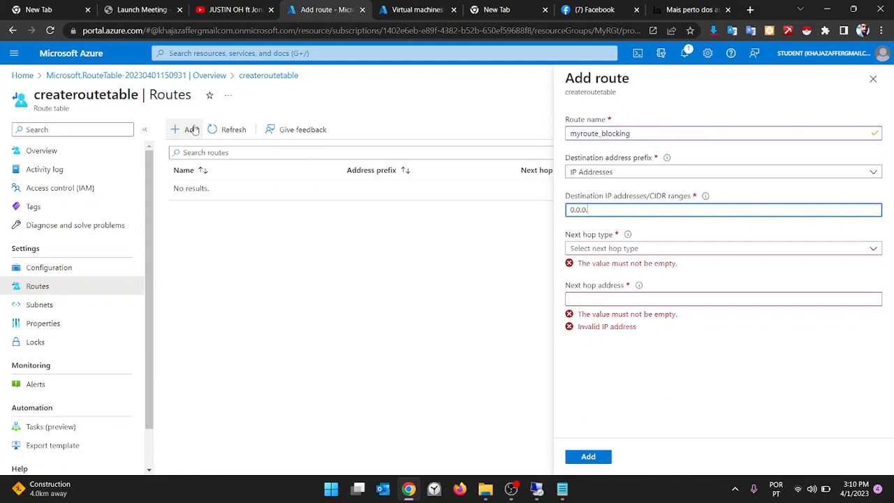
{"action": "type", "text": "0/0"}
{"action": "key", "text": "Tab"}
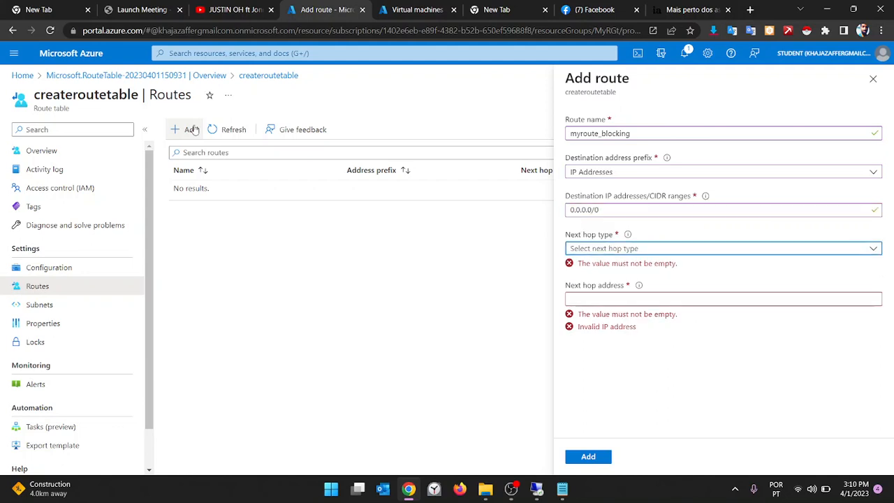
- Set the route's next hop type to Virtual appliance
{"action": "left_click", "coordinate": [615, 248]}
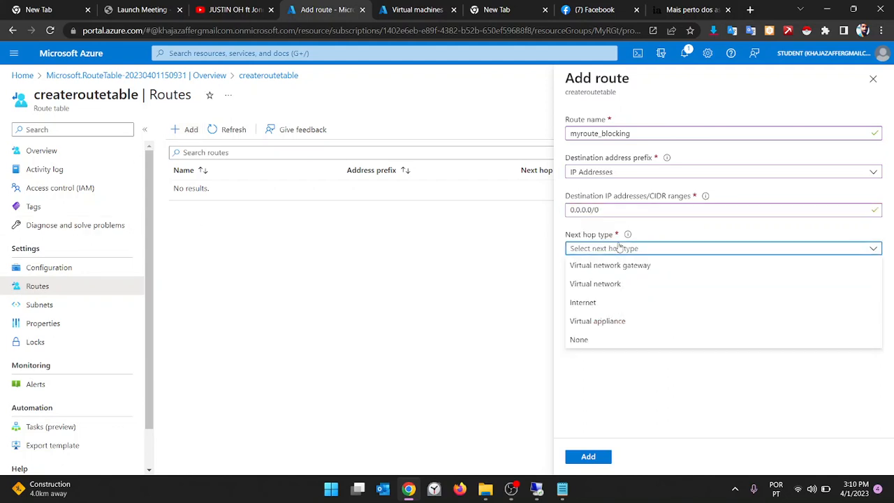
{"action": "left_click", "coordinate": [598, 321]}
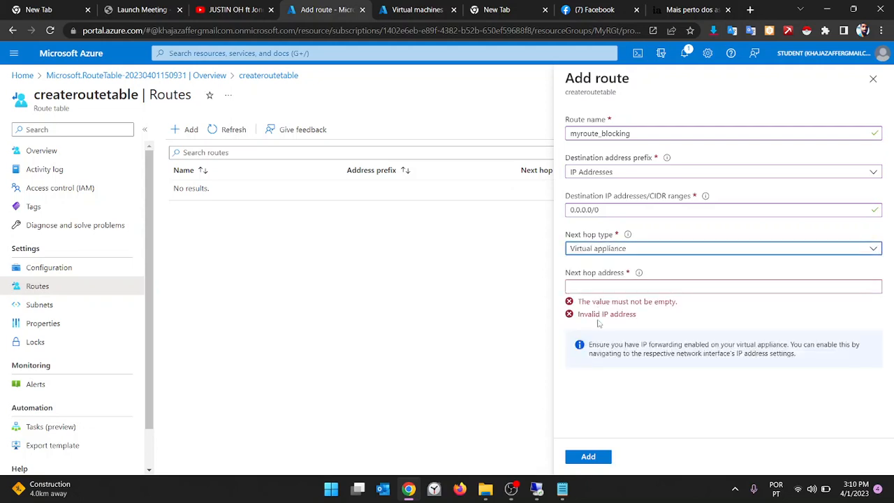
{"action": "left_click", "coordinate": [650, 284]}
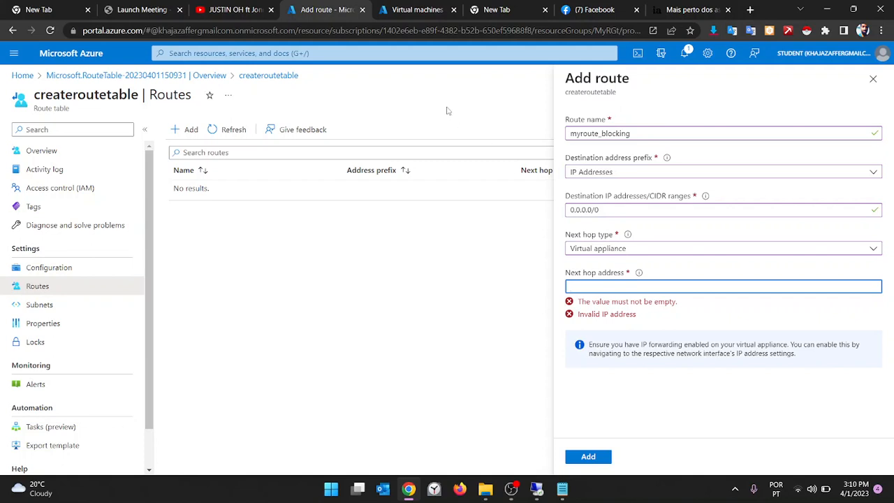
- Open the Myfirewall-IP firewall in the other Azure portal tab and copy its private IP address
{"action": "left_click", "coordinate": [437, 7]}
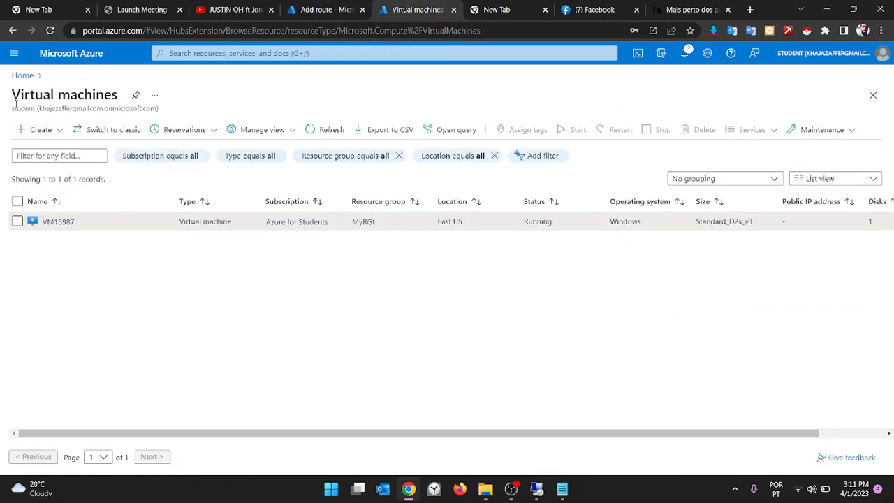
{"action": "left_click", "coordinate": [23, 76]}
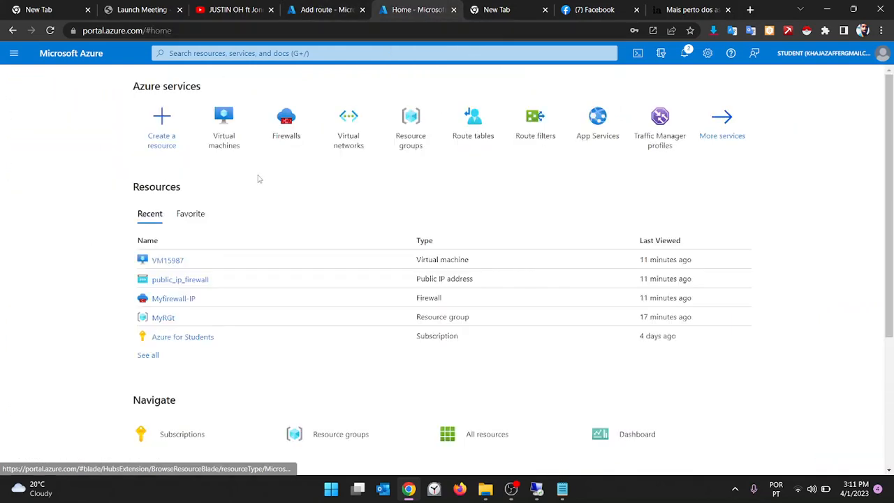
{"action": "left_click", "coordinate": [277, 134]}
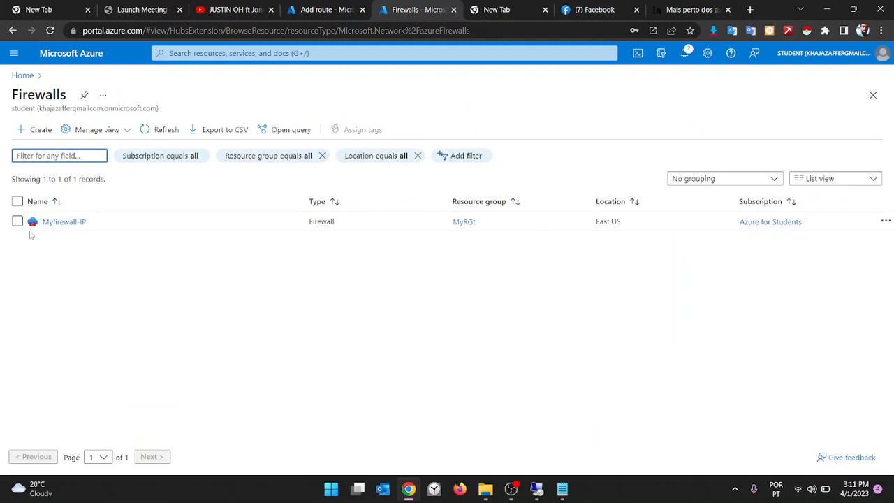
{"action": "left_click", "coordinate": [64, 222]}
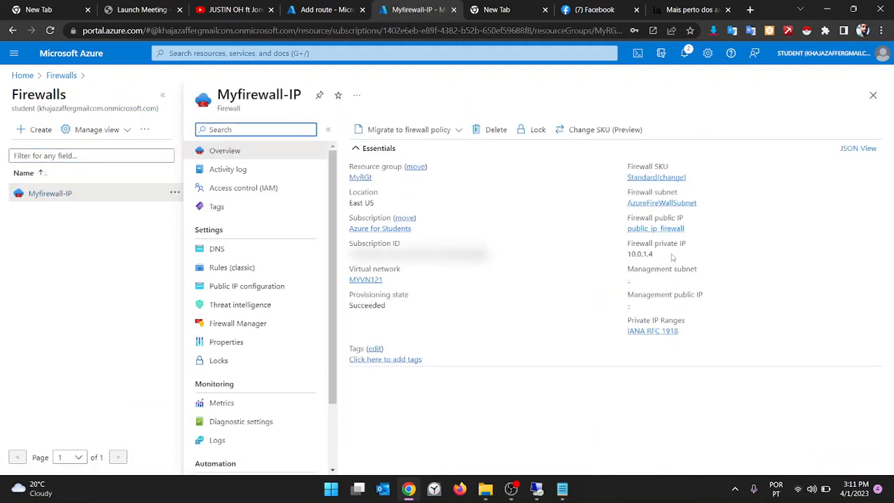
{"action": "left_click", "coordinate": [659, 254]}
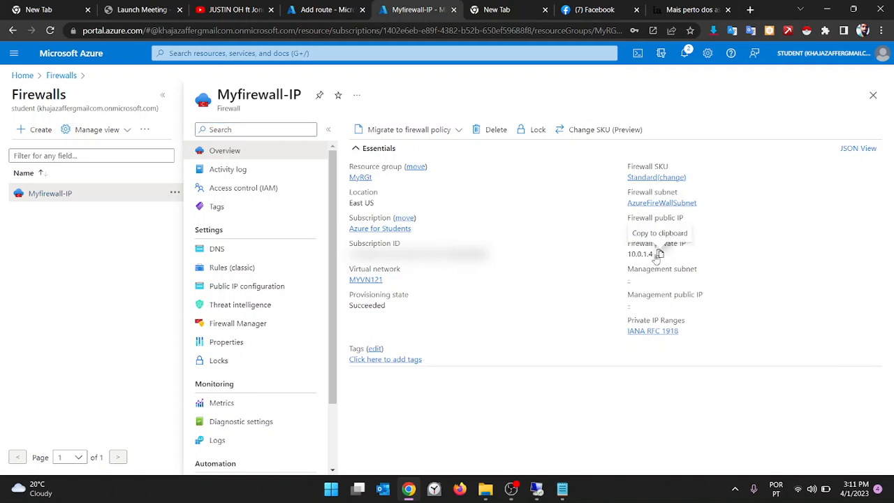
- Return to the unfinished route, paste 10.0.1.4 as the next hop address and add the route
{"action": "left_click", "coordinate": [330, 9]}
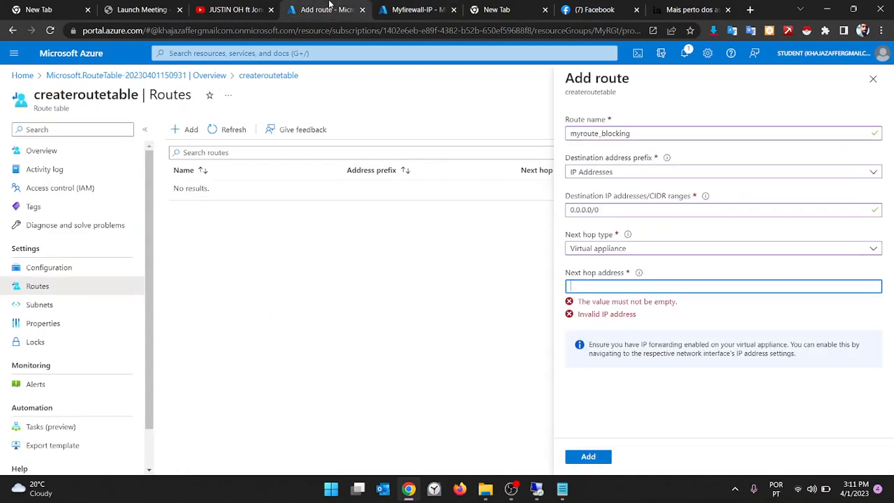
{"action": "key", "text": "ctrl+v"}
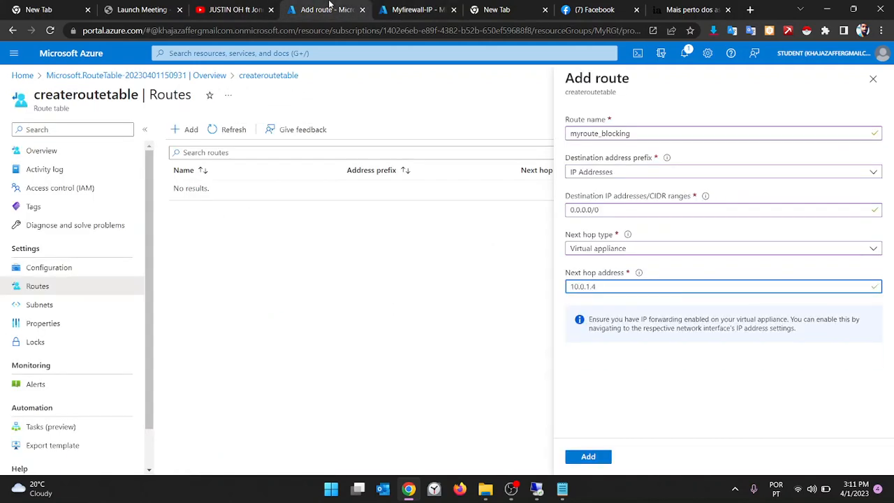
{"action": "left_click", "coordinate": [588, 457]}
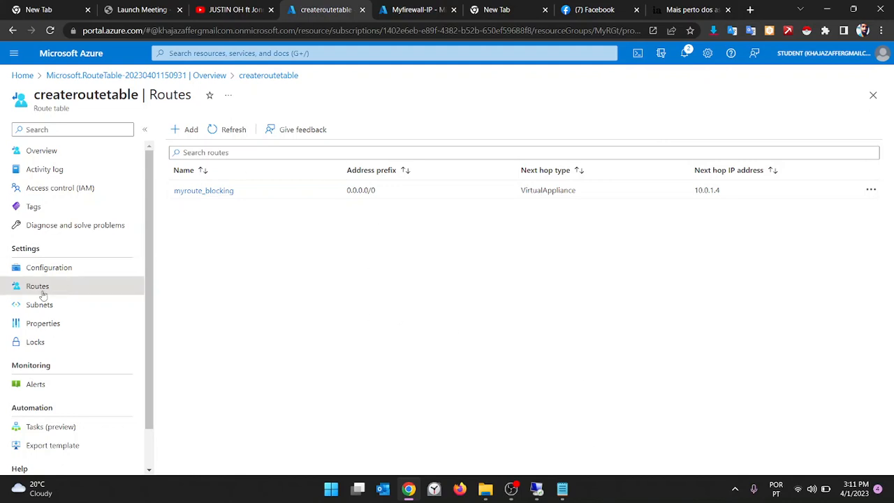
- Associate the createroutetable route table with subnet1 of virtual network MYVN121
{"action": "left_click", "coordinate": [32, 312]}
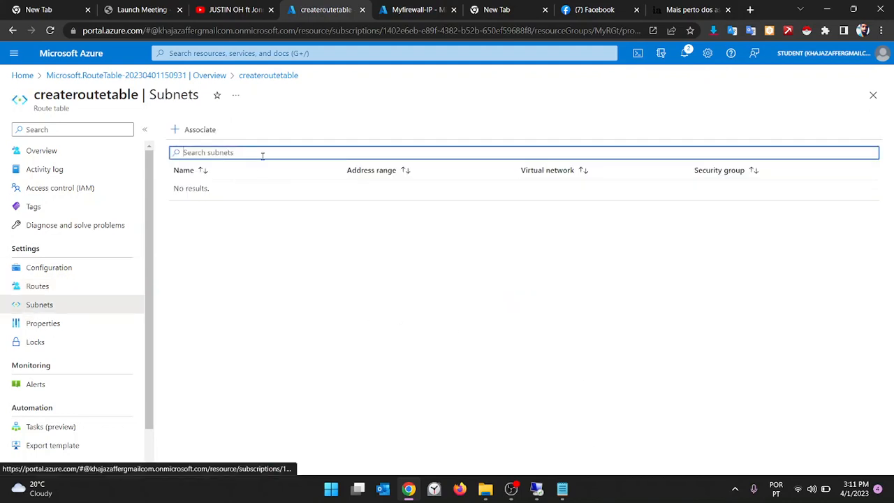
{"action": "left_click", "coordinate": [192, 132]}
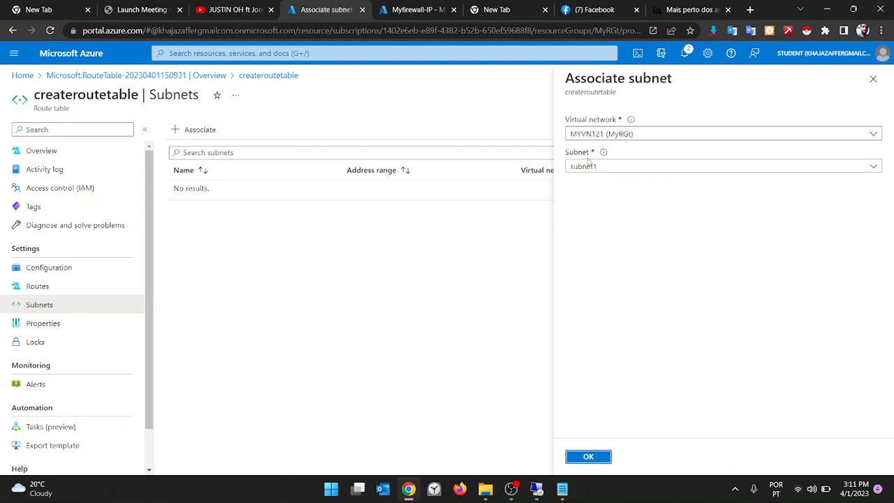
{"action": "left_click", "coordinate": [639, 141]}
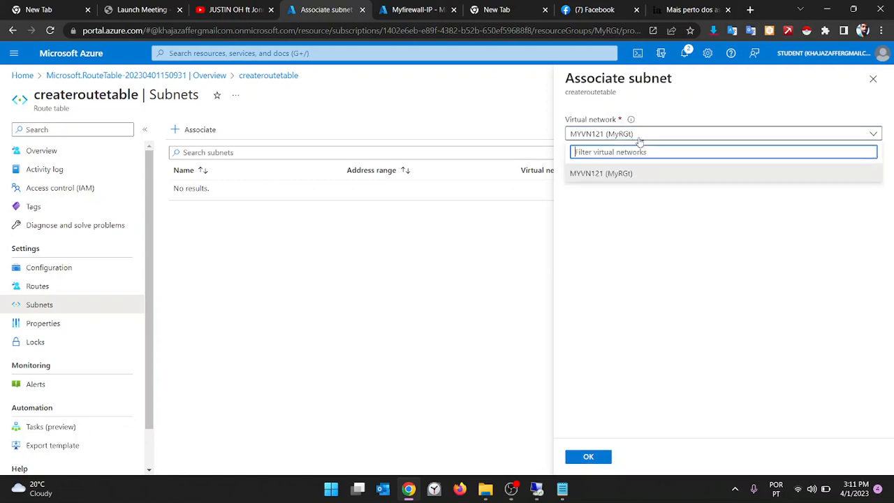
{"action": "left_click", "coordinate": [638, 141]}
{"action": "left_click", "coordinate": [592, 166]}
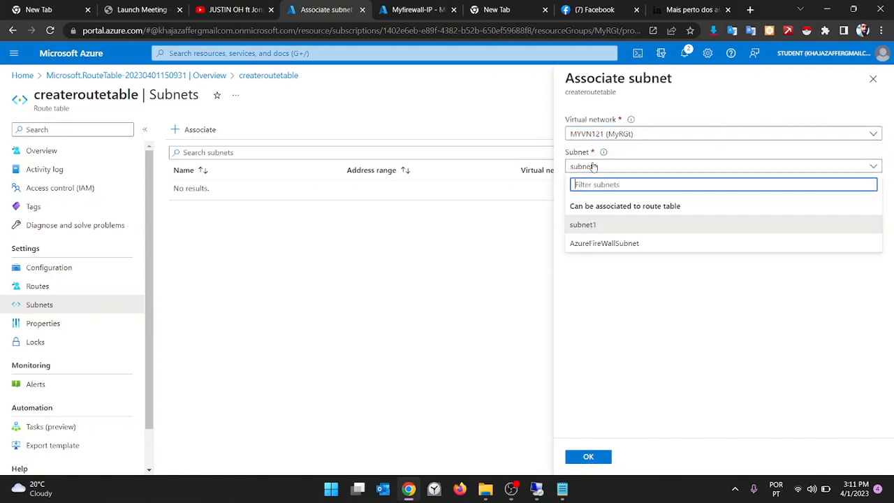
{"action": "left_click", "coordinate": [592, 166]}
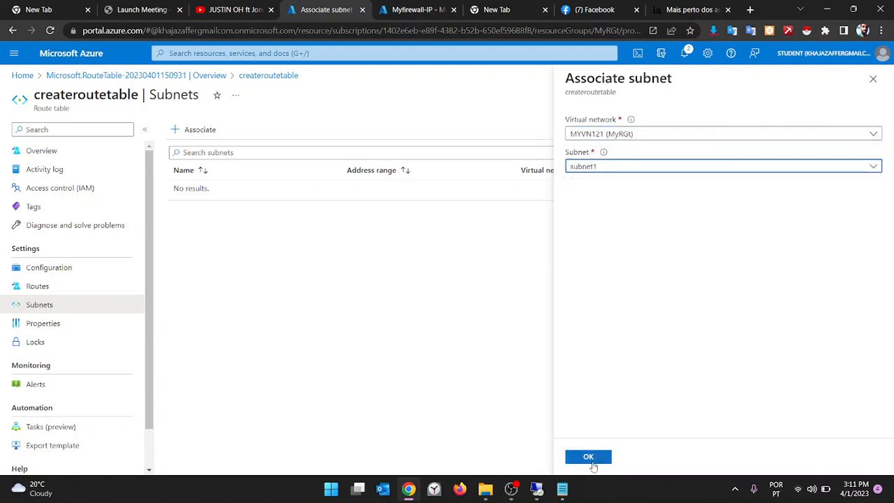
{"action": "left_click", "coordinate": [589, 458]}
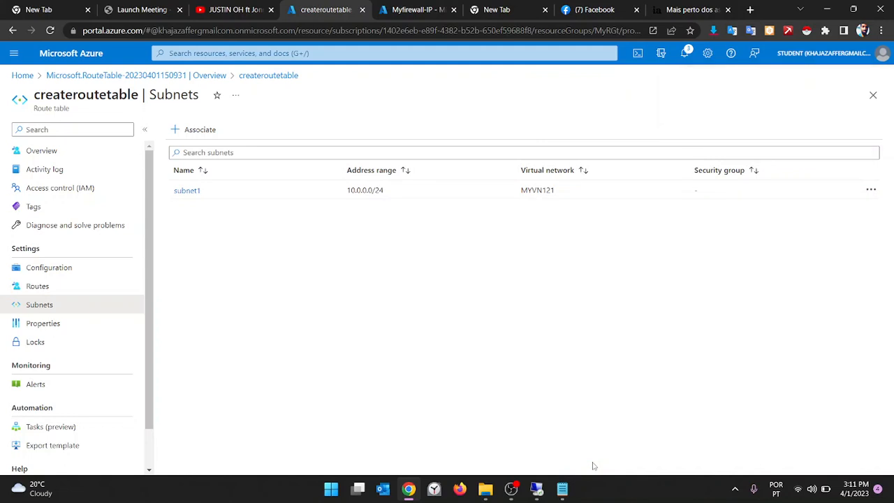
- Go back to the portal home and open the Myfirewall-IP firewall from the list of firewalls
{"action": "left_click", "coordinate": [31, 75]}
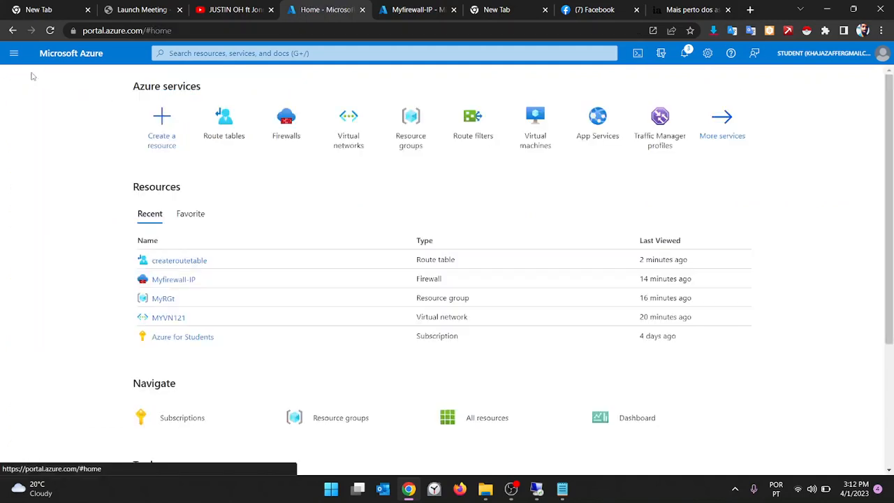
{"action": "left_click", "coordinate": [283, 131]}
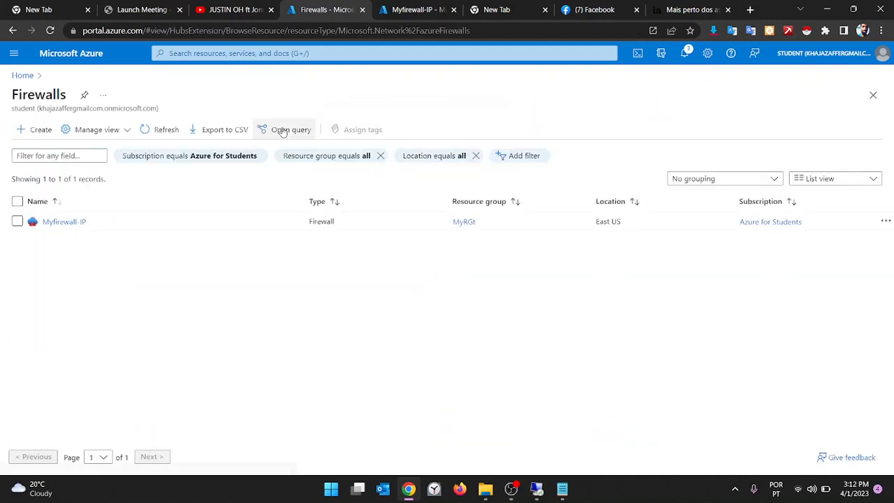
{"action": "left_click", "coordinate": [62, 221]}
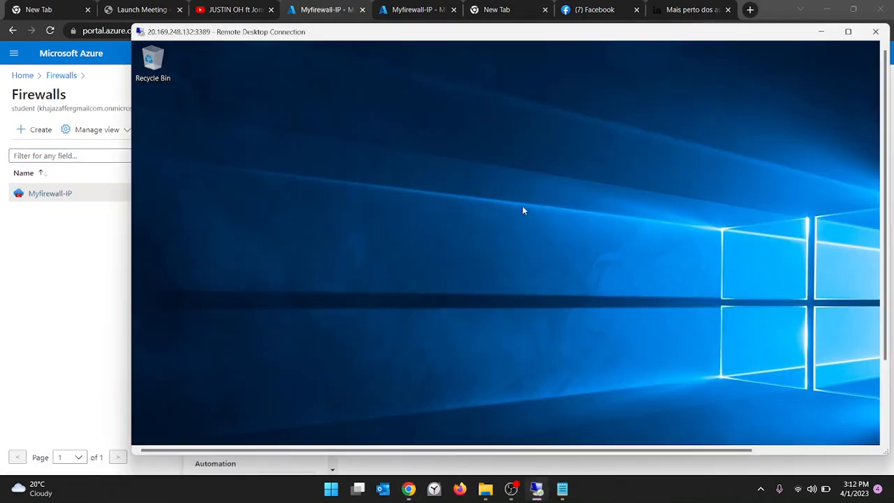
- Switch to the full-screen remote desktop session and test browsing by opening a BBC article and reloading The Portugal News page in Edge
{"action": "double_click", "coordinate": [601, 36]}
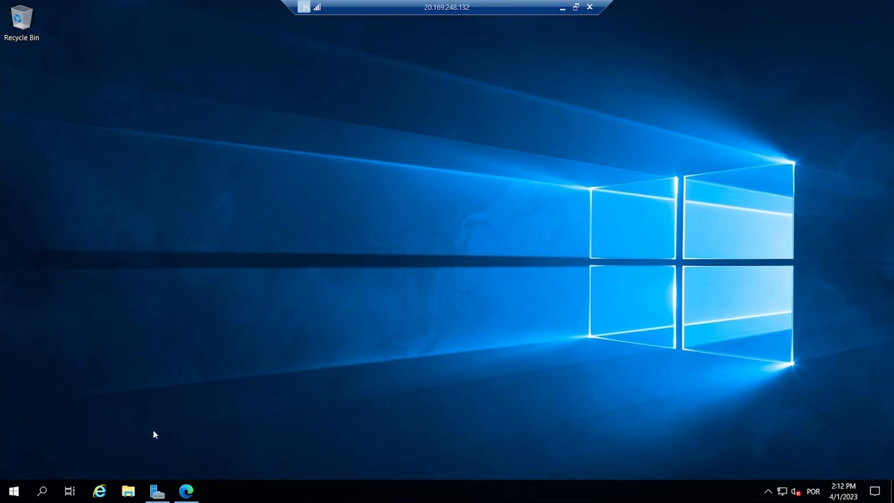
{"action": "left_click", "coordinate": [187, 488]}
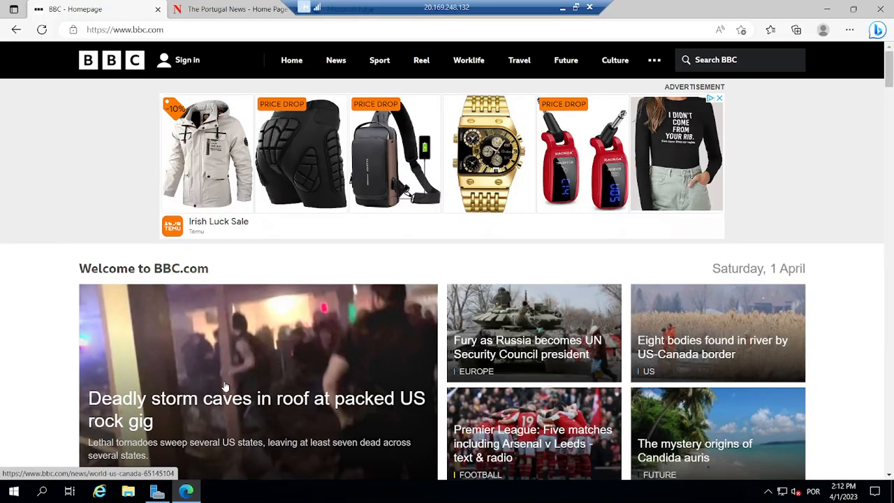
{"action": "left_click", "coordinate": [225, 388]}
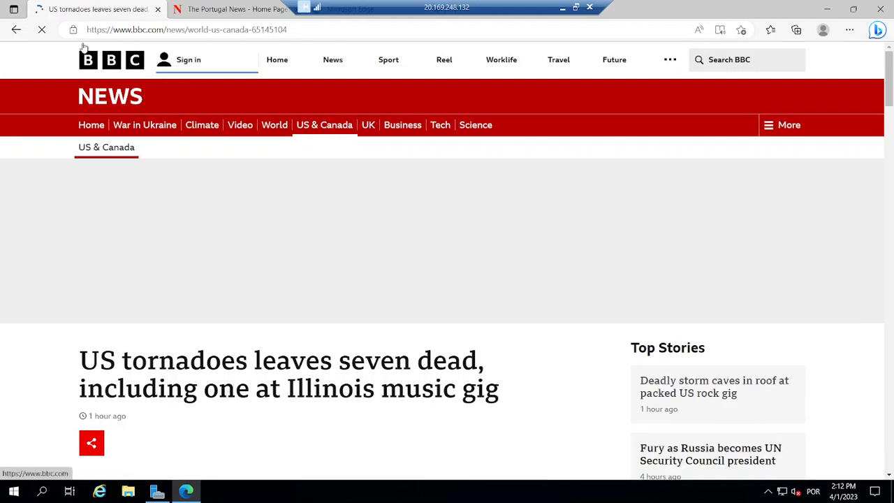
{"action": "left_click", "coordinate": [223, 8]}
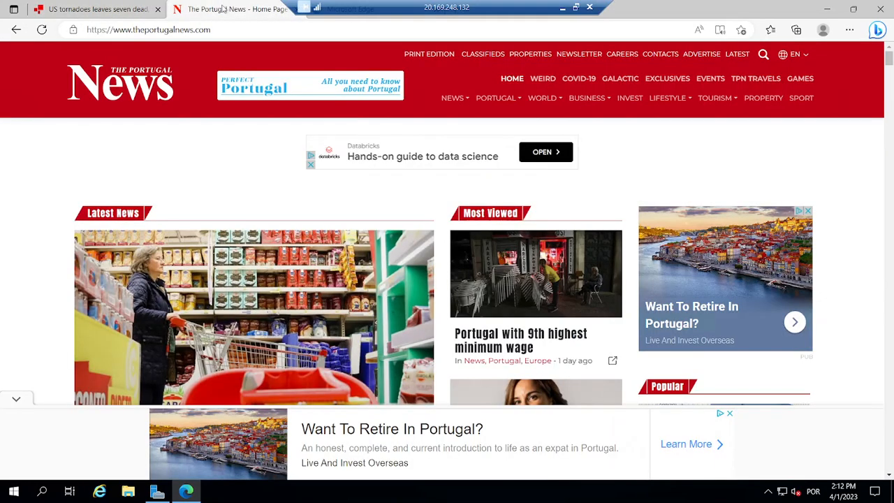
{"action": "left_click", "coordinate": [213, 34]}
{"action": "key", "text": "Return"}
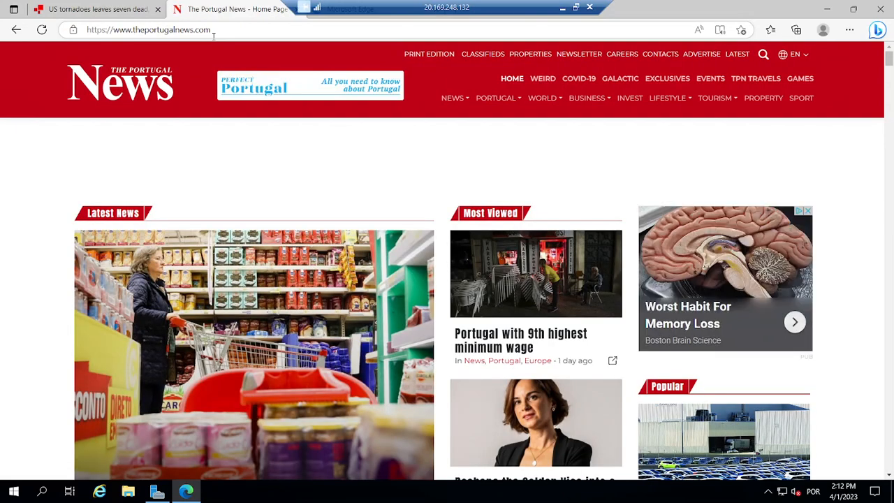
- Copy the domain theportugalnews.com from the page address, restore the browser window and leave the full-screen remote session
{"action": "left_click", "coordinate": [231, 26]}
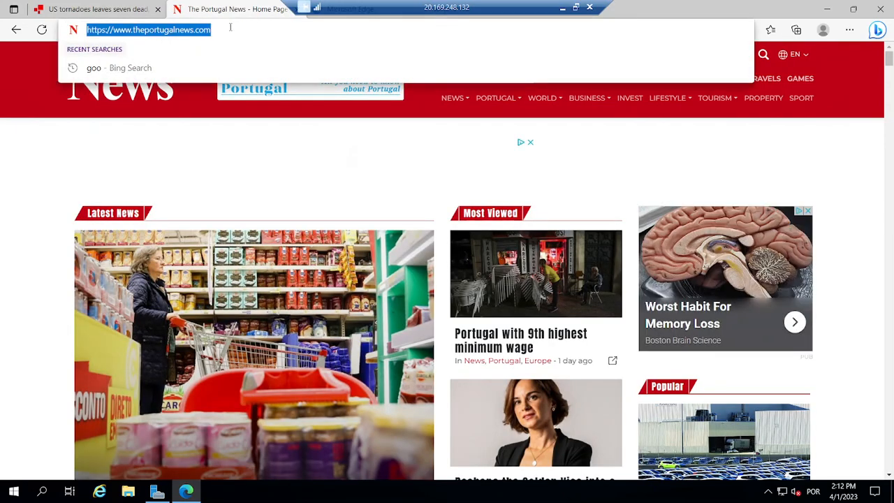
{"action": "left_click", "coordinate": [230, 27]}
{"action": "left_click_drag", "start_coordinate": [230, 27], "coordinate": [134, 31]}
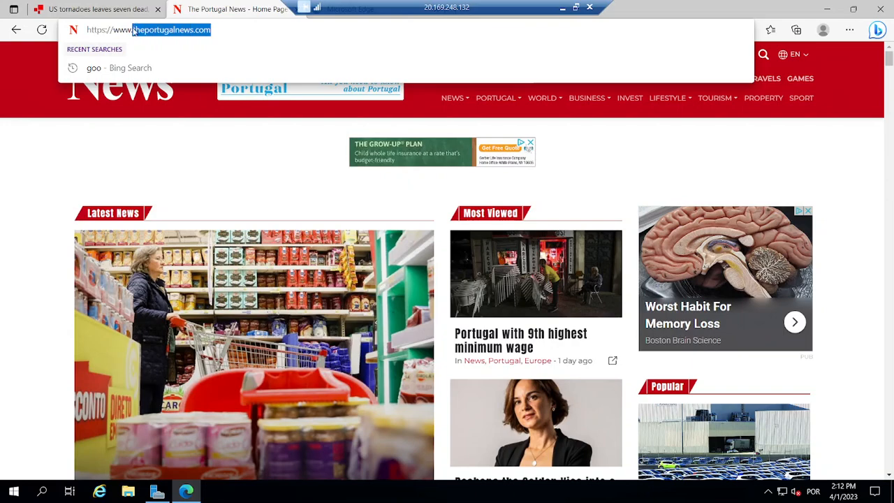
{"action": "left_click", "coordinate": [854, 9]}
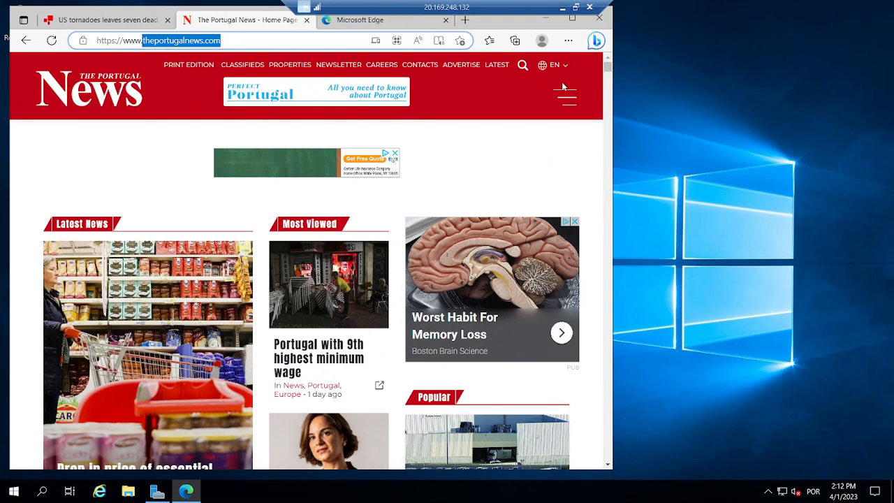
{"action": "left_click", "coordinate": [574, 8]}
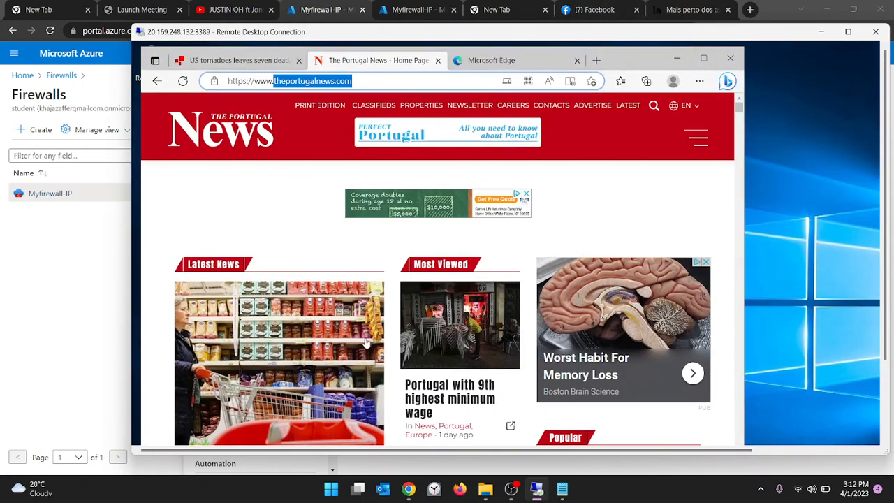
- Return to Myfirewall-IP in the Azure portal and start a classic application rule collection named allowing_website with priority 195
{"action": "left_click", "coordinate": [25, 373]}
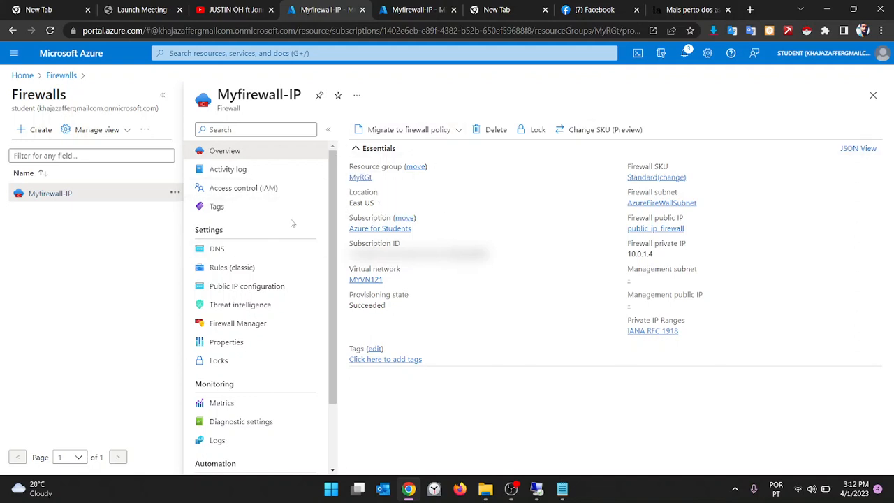
{"action": "left_click", "coordinate": [233, 272]}
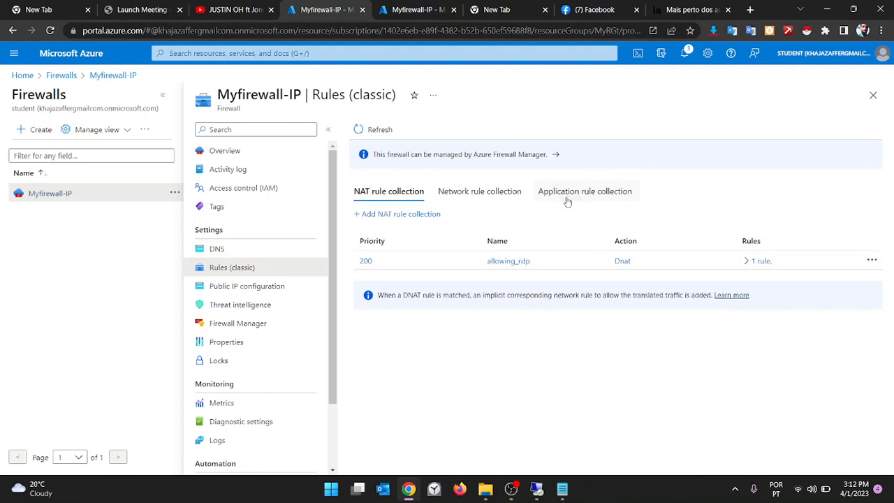
{"action": "left_click", "coordinate": [566, 199]}
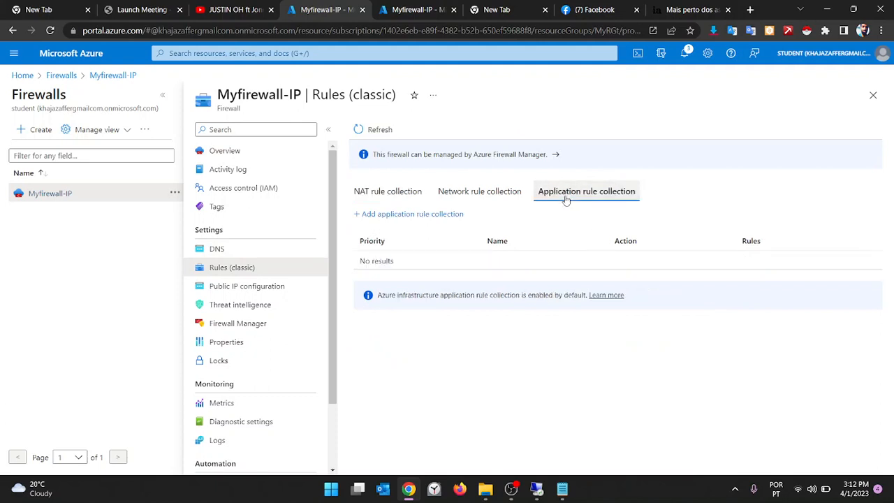
{"action": "left_click", "coordinate": [401, 215]}
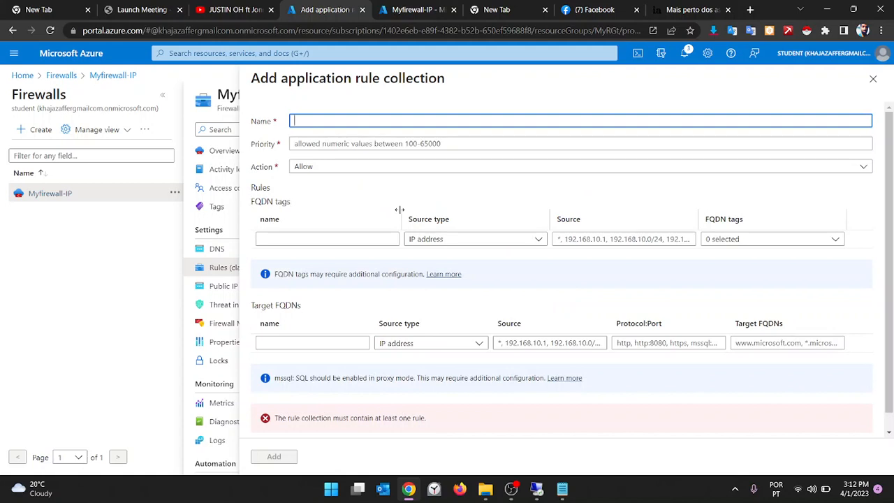
{"action": "type", "text": "allowing_website"}
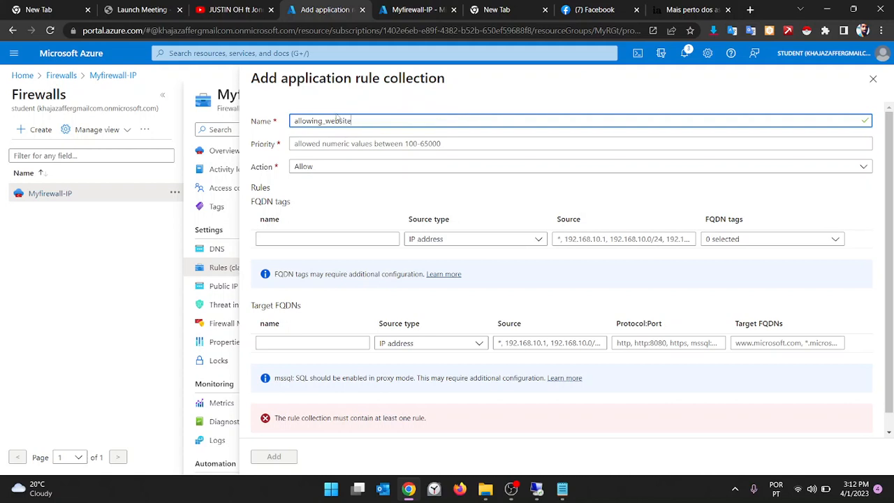
{"action": "key", "text": "Tab"}
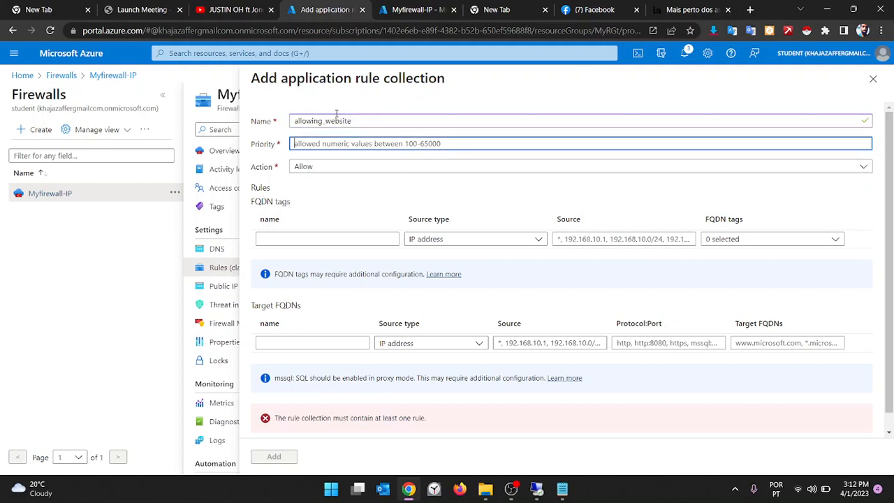
{"action": "type", "text": "195"}
{"action": "key", "text": "Tab"}
{"action": "key", "text": "Tab"}
{"action": "key", "text": "Tab"}
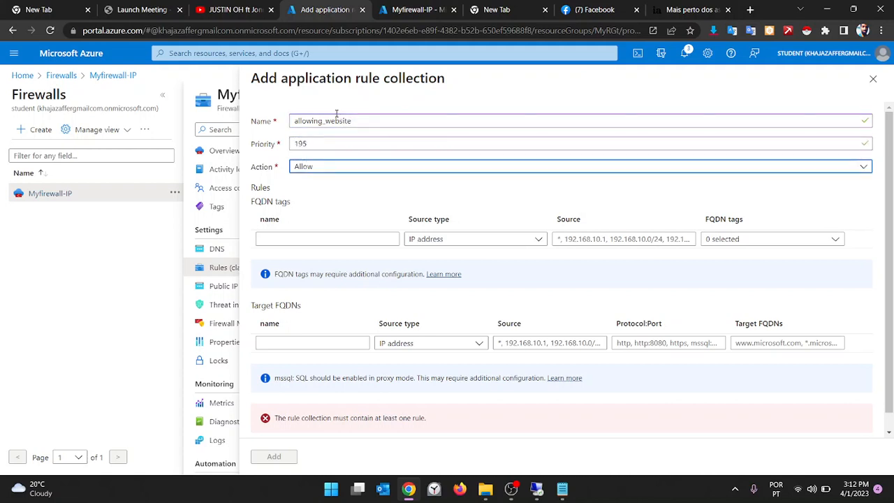
- Define a target FQDN rule named allowing_website with source * and protocols http,https
{"action": "left_click", "coordinate": [286, 342]}
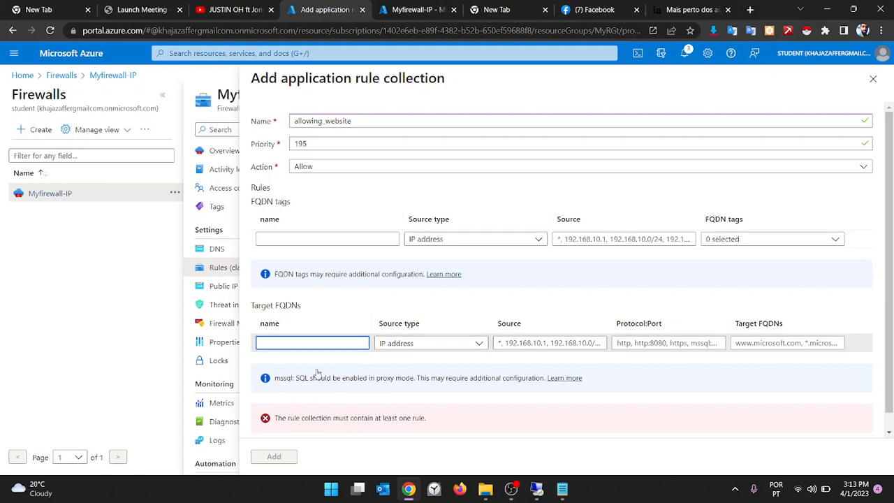
{"action": "type", "text": "allowing"}
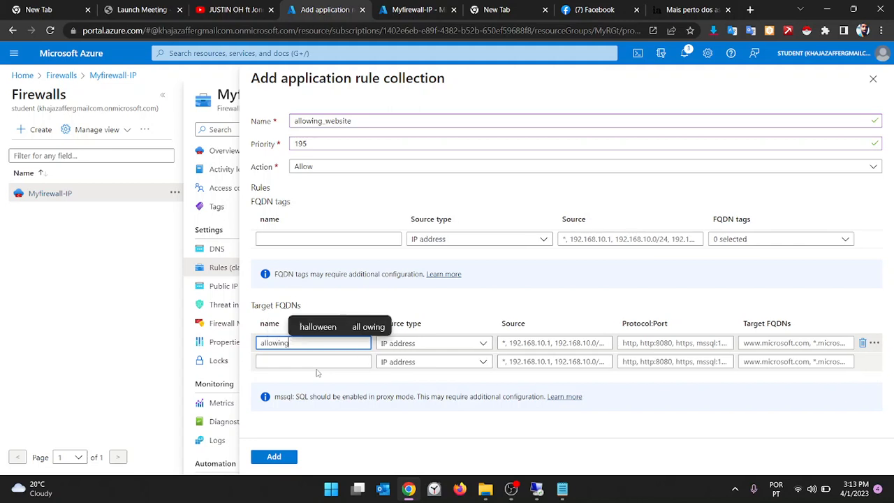
{"action": "type", "text": "_website"}
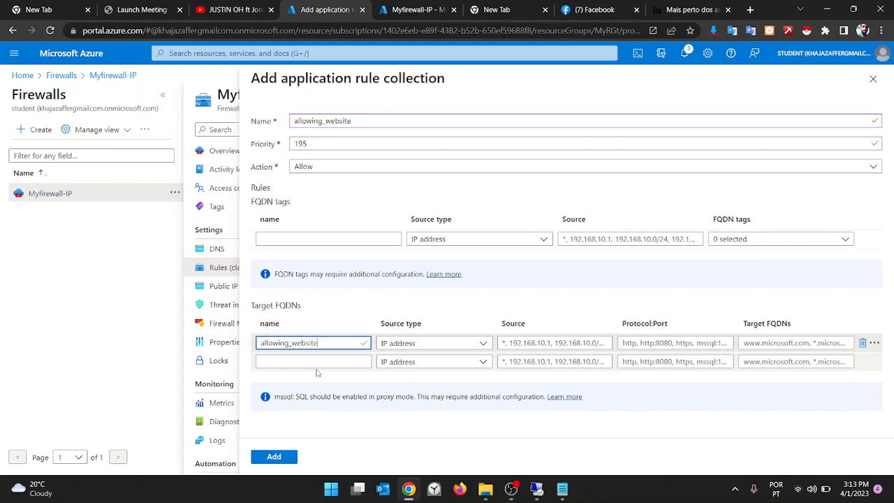
{"action": "key", "text": "Tab"}
{"action": "key", "text": "Tab"}
{"action": "type", "text": "*"}
{"action": "key", "text": "Tab"}
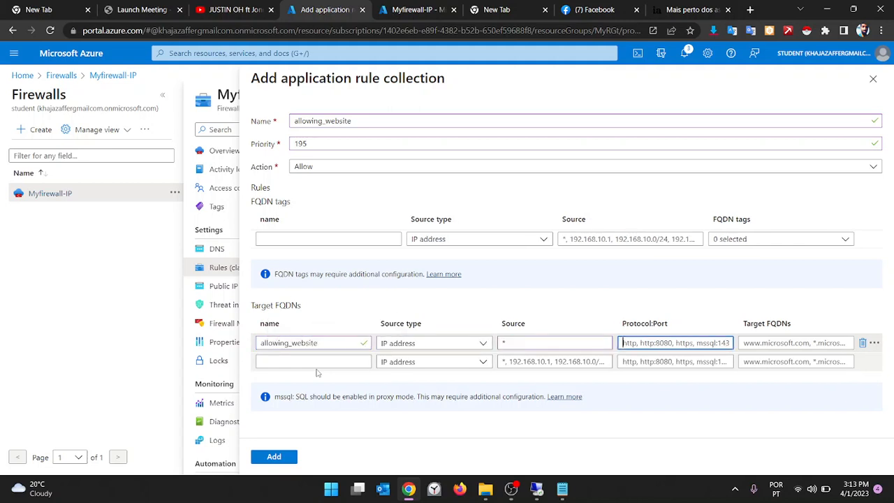
{"action": "type", "text": "htt"}
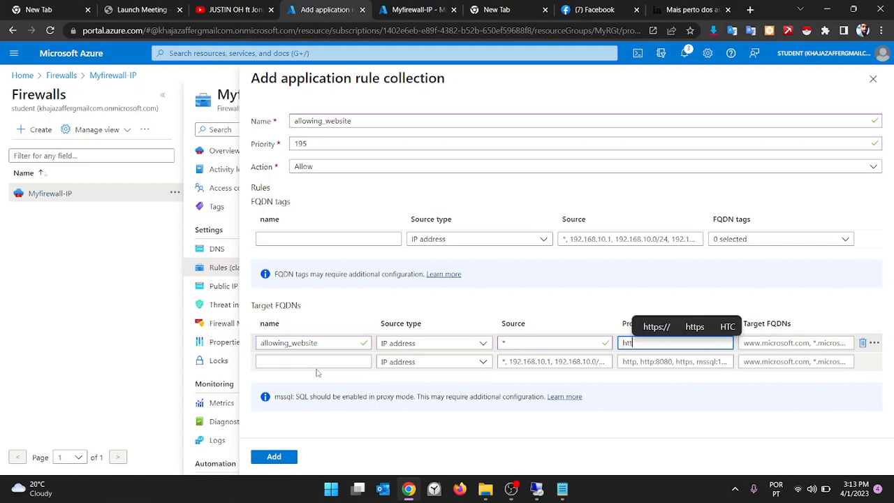
{"action": "type", "text": "p,https"}
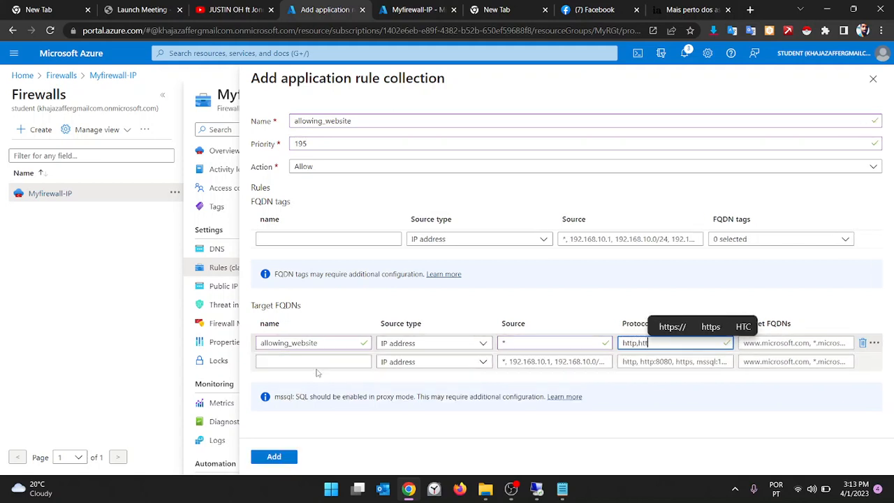
- Enter *theportugalnews.com as the target FQDN of the allowing_website rule
{"action": "key", "text": "Tab"}
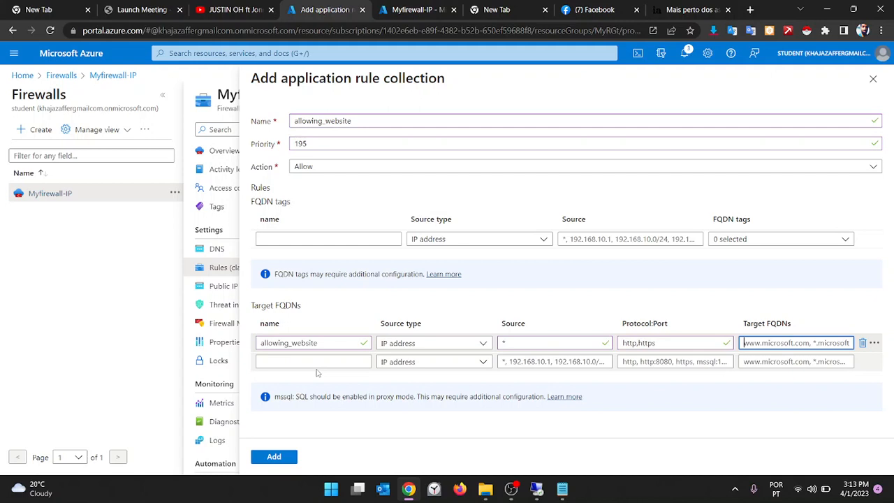
{"action": "type", "text": "theportugalnews.com"}
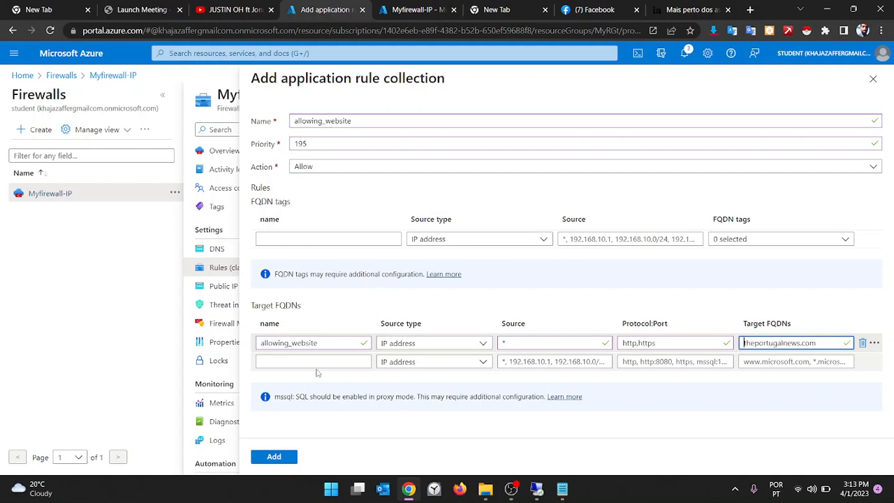
{"action": "type", "text": "*"}
{"action": "key", "text": "Right"}
{"action": "key", "text": "Right"}
{"action": "key", "text": "Right"}
{"action": "key", "text": "Right"}
{"action": "key", "text": "Right"}
{"action": "key", "text": "Right"}
{"action": "key", "text": "Right"}
{"action": "key", "text": "Right"}
{"action": "key", "text": "Right"}
{"action": "key", "text": "Right"}
{"action": "key", "text": "Right"}
{"action": "key", "text": "Right"}
{"action": "key", "text": "Right"}
- Append *.bbc.com to the rule's target FQDNs, separated by a comma, and add the application rule collection to the firewall
{"action": "type", "text": ","}
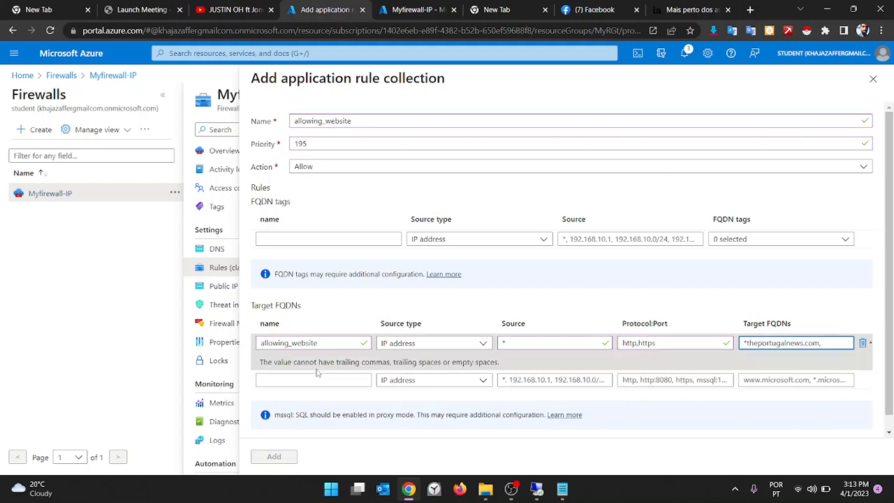
{"action": "type", "text": "*.bo"}
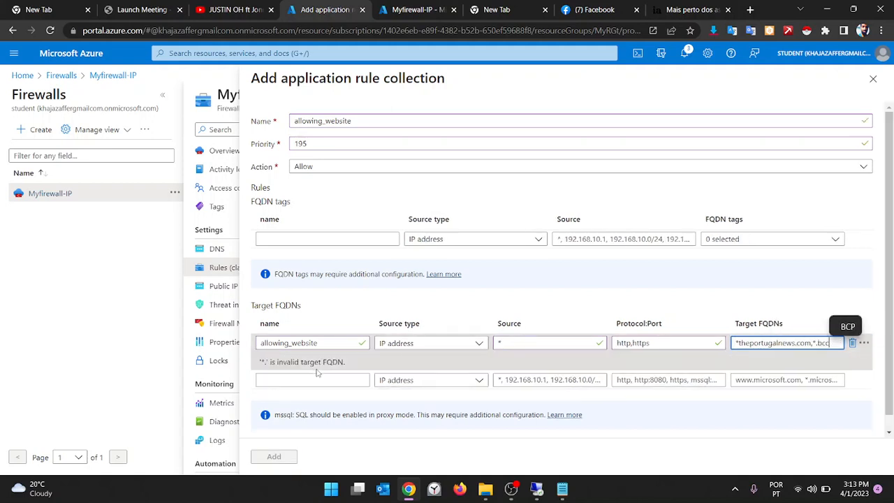
{"action": "key", "text": "BackSpace"}
{"action": "type", "text": "bc.com"}
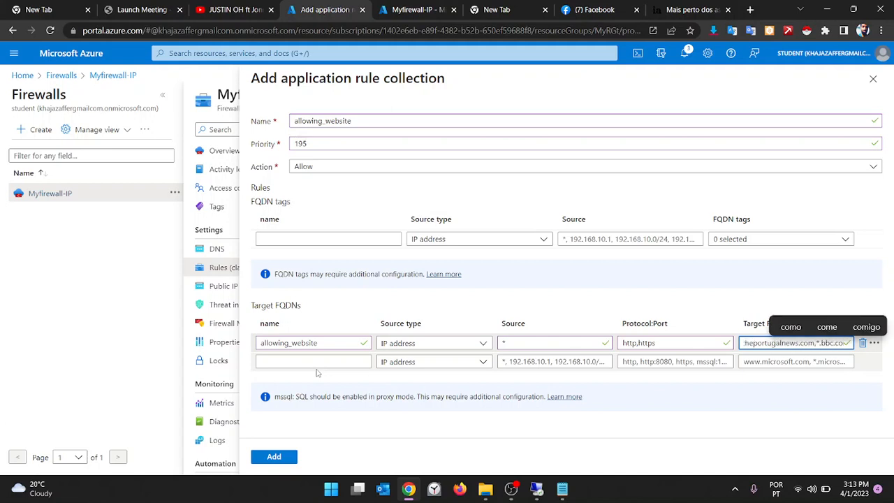
{"action": "left_click", "coordinate": [260, 462]}
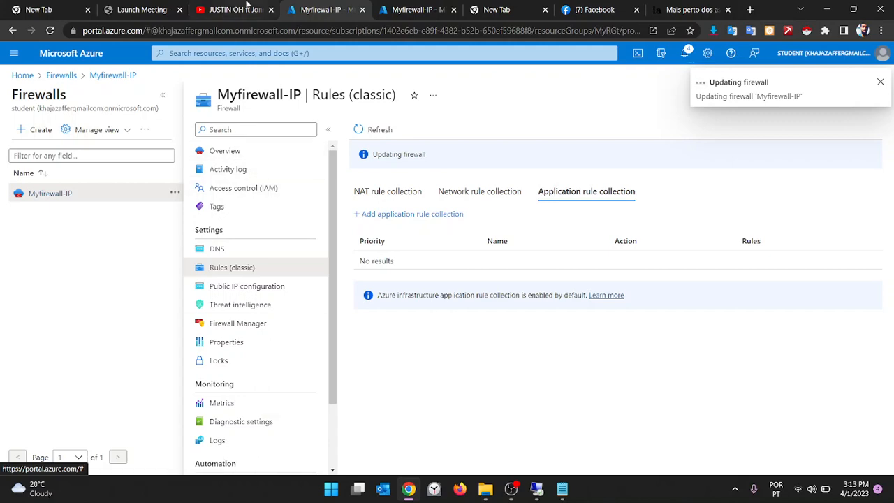
- Replay the City Lights video on YouTube from near its beginning and return to the Myfirewall-IP rules in the Azure portal
{"action": "left_click", "coordinate": [246, 5]}
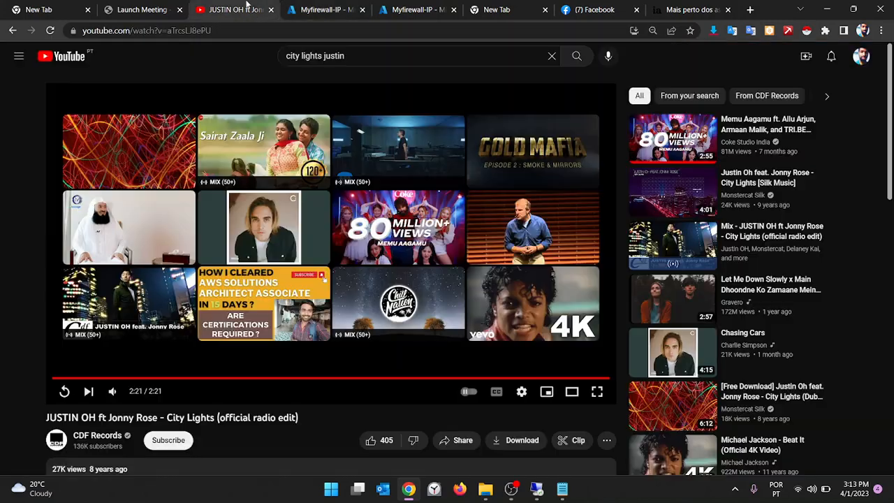
{"action": "left_click", "coordinate": [127, 379]}
{"action": "left_click", "coordinate": [351, 5]}
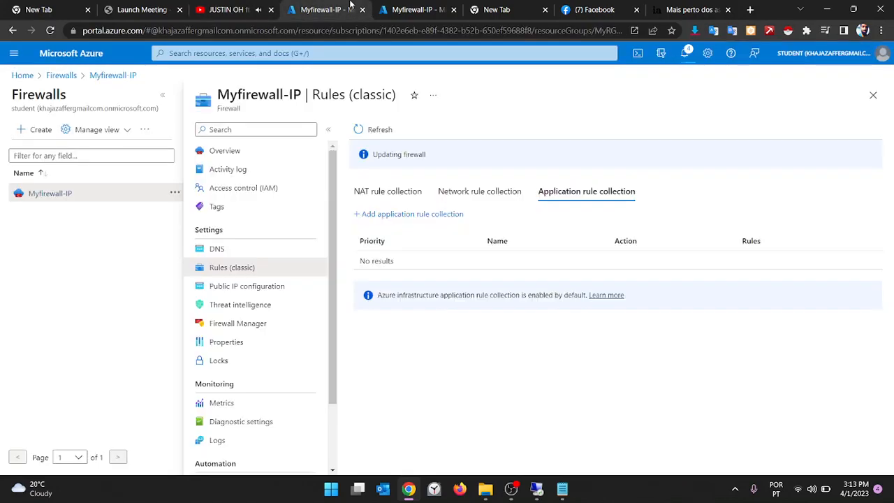
- Show the portal notifications, switch to the remote desktop session and reload The Portugal News page and the BBC article in Edge
{"action": "left_click", "coordinate": [685, 56]}
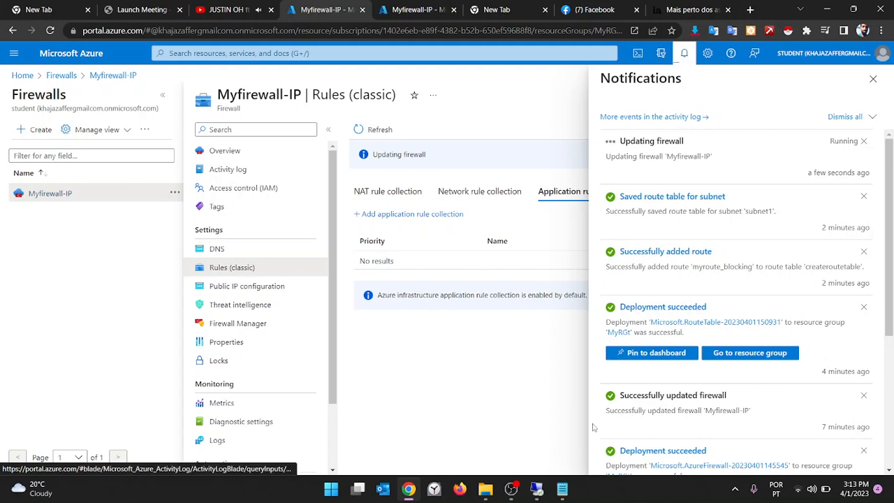
{"action": "left_click", "coordinate": [537, 491]}
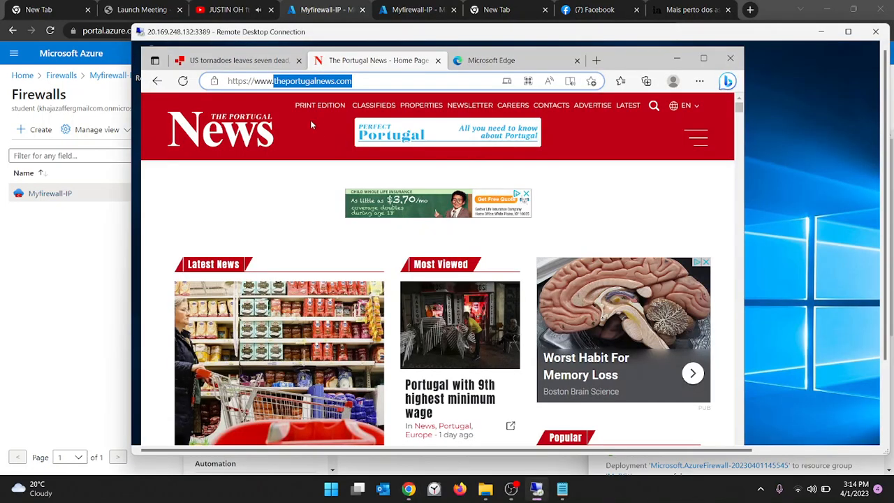
{"action": "key", "text": "Return"}
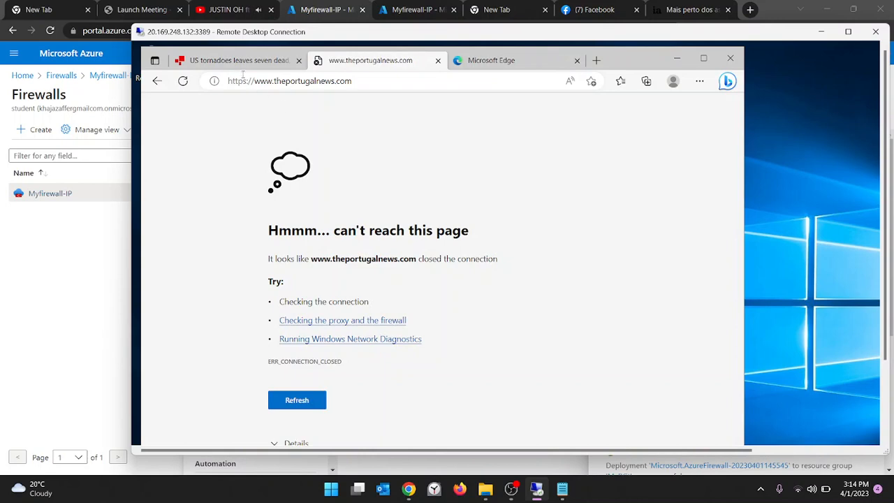
{"action": "left_click", "coordinate": [279, 60]}
{"action": "left_click", "coordinate": [311, 81]}
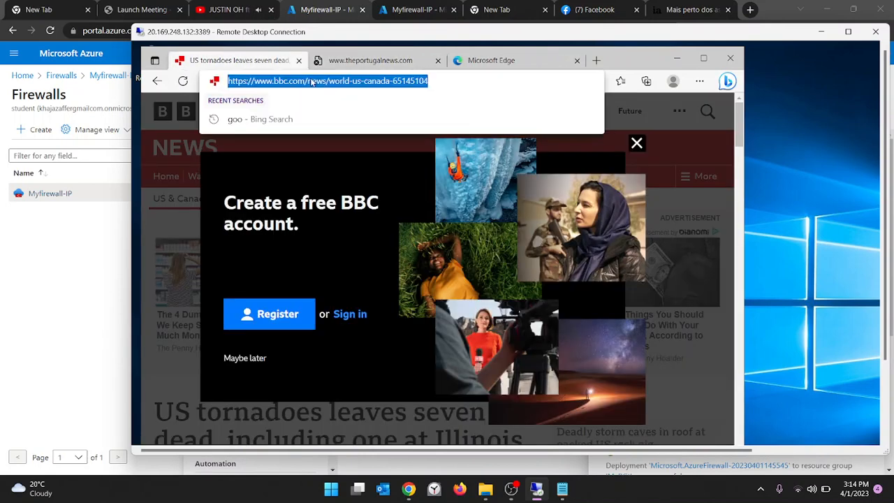
{"action": "key", "text": "Return"}
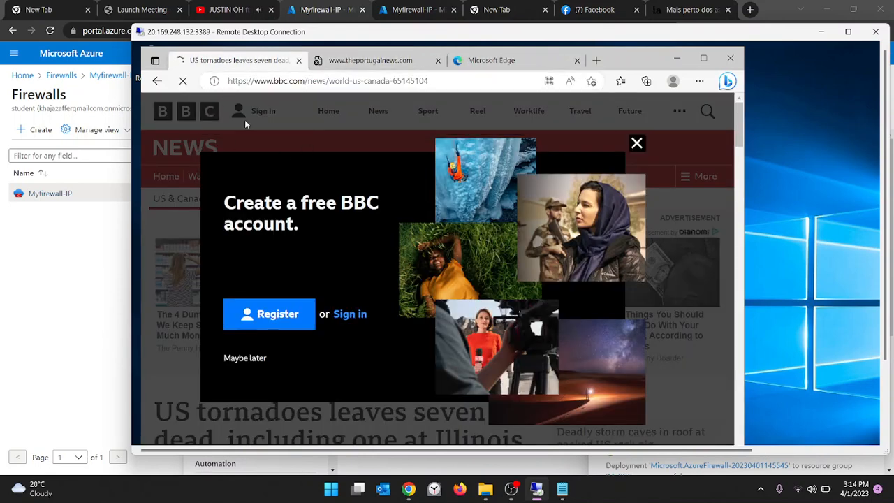
{"action": "left_click", "coordinate": [477, 66]}
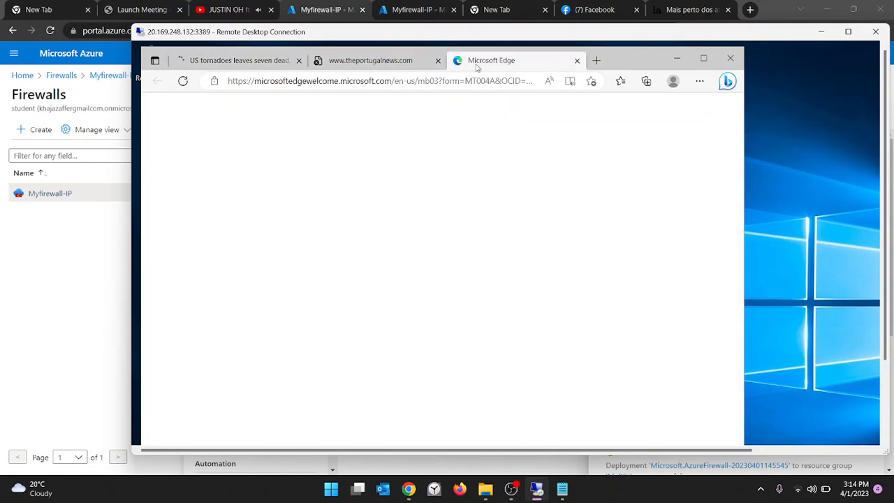
{"action": "left_click", "coordinate": [225, 9]}
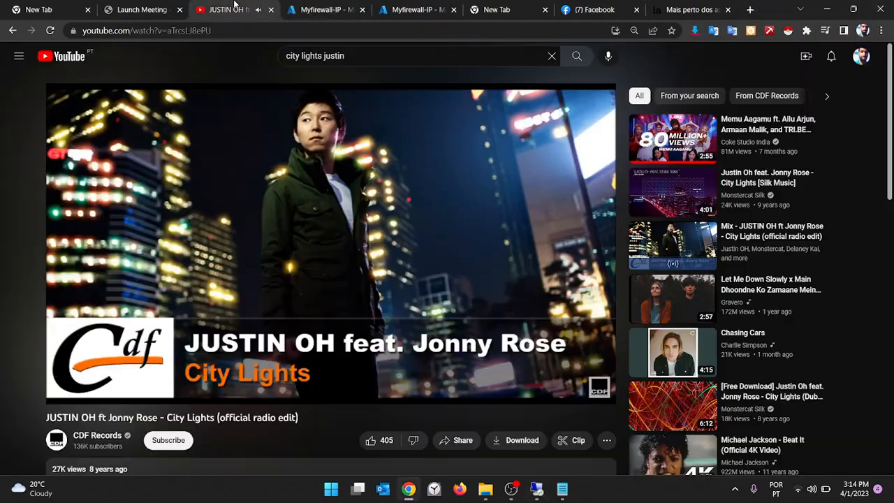
{"action": "left_click", "coordinate": [319, 9]}
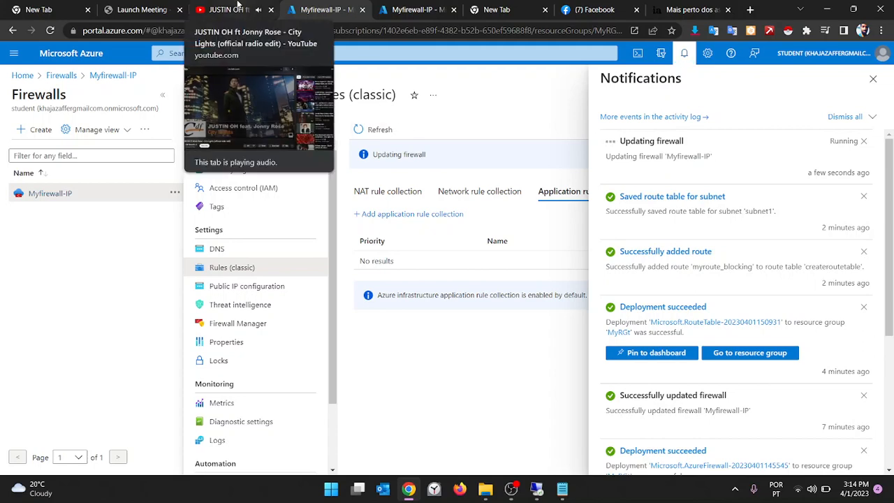
{"action": "left_click", "coordinate": [238, 9]}
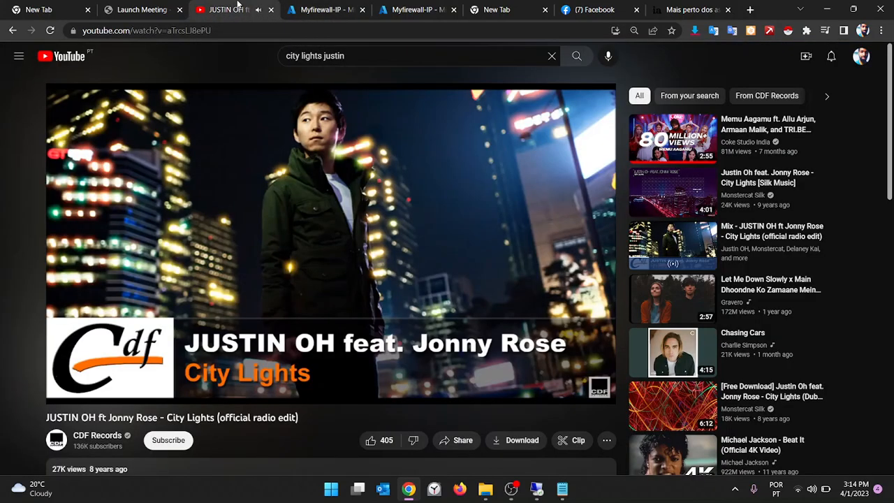
{"action": "left_click", "coordinate": [314, 7]}
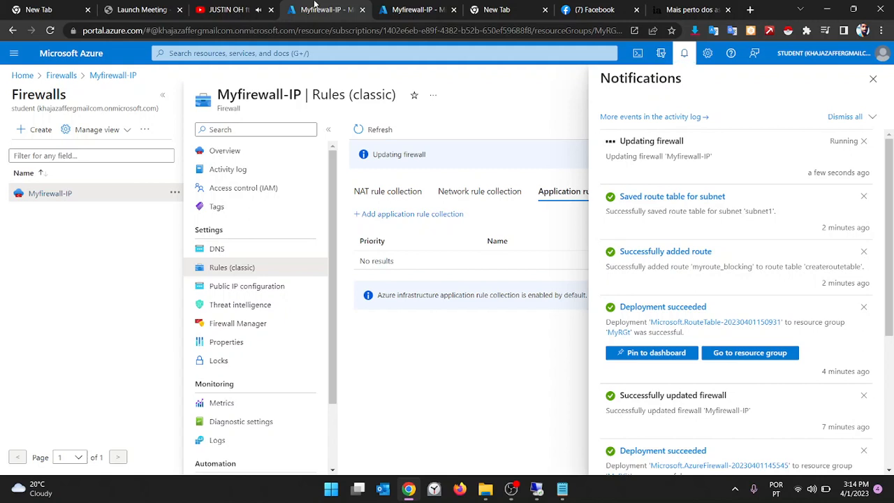
- Return to the remote desktop session, close the Edge welcome page and reload The Portugal News and the BBC article
{"action": "mouse_move", "coordinate": [536, 488]}
{"action": "left_click", "coordinate": [535, 427]}
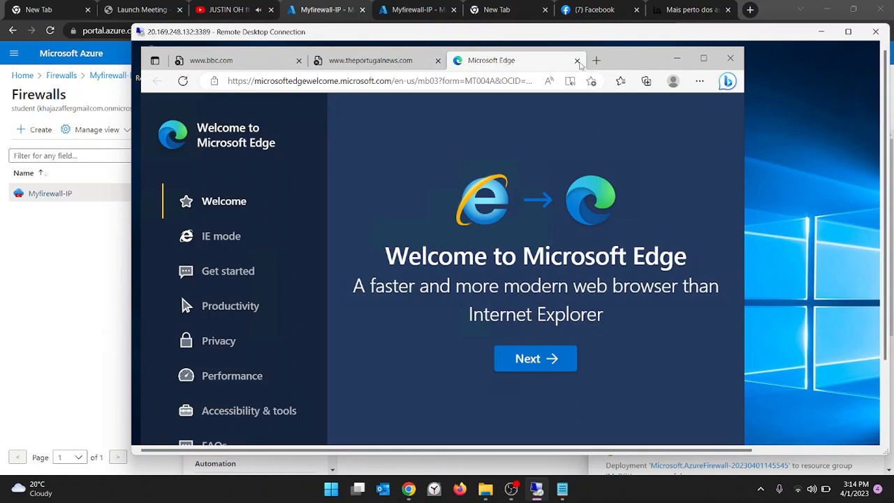
{"action": "left_click", "coordinate": [576, 60]}
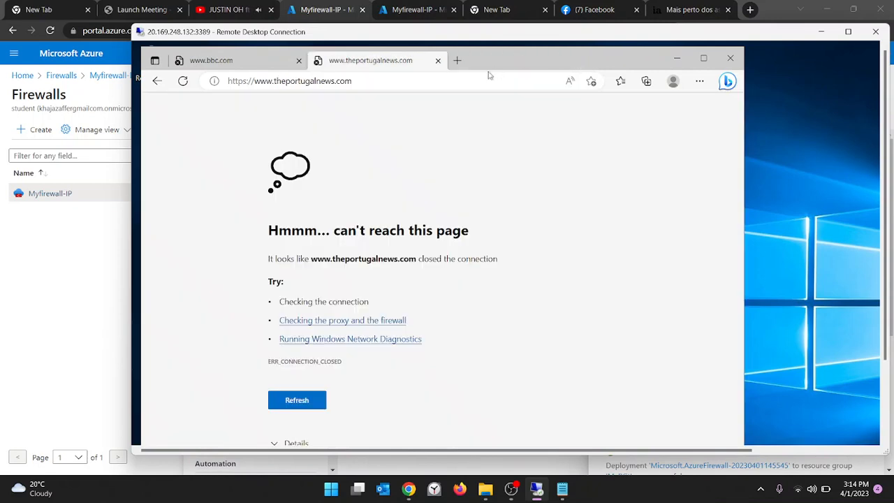
{"action": "left_click", "coordinate": [458, 79]}
{"action": "key", "text": "Return"}
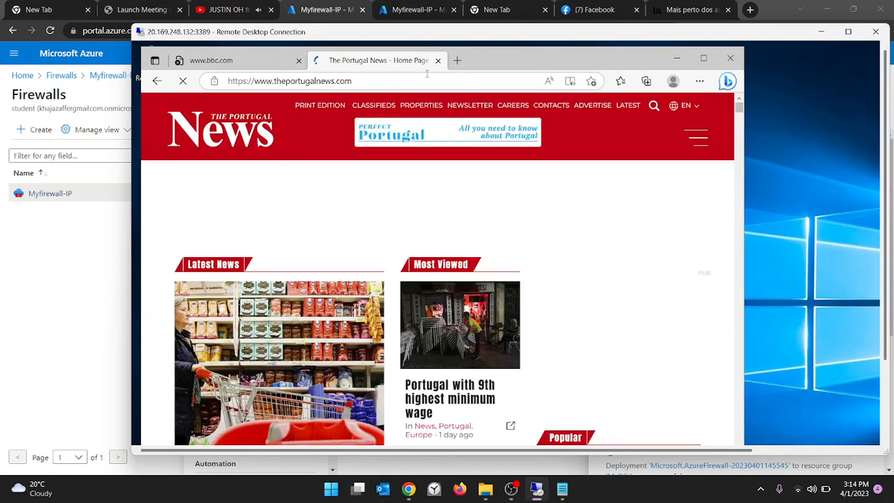
{"action": "left_click", "coordinate": [244, 62]}
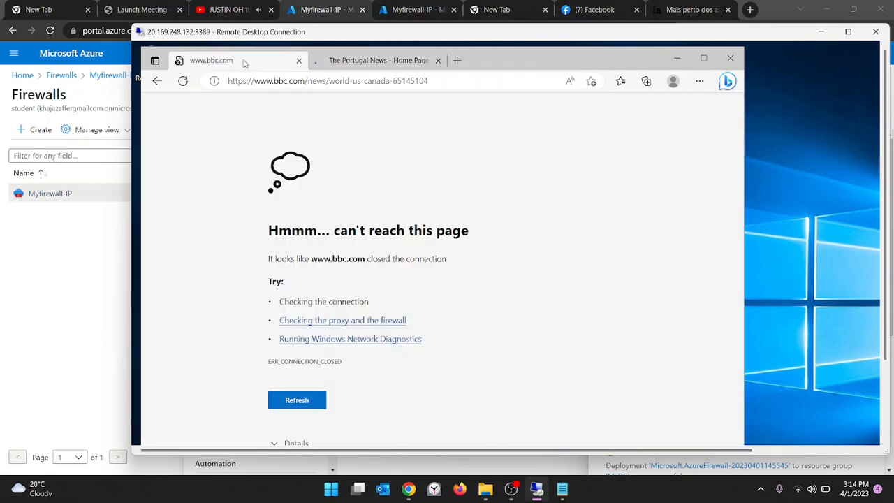
{"action": "left_click", "coordinate": [182, 80]}
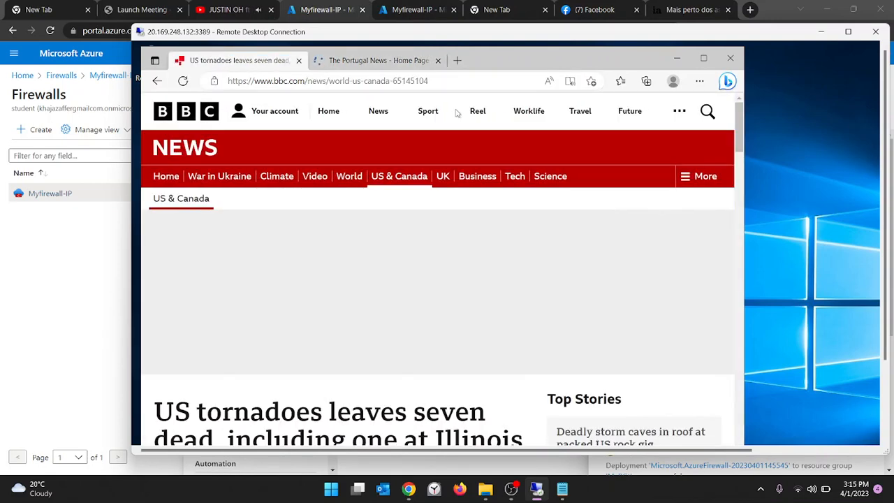
- Test access to a site outside the allow rule by opening facebook.com in a new Edge tab
{"action": "left_click", "coordinate": [455, 63]}
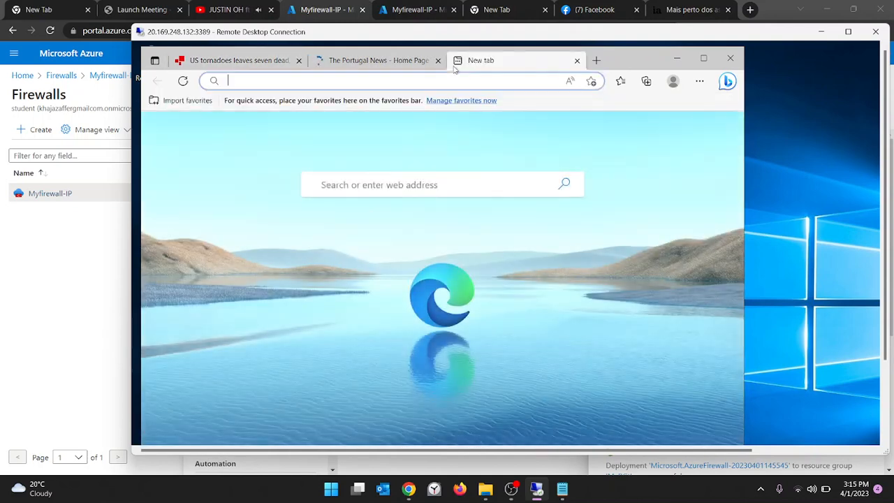
{"action": "type", "text": "facebook"}
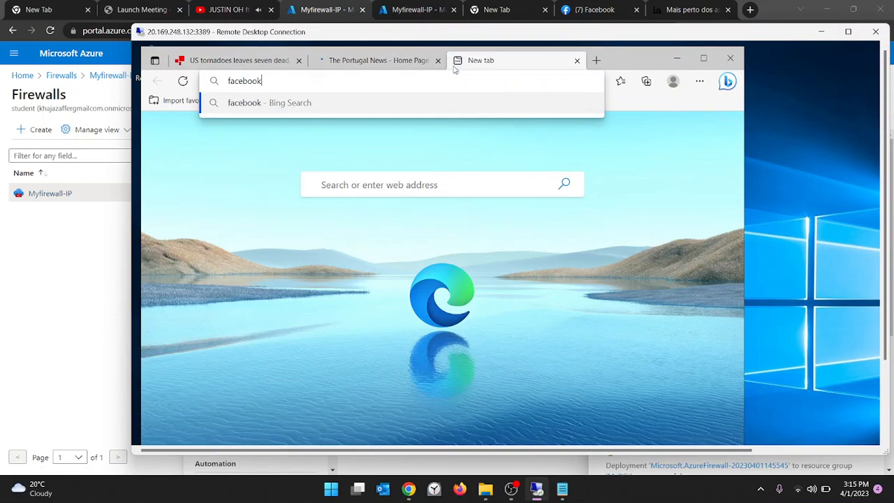
{"action": "type", "text": ".com"}
{"action": "key", "text": "Return"}
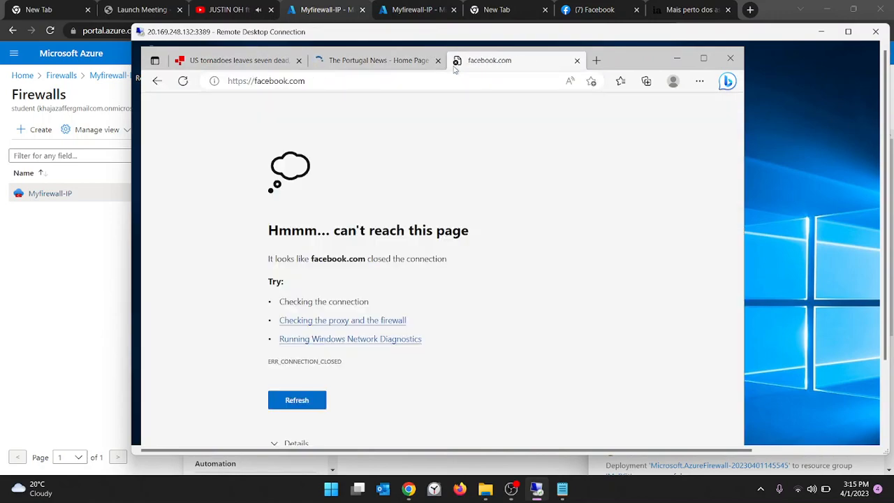
- Pause the City Lights video on YouTube and go back to the Myfirewall-IP page in the Azure portal
{"action": "left_click", "coordinate": [225, 4]}
{"action": "key", "text": "space"}
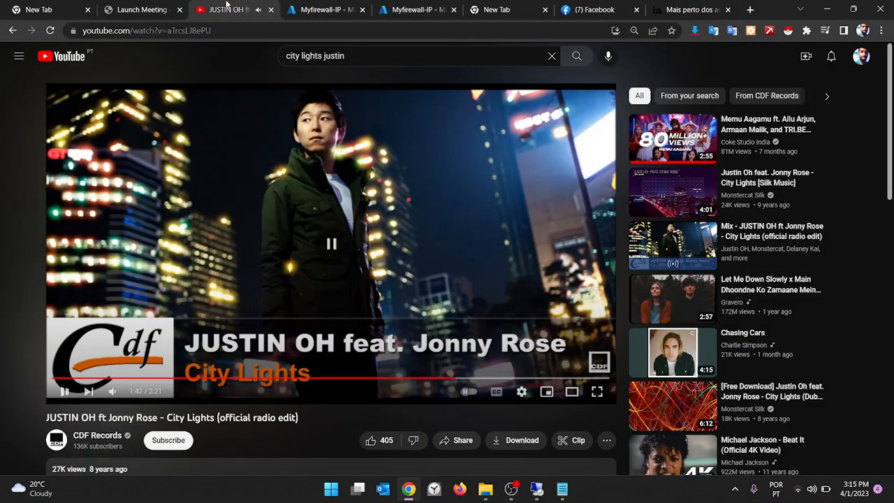
{"action": "left_click", "coordinate": [305, 7]}
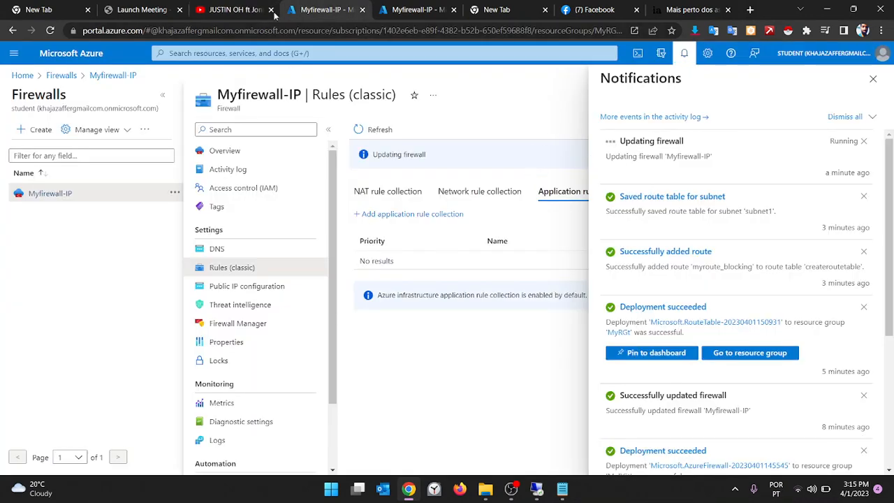
- Switch to the remote desktop session in full screen and open the BBC homepage from the tornado article
{"action": "left_click", "coordinate": [539, 491]}
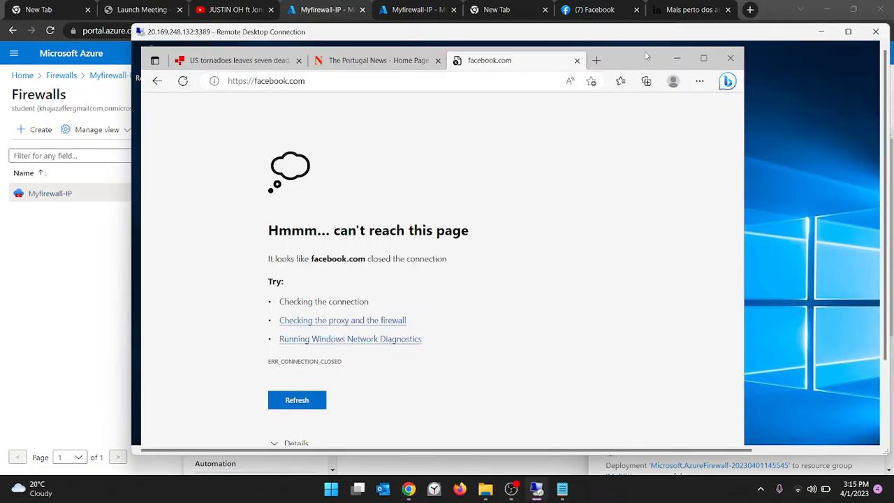
{"action": "double_click", "coordinate": [668, 31]}
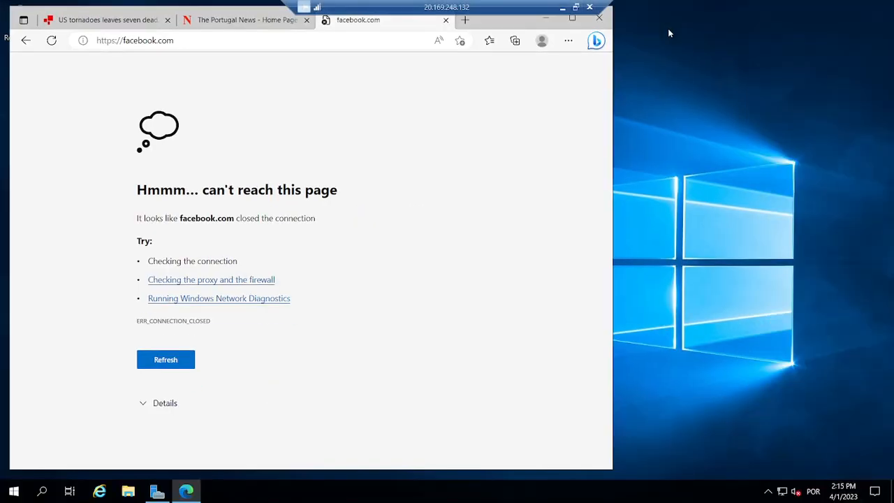
{"action": "left_click", "coordinate": [128, 22]}
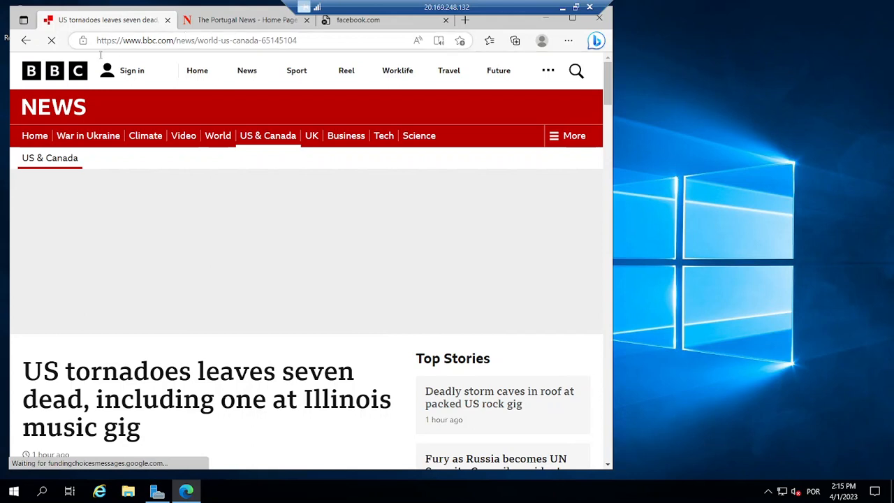
{"action": "left_click", "coordinate": [48, 67]}
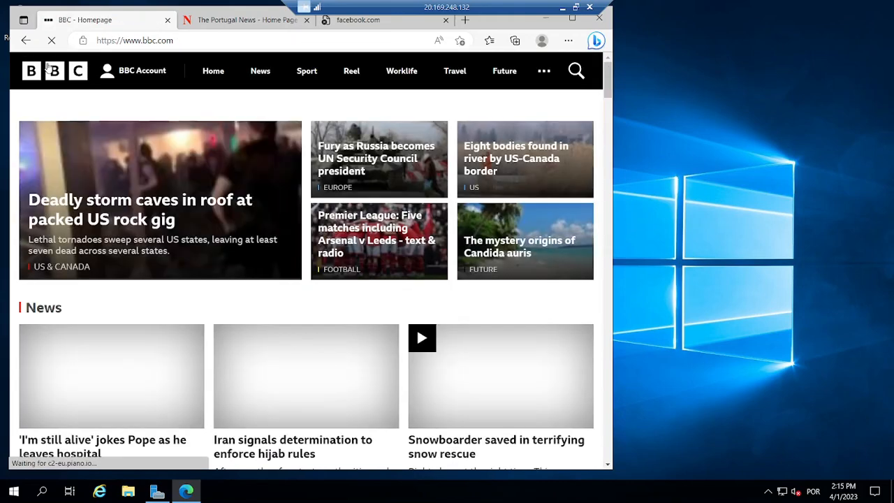
- Check The Portugal News page, reload facebook.com and maximize the Edge window
{"action": "left_click", "coordinate": [222, 23]}
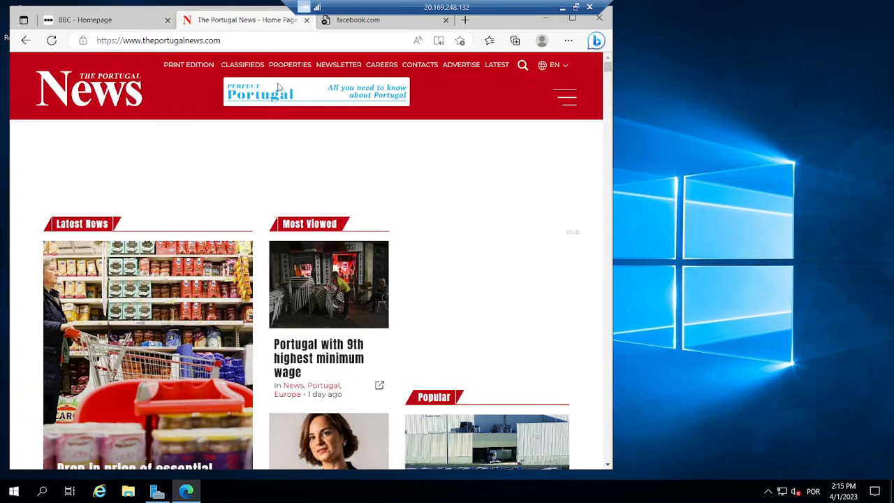
{"action": "left_click", "coordinate": [404, 28]}
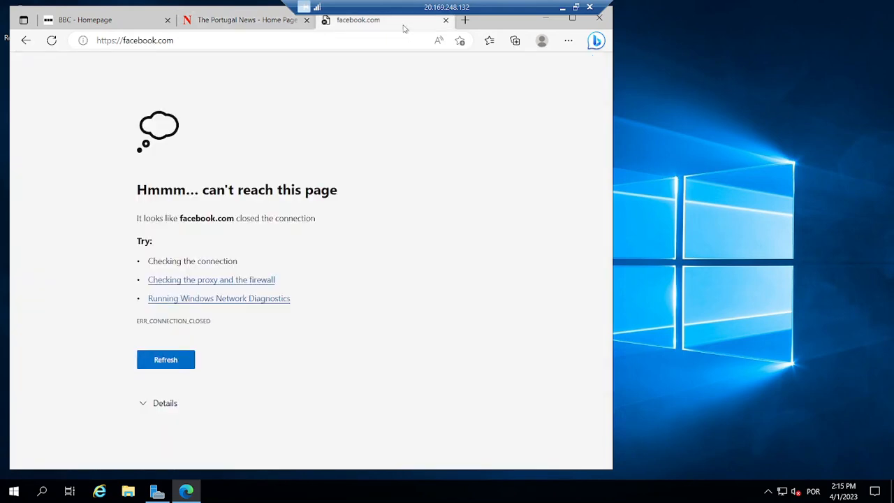
{"action": "left_click", "coordinate": [274, 45]}
{"action": "key", "text": "Return"}
{"action": "left_click", "coordinate": [572, 18]}
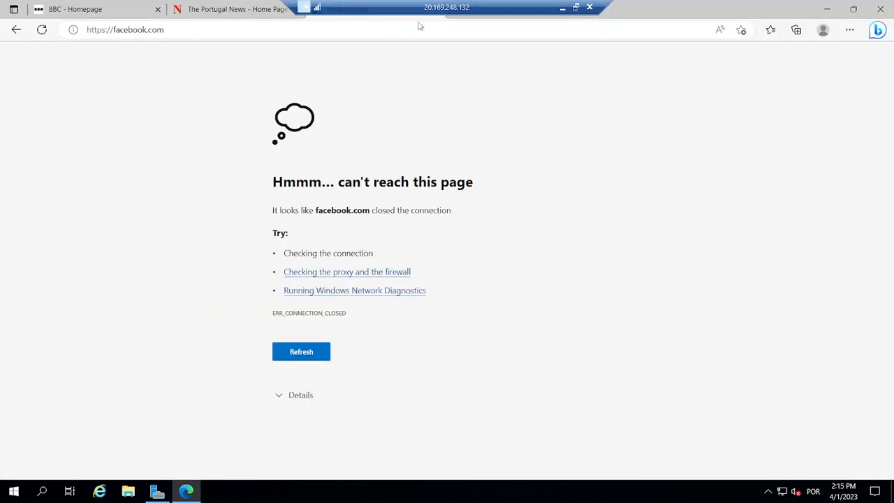
- Test access to the allowed site bbc.com by opening it in a new Edge tab
{"action": "key", "text": "ctrl+t"}
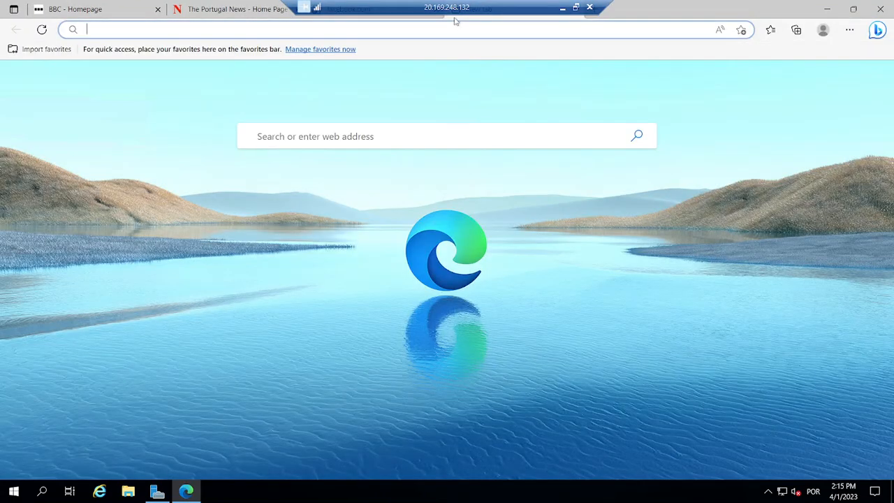
{"action": "type", "text": "bcc"}
{"action": "key", "text": "BackSpace"}
{"action": "key", "text": "BackSpace"}
{"action": "key", "text": "BackSpace"}
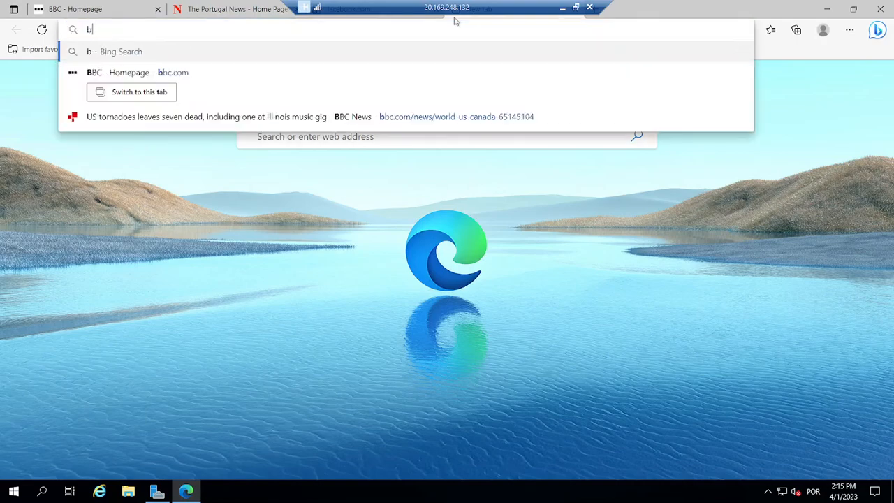
{"action": "type", "text": "bbc."}
{"action": "key", "text": "Return"}
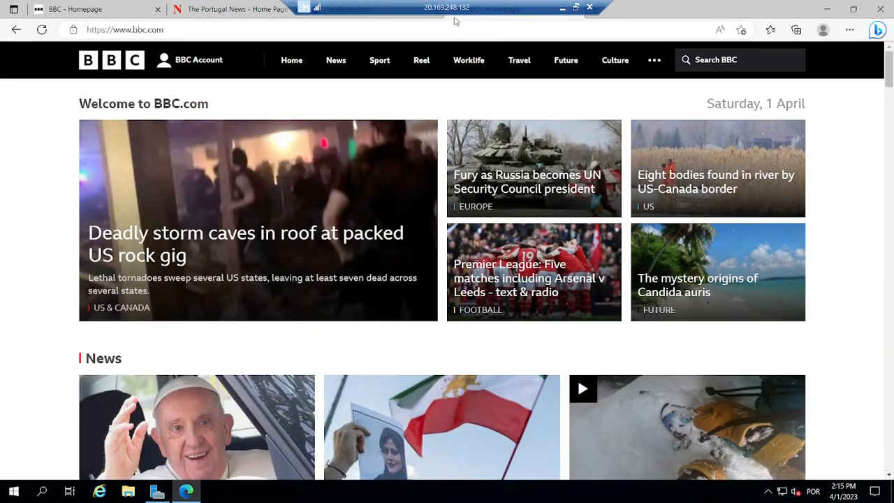
- Restore down the Edge window and check the open Portugal News, facebook.com and second BBC pages
{"action": "left_click", "coordinate": [226, 9]}
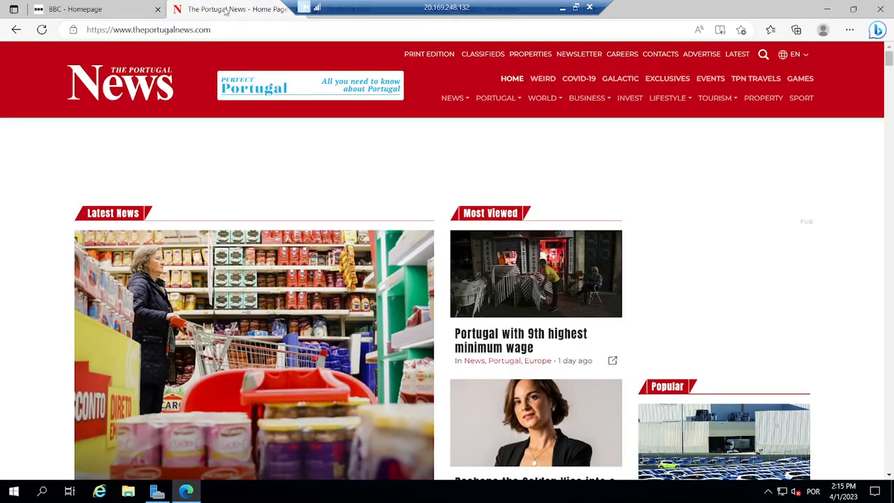
{"action": "double_click", "coordinate": [688, 5]}
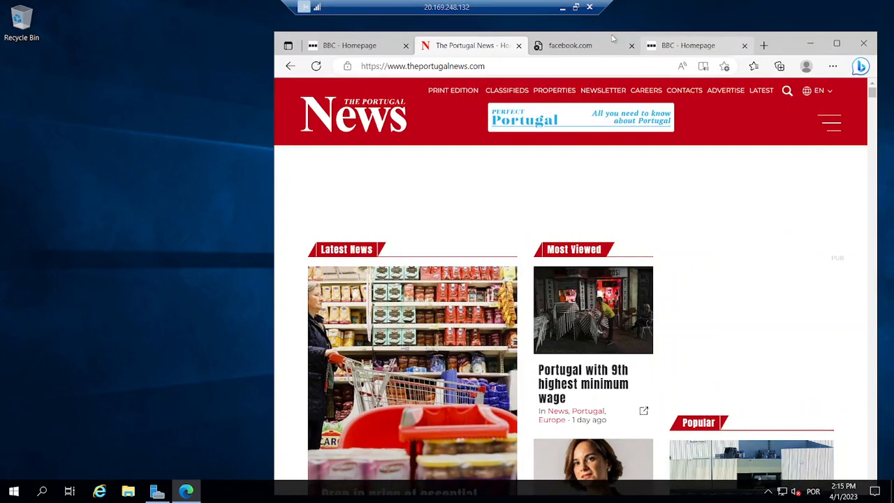
{"action": "left_click", "coordinate": [579, 44]}
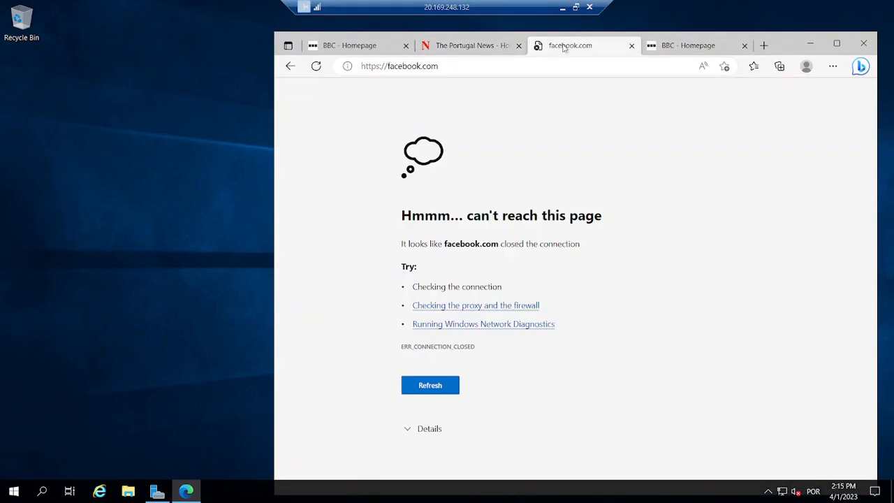
{"action": "left_click", "coordinate": [500, 63]}
{"action": "key", "text": "Escape"}
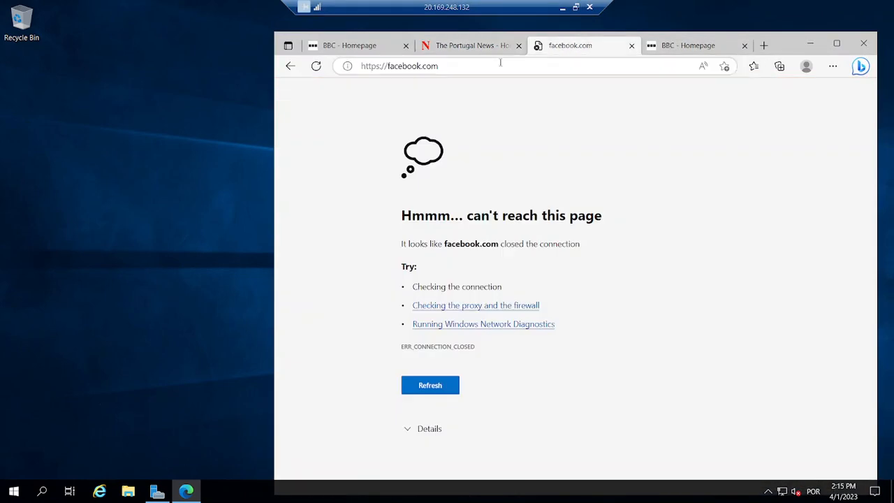
{"action": "left_click", "coordinate": [688, 45]}
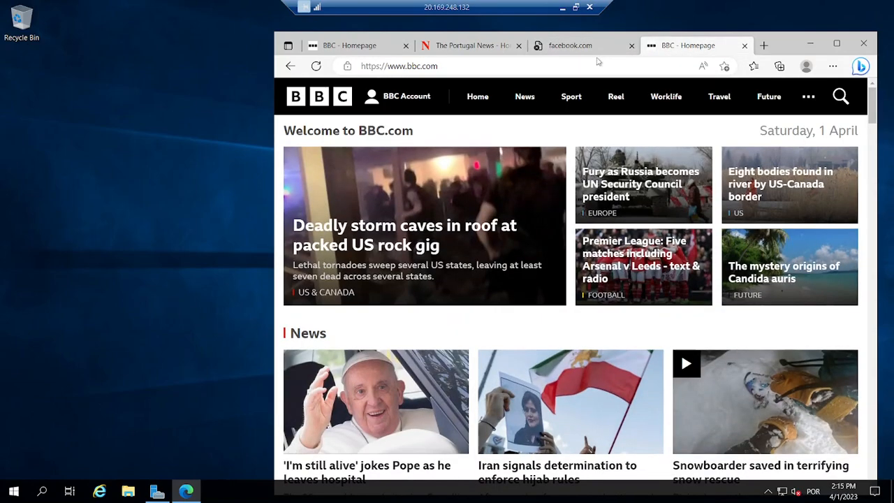
- Test access to gooogle.com and google.com in a new Edge tab
{"action": "left_click", "coordinate": [764, 45]}
{"action": "type", "text": "gooogle.com"}
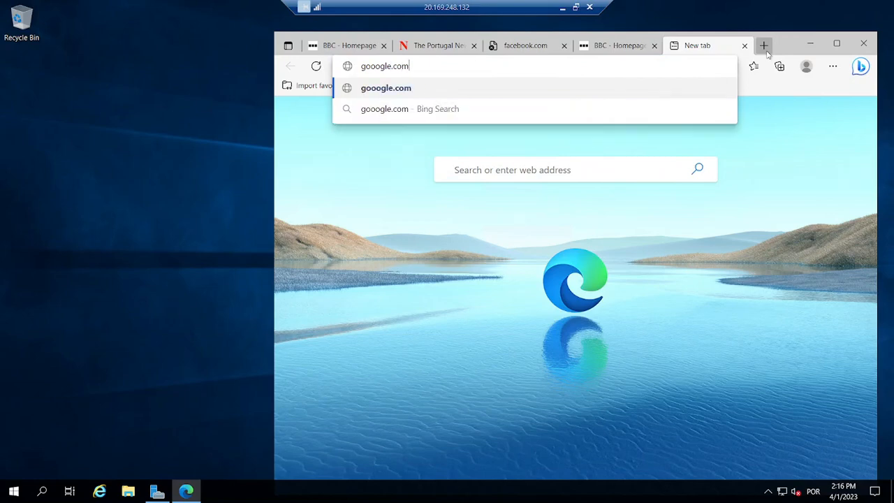
{"action": "key", "text": "Return"}
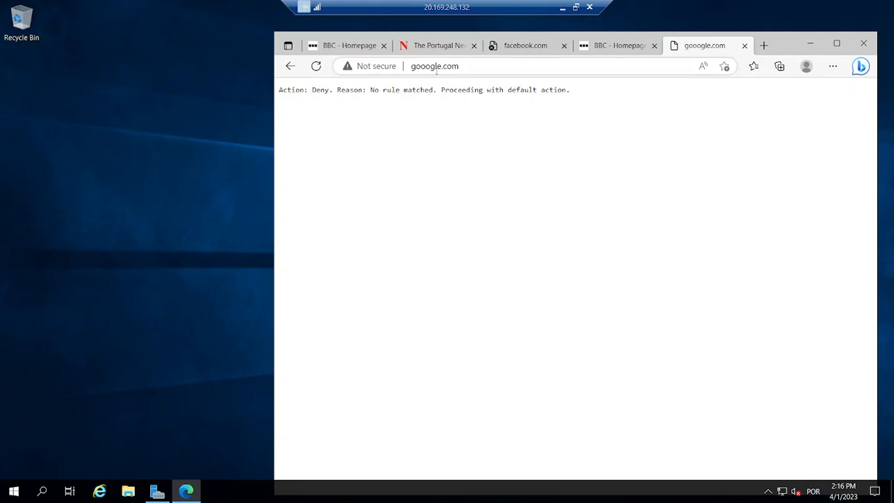
{"action": "left_click", "coordinate": [431, 68]}
{"action": "key", "text": "BackSpace"}
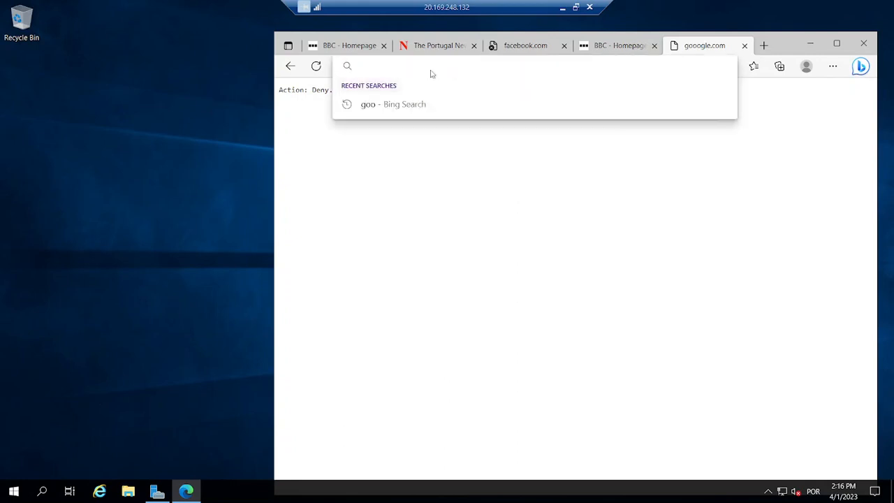
{"action": "type", "text": "google.com"}
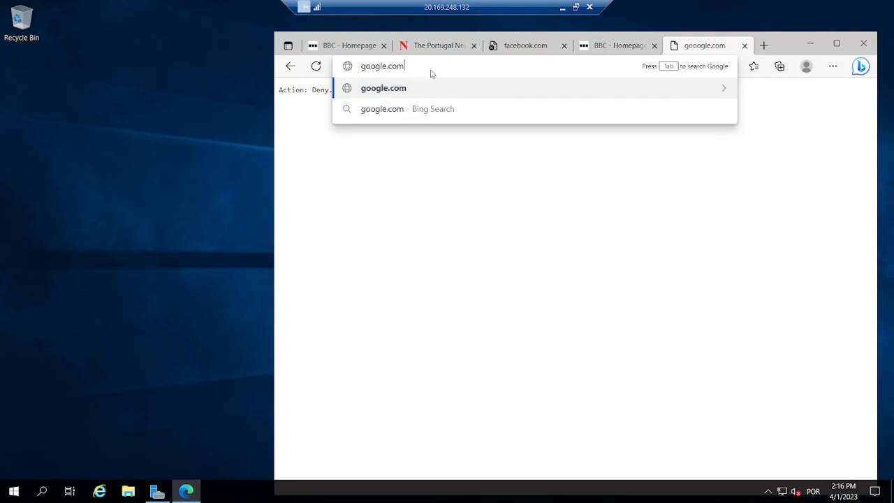
{"action": "key", "text": "Return"}
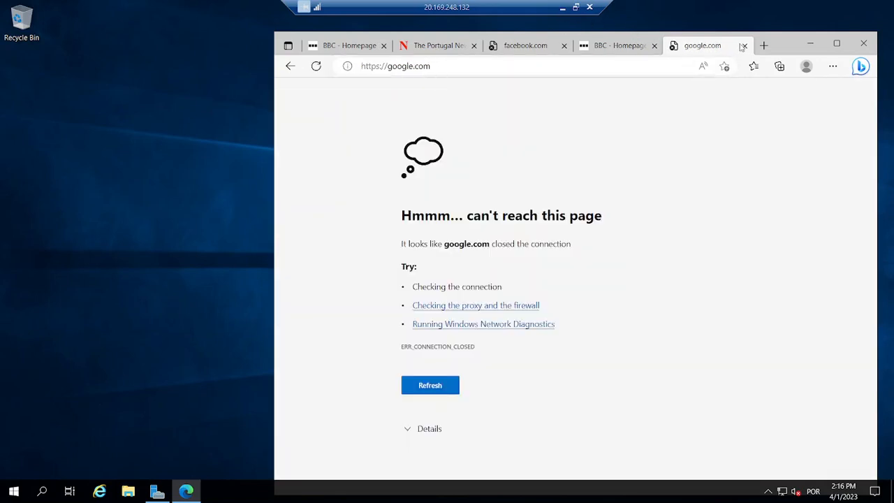
- Test access to twitter.com in another new Edge tab
{"action": "left_click", "coordinate": [764, 46]}
{"action": "left_click", "coordinate": [764, 46]}
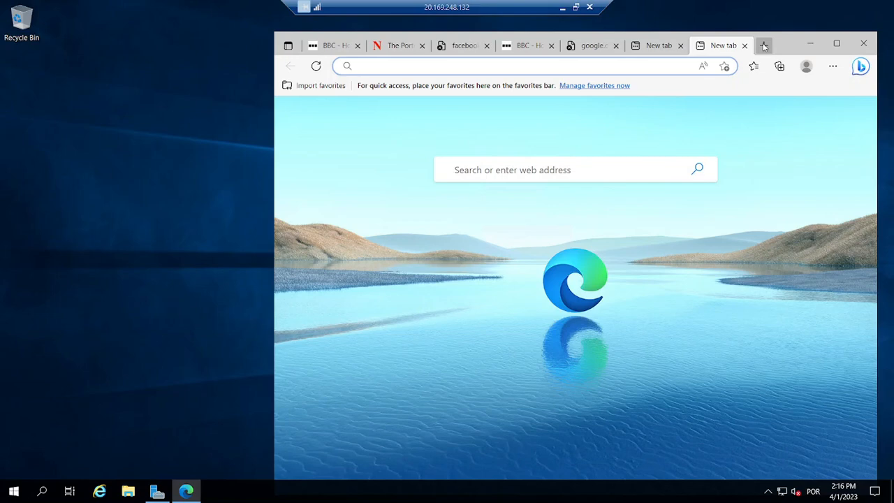
{"action": "type", "text": "tw"}
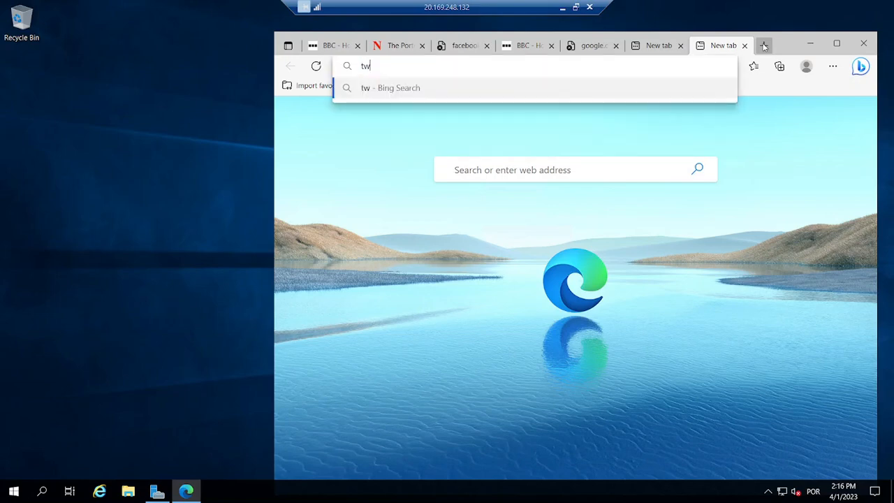
{"action": "type", "text": "itter.com"}
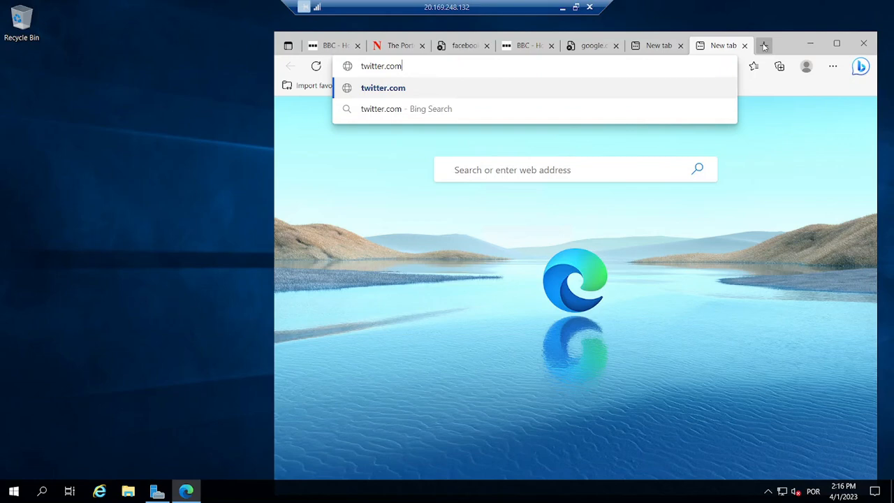
{"action": "key", "text": "Return"}
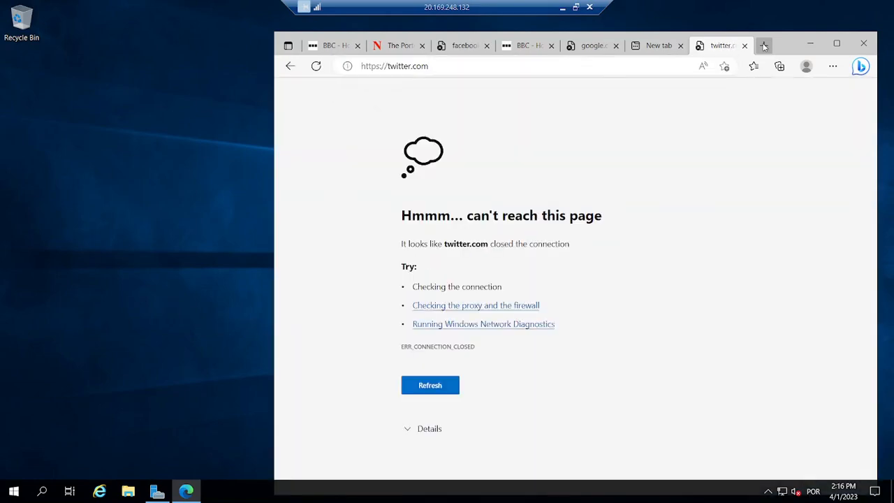
- Load the BBC homepage in the tab used for twitter.com
{"action": "left_click", "coordinate": [614, 65]}
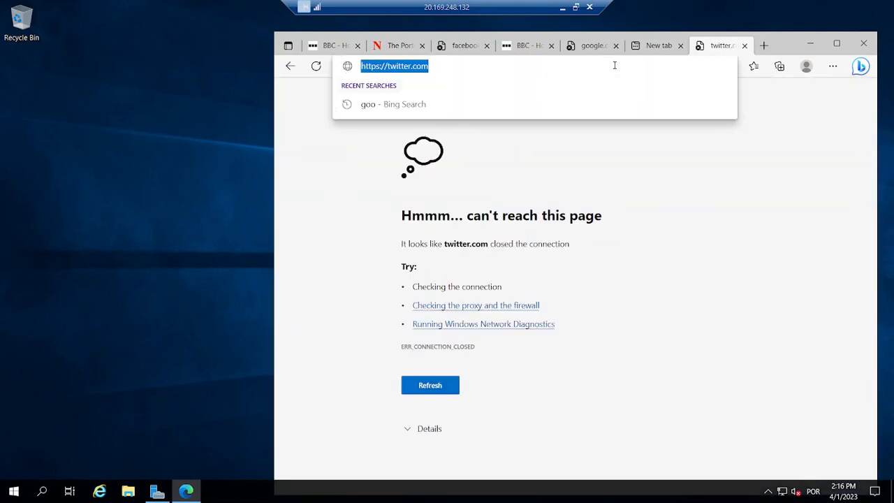
{"action": "type", "text": "bbc"}
{"action": "key", "text": "Return"}
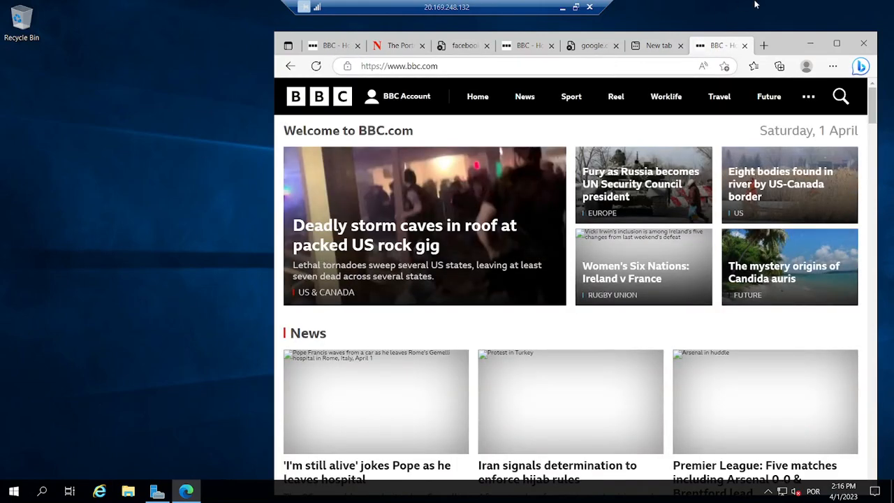
- Load theportugalnews.com in the same tab in place of the BBC homepage
{"action": "left_click", "coordinate": [556, 66]}
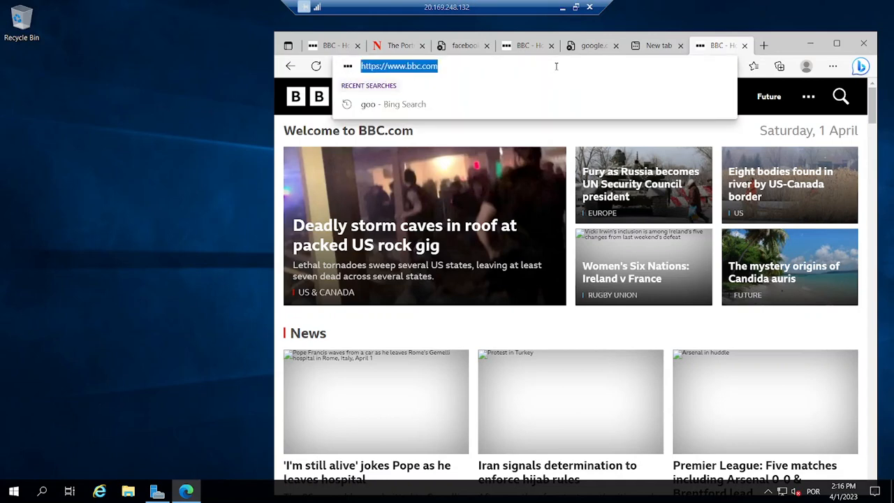
{"action": "type", "text": "t"}
{"action": "key", "text": "BackSpace"}
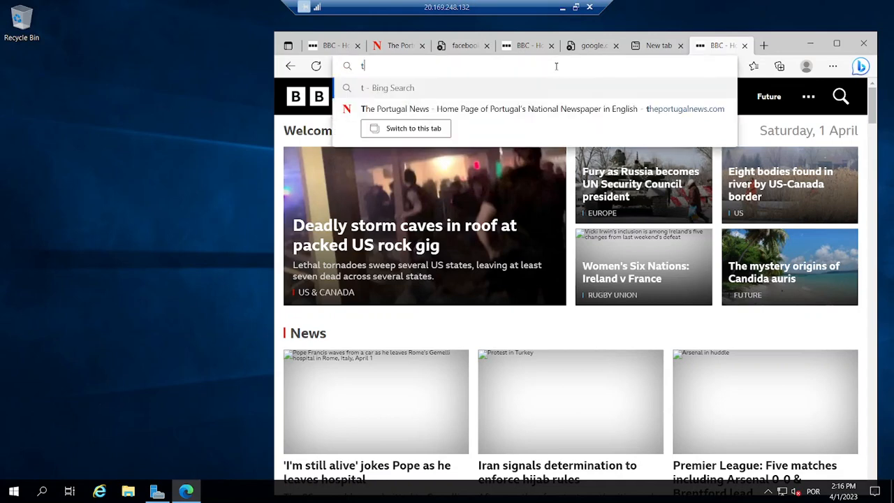
{"action": "key", "text": "BackSpace"}
{"action": "type", "text": "the"}
{"action": "key", "text": "Return"}
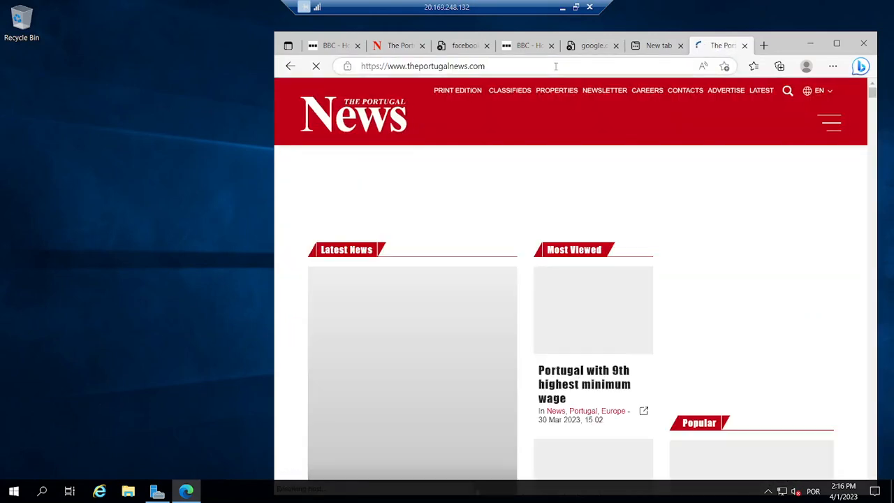
- Maximize the Edge window and look through the headlines on The Portugal News homepage
{"action": "double_click", "coordinate": [786, 44]}
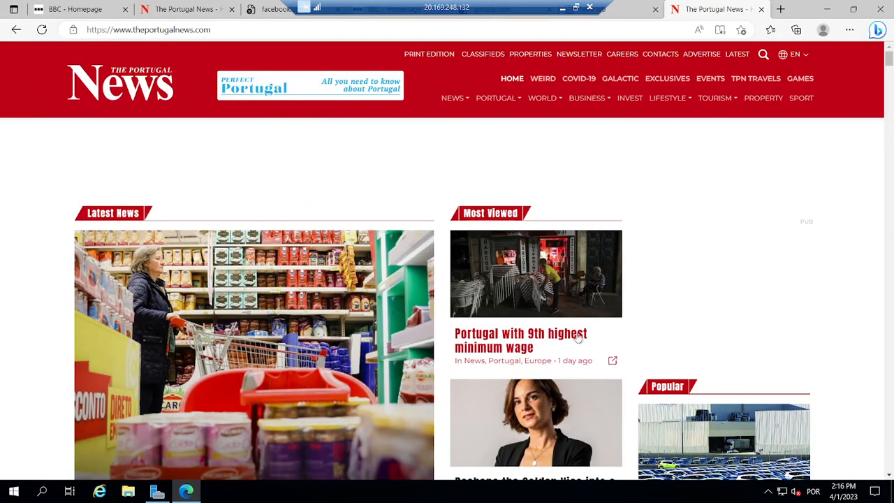
{"action": "scroll", "coordinate": [578, 338], "scroll_direction": "down", "scroll_amount": 5}
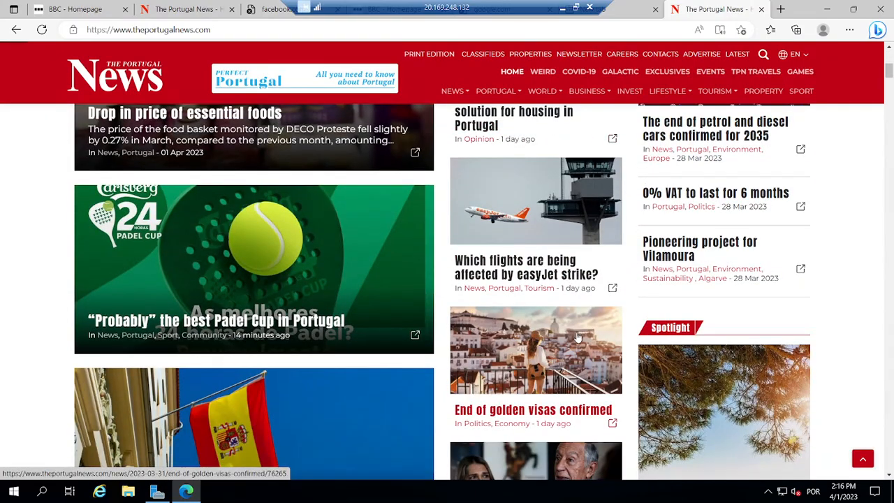
{"action": "scroll", "coordinate": [578, 337], "scroll_direction": "up", "scroll_amount": 3}
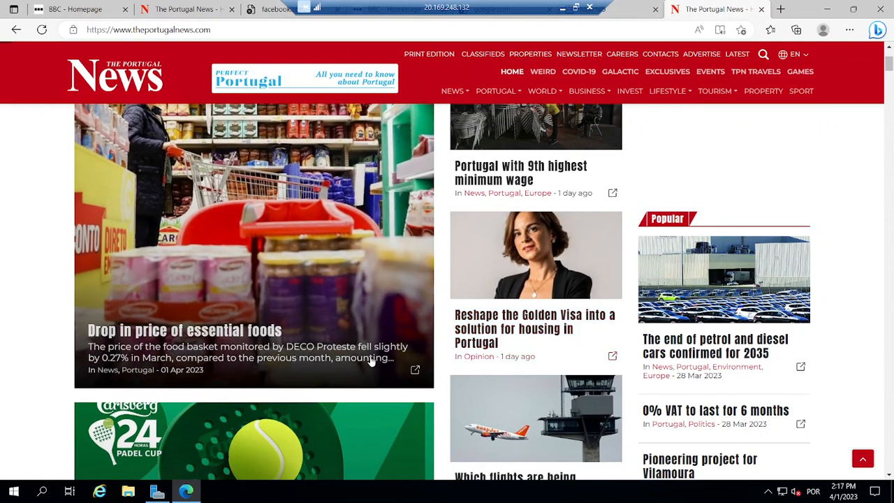
{"action": "scroll", "coordinate": [455, 354], "scroll_direction": "down", "scroll_amount": 10}
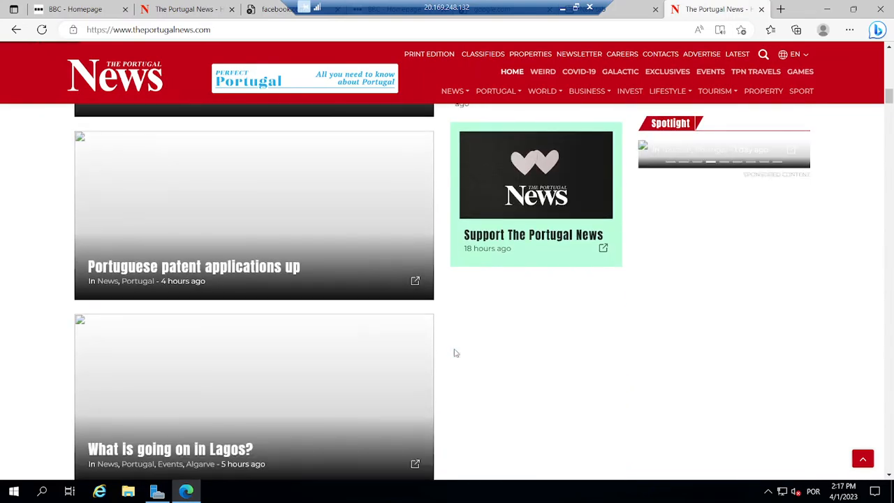
{"action": "scroll", "coordinate": [455, 354], "scroll_direction": "up", "scroll_amount": 5}
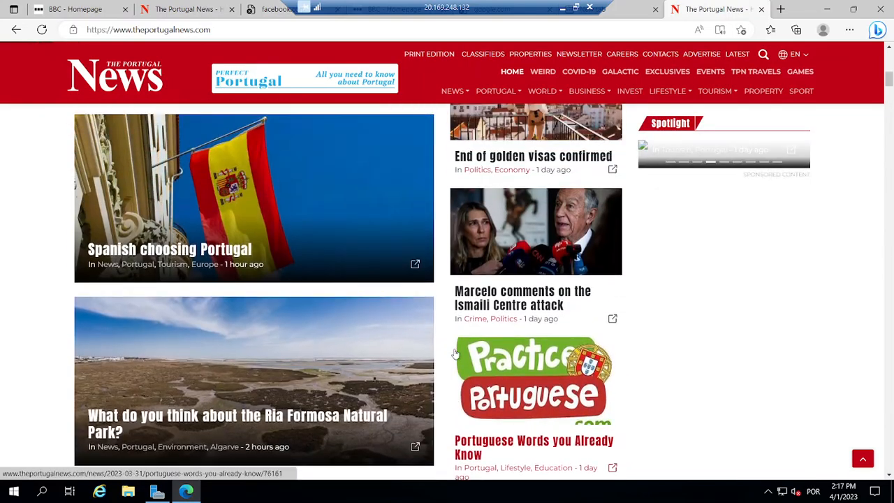
{"action": "scroll", "coordinate": [454, 353], "scroll_direction": "up", "scroll_amount": 3}
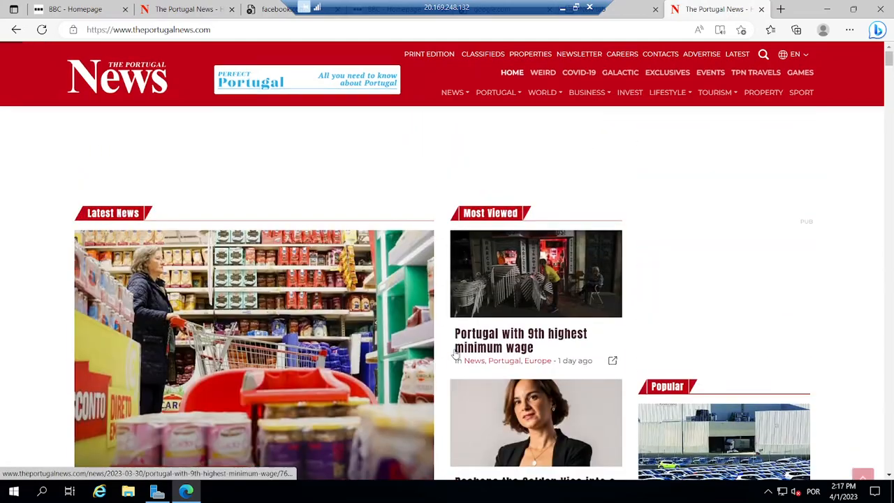
{"action": "scroll", "coordinate": [455, 354], "scroll_direction": "down", "scroll_amount": 2}
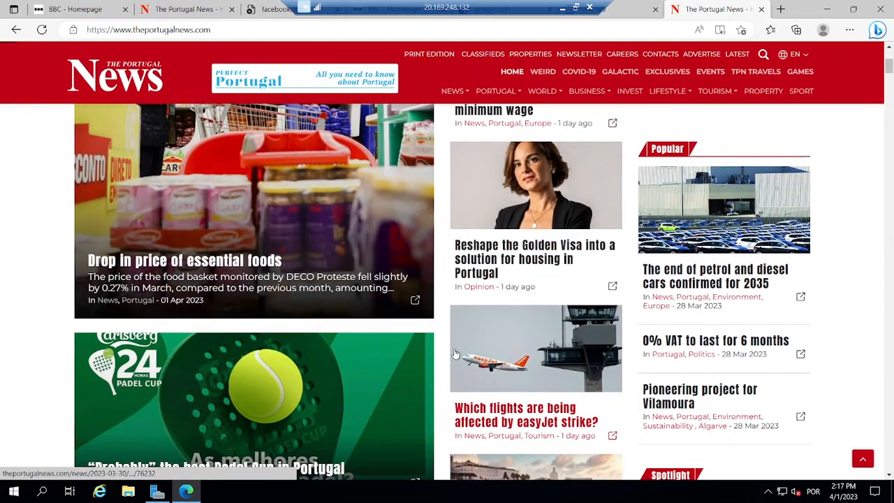
{"action": "scroll", "coordinate": [454, 354], "scroll_direction": "down", "scroll_amount": 3}
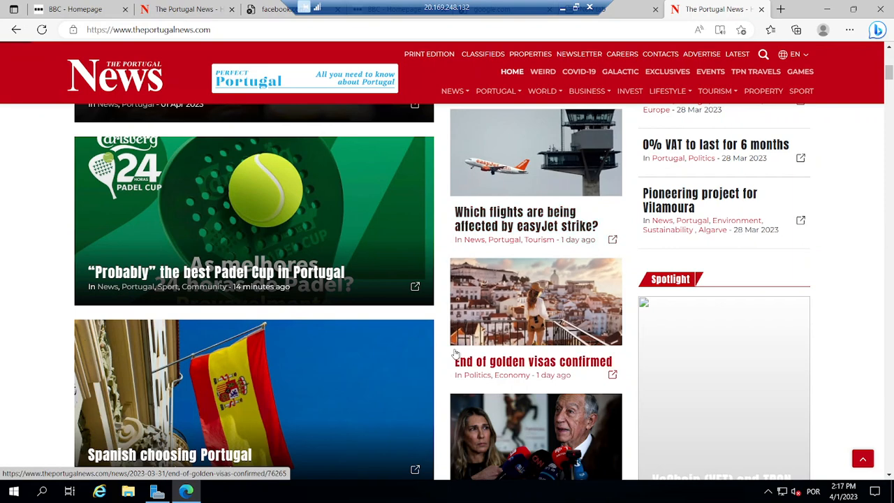
{"action": "scroll", "coordinate": [455, 354], "scroll_direction": "down", "scroll_amount": 2}
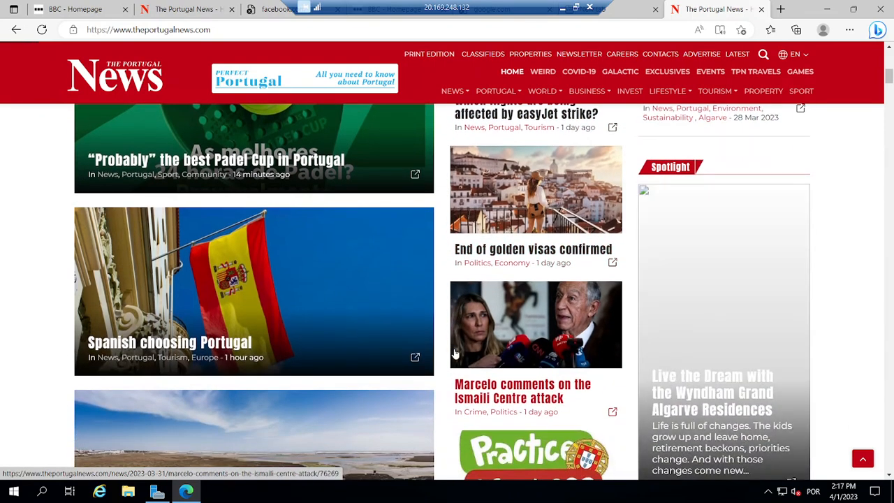
- Open the article "Marcelo comments on the Ismaili Centre attack" and look through its text
{"action": "left_click", "coordinate": [481, 385]}
{"action": "scroll", "coordinate": [494, 375], "scroll_direction": "down", "scroll_amount": 3}
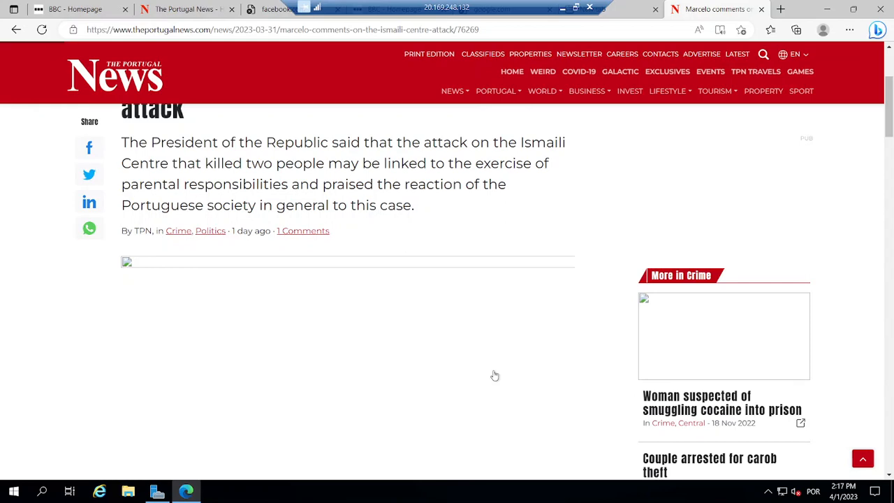
{"action": "scroll", "coordinate": [494, 376], "scroll_direction": "down", "scroll_amount": 5}
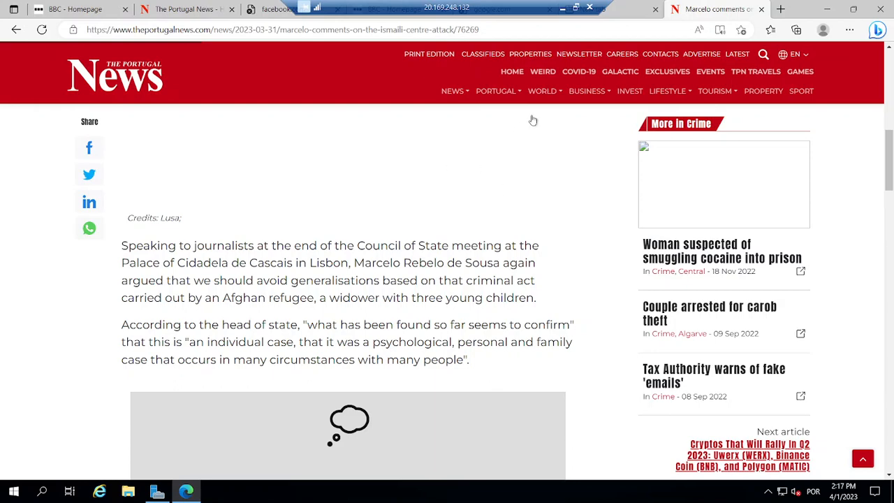
- Take the remote desktop session out of full screen and minimize it to return to the Azure portal
{"action": "left_click", "coordinate": [576, 7]}
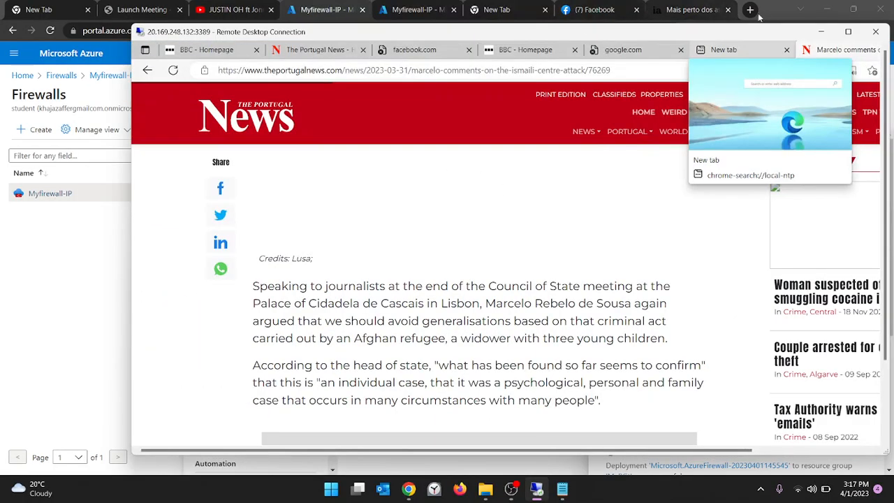
{"action": "left_click", "coordinate": [823, 33]}
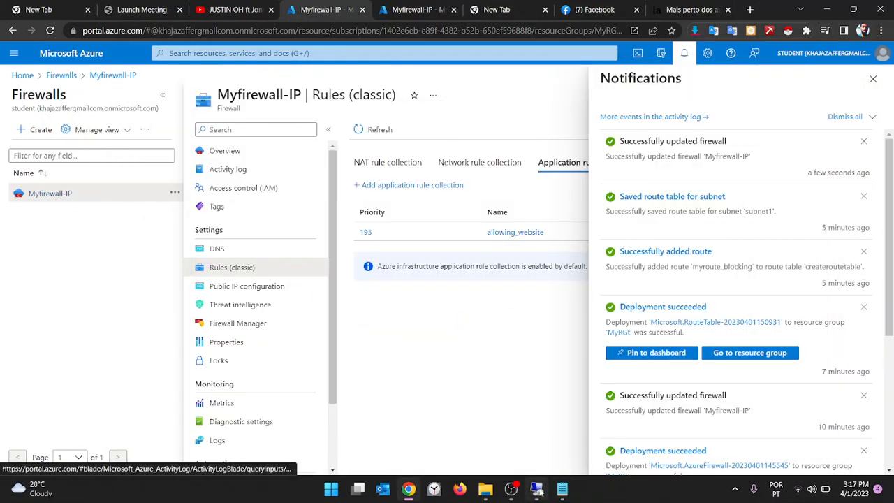
- Bring the remote desktop session back to full screen and disconnect from the virtual machine
{"action": "left_click", "coordinate": [536, 490]}
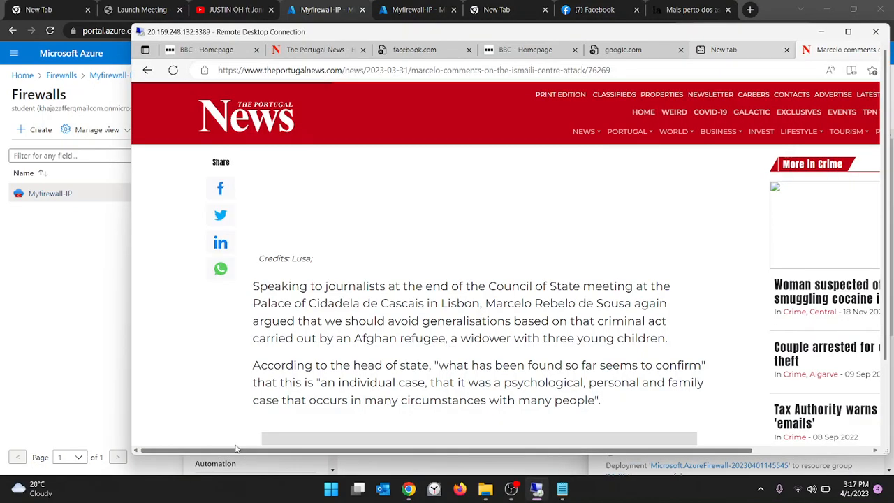
{"action": "double_click", "coordinate": [420, 33]}
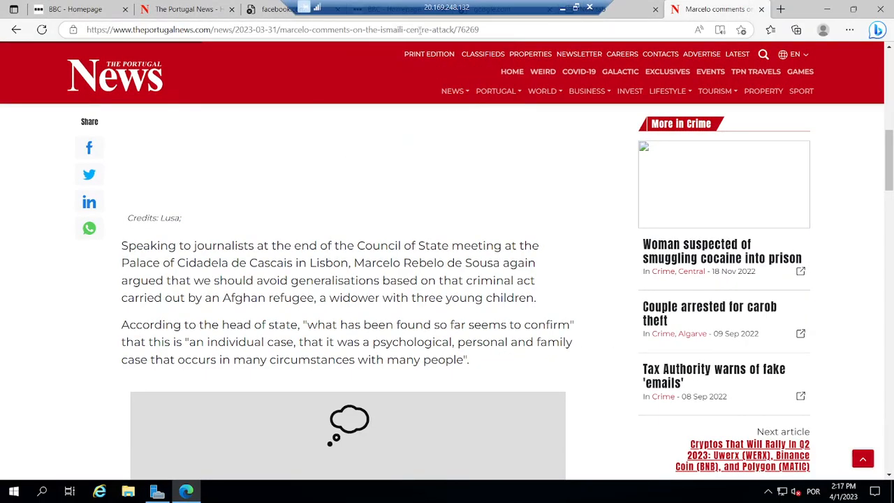
{"action": "left_click", "coordinate": [14, 489]}
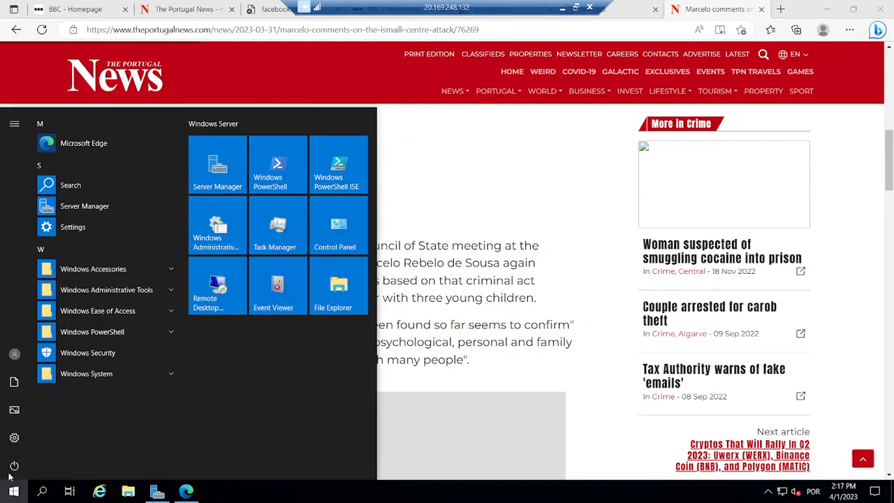
{"action": "left_click", "coordinate": [14, 465]}
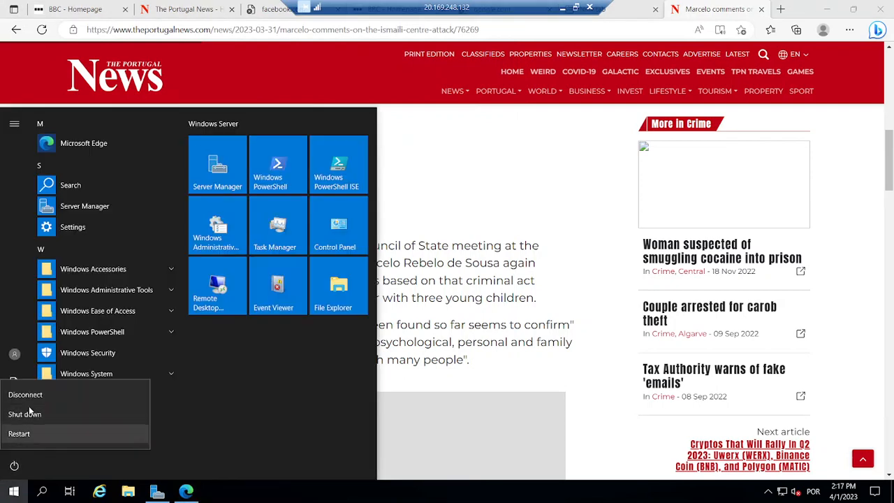
{"action": "left_click", "coordinate": [35, 395]}
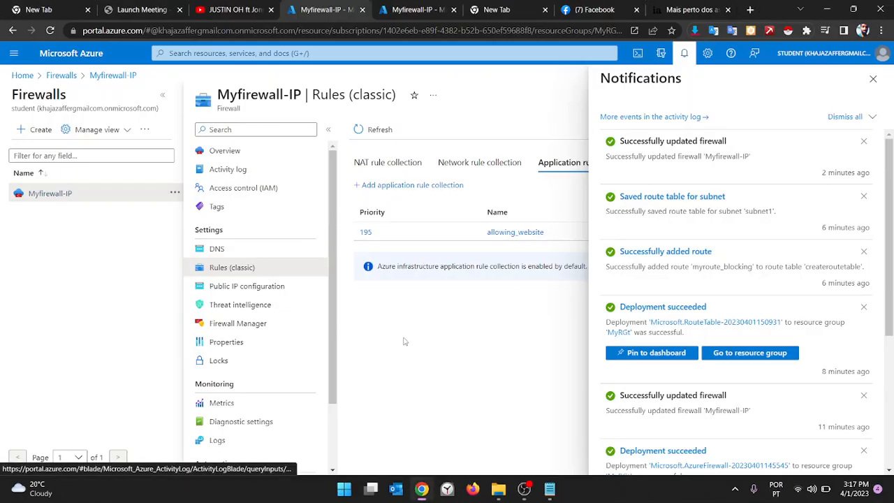
- Return to the Azure home page, open the MyRGt resource group and locate its option for deleting the whole group
{"action": "left_click", "coordinate": [22, 76]}
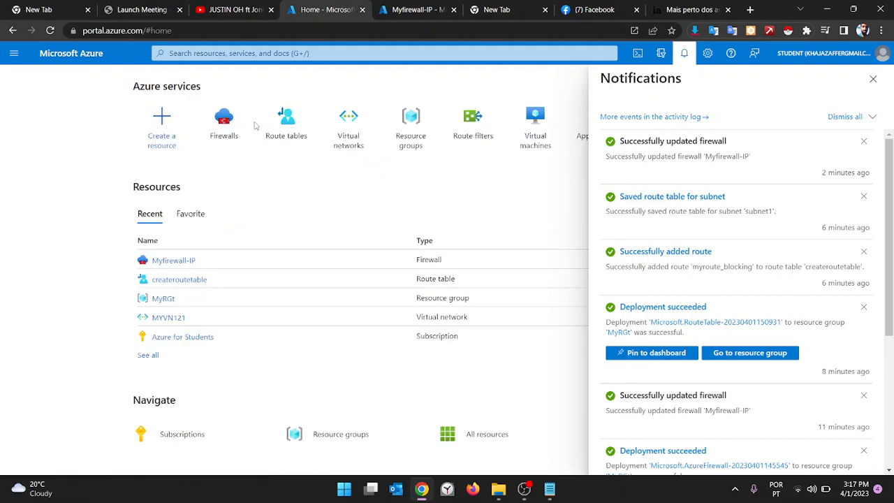
{"action": "left_click", "coordinate": [414, 129]}
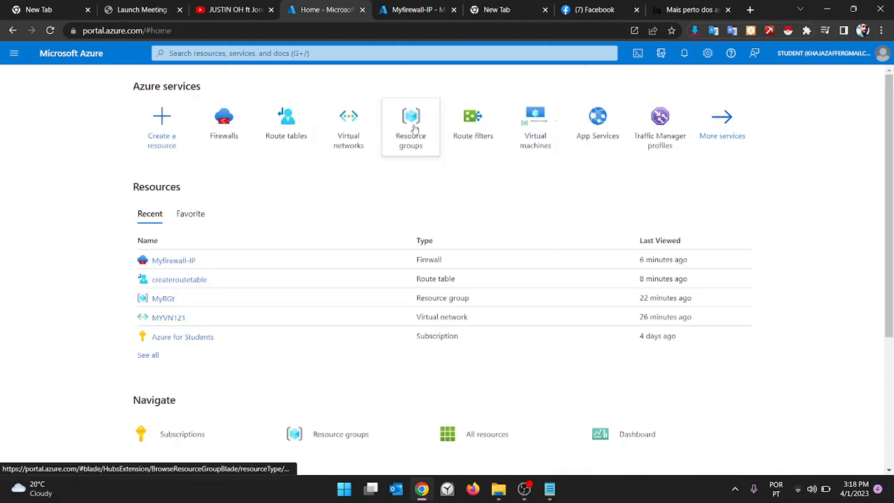
{"action": "left_click", "coordinate": [415, 130]}
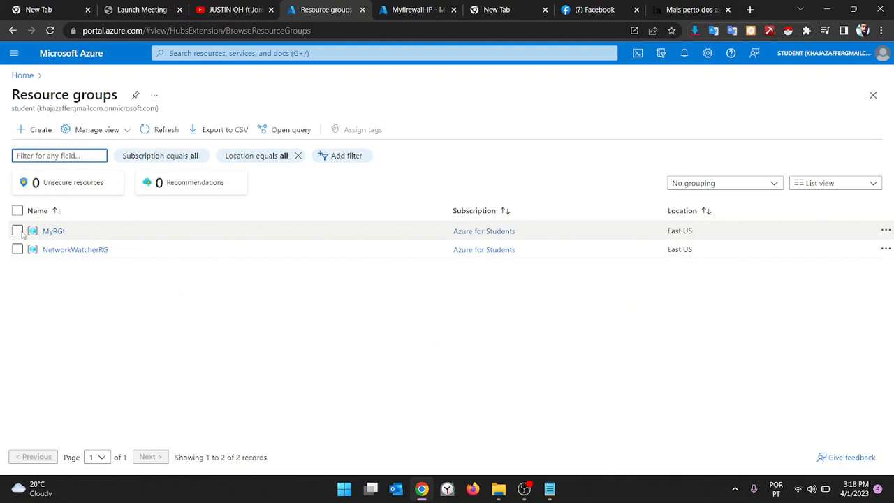
{"action": "left_click", "coordinate": [18, 232]}
{"action": "left_click", "coordinate": [53, 232]}
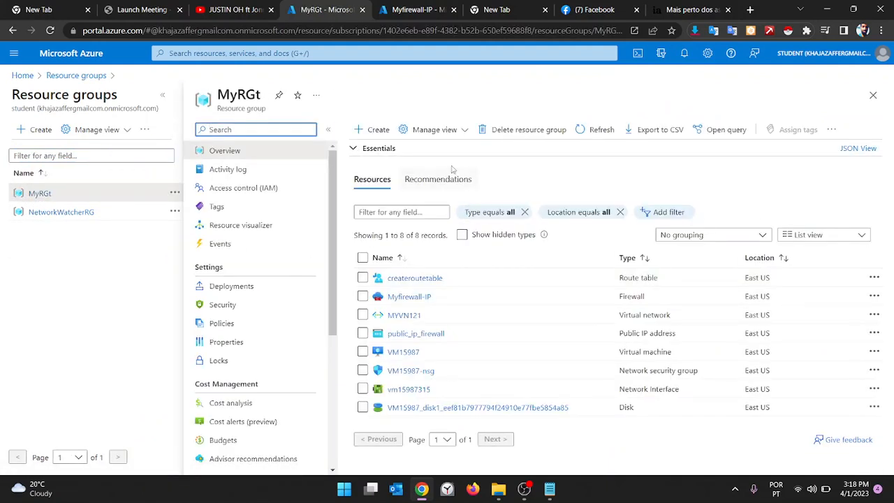
{"action": "left_click", "coordinate": [523, 129]}
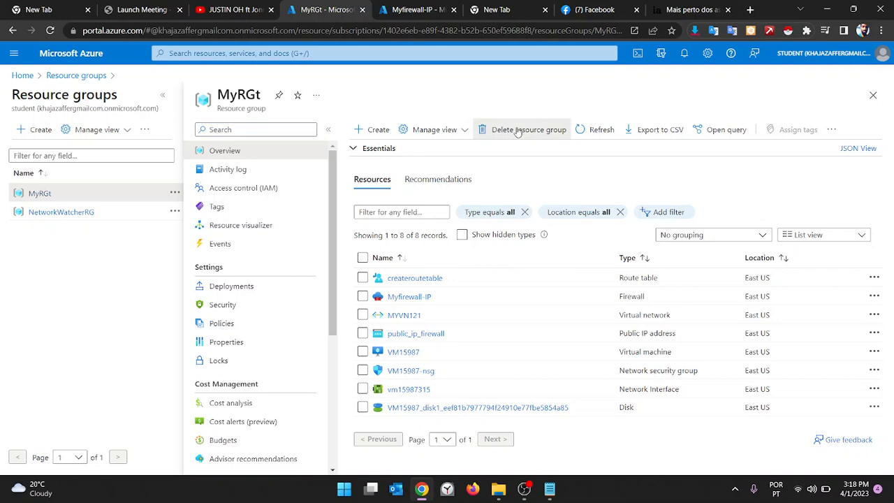
{"action": "left_click", "coordinate": [524, 488]}
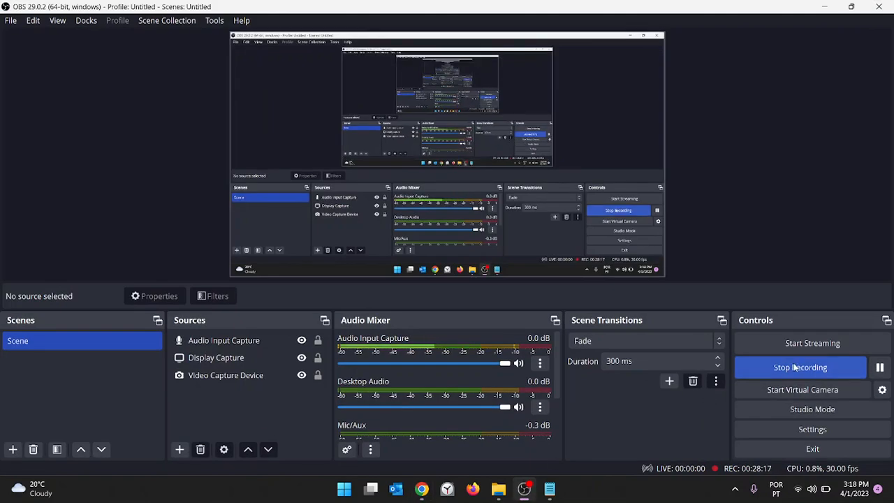